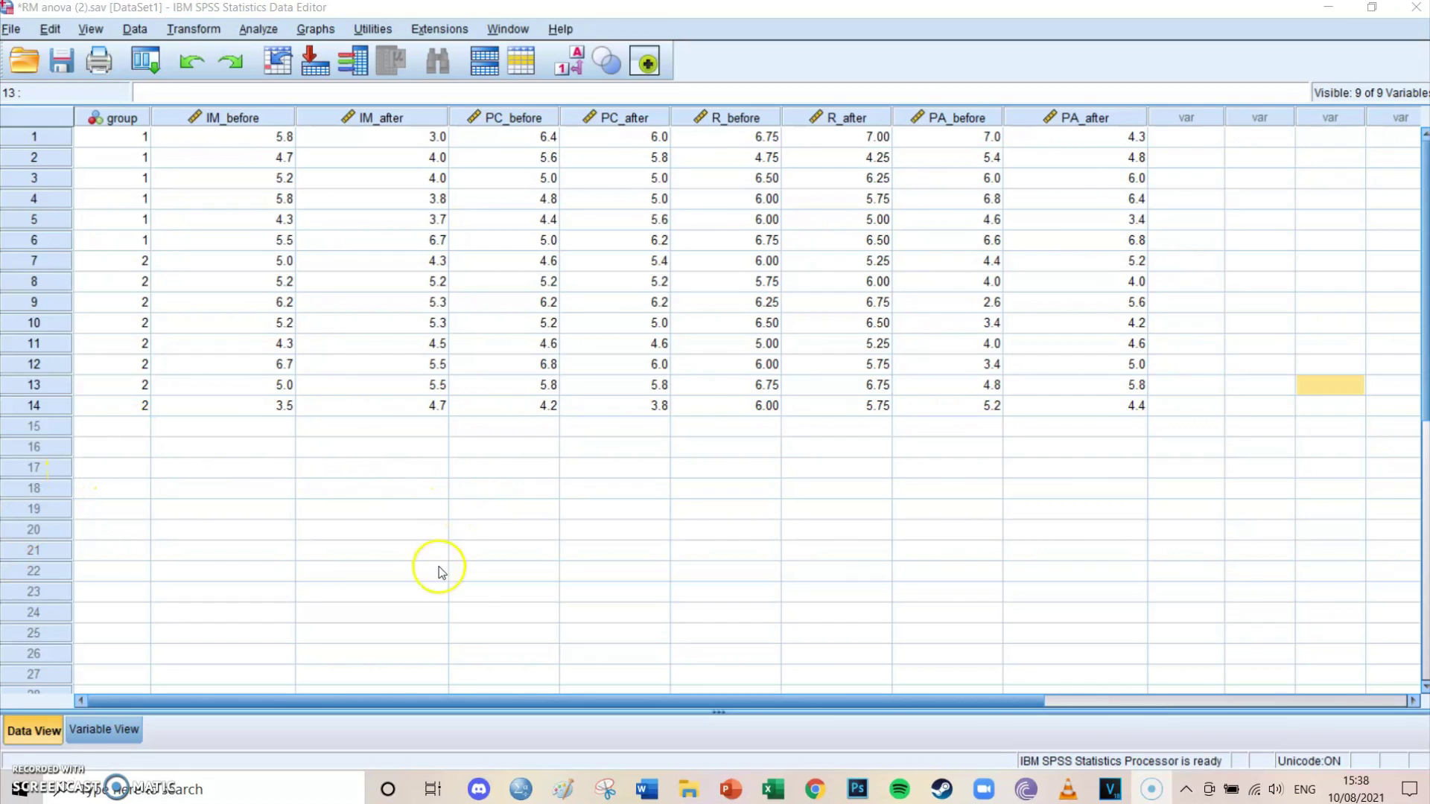
# - Switch to Paint to review the two research questions, and return to the SPSS data
pyautogui.click(564, 791)
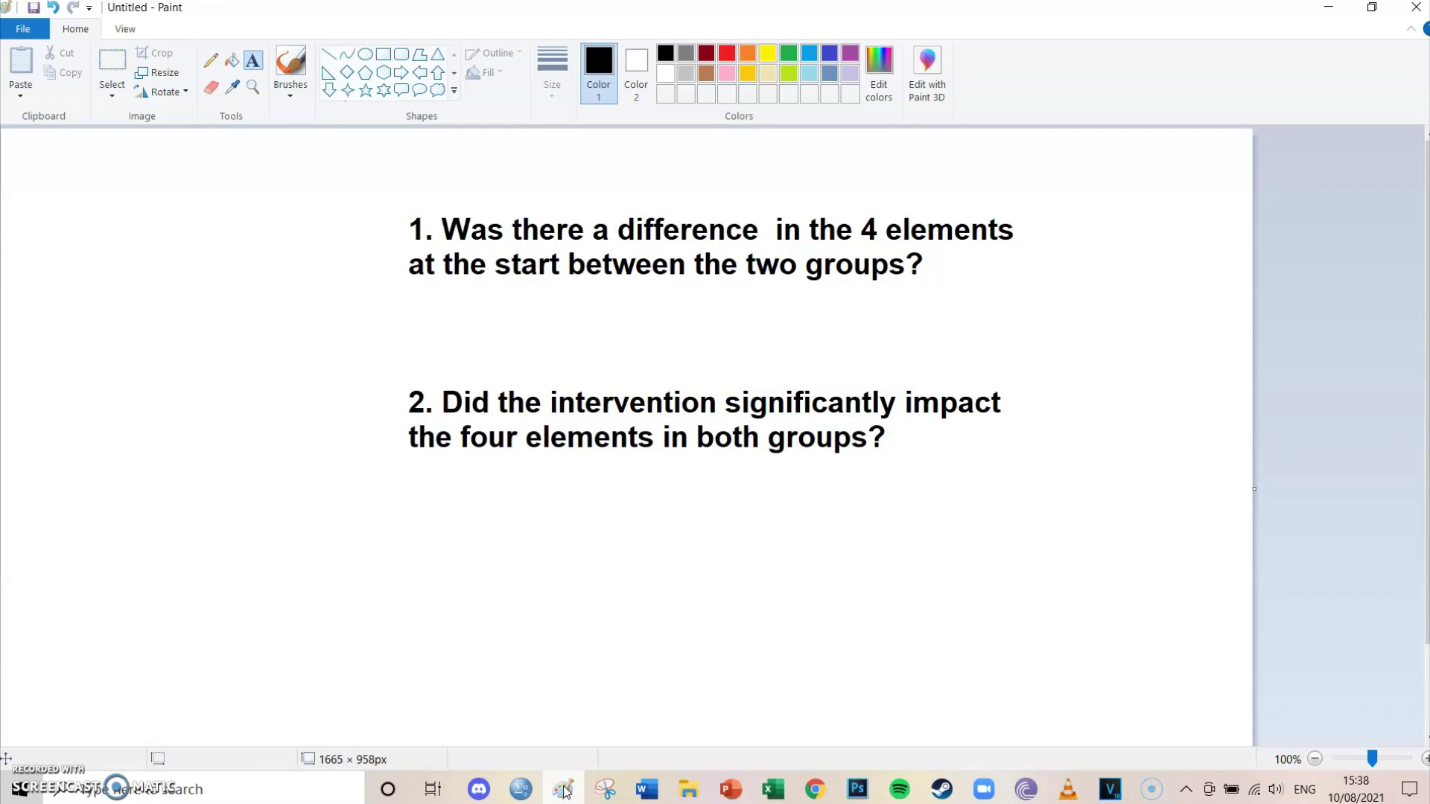
pyautogui.click(564, 792)
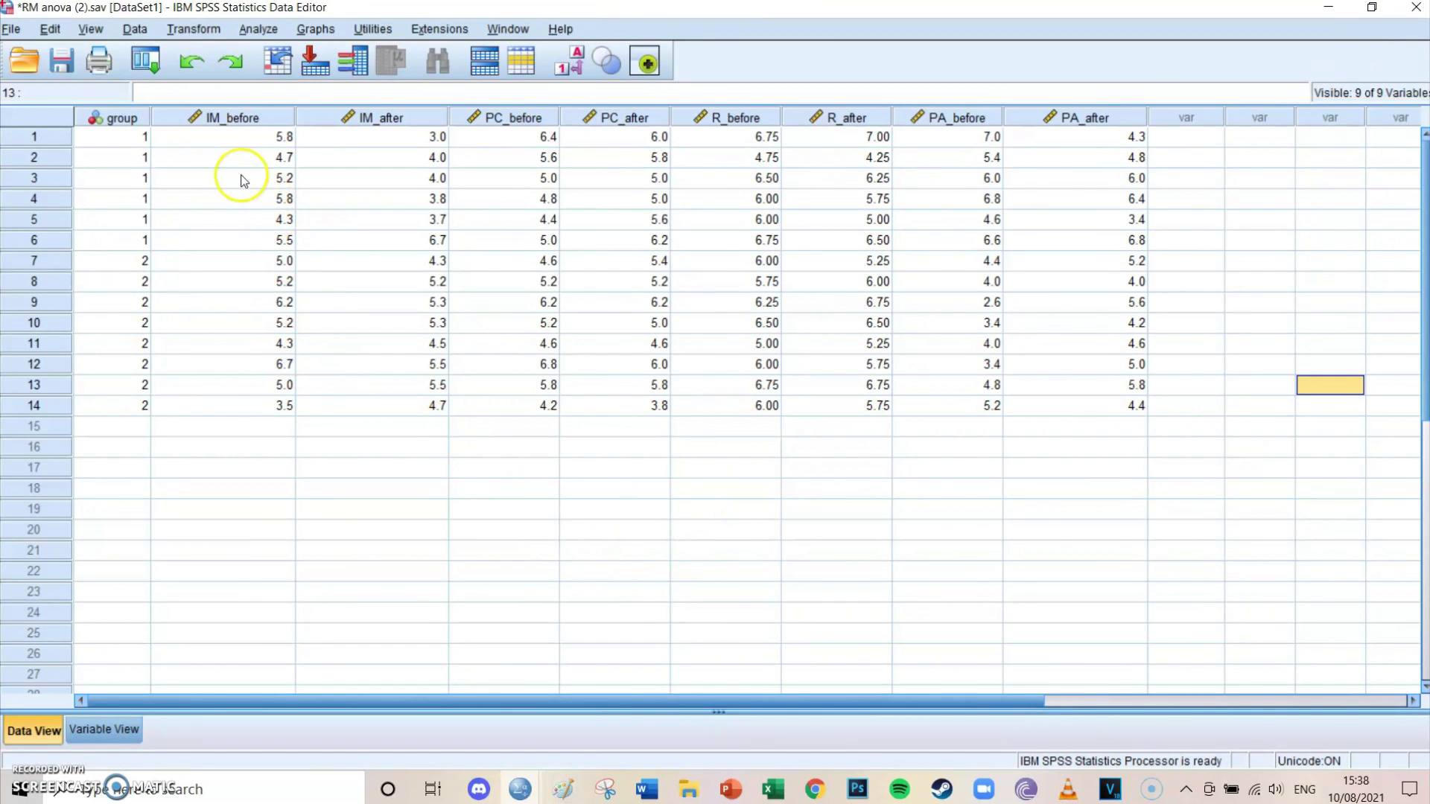
# - Start a General Linear Model repeated measures analysis and remove the existing elements and tests within-subject factors
pyautogui.click(258, 28)
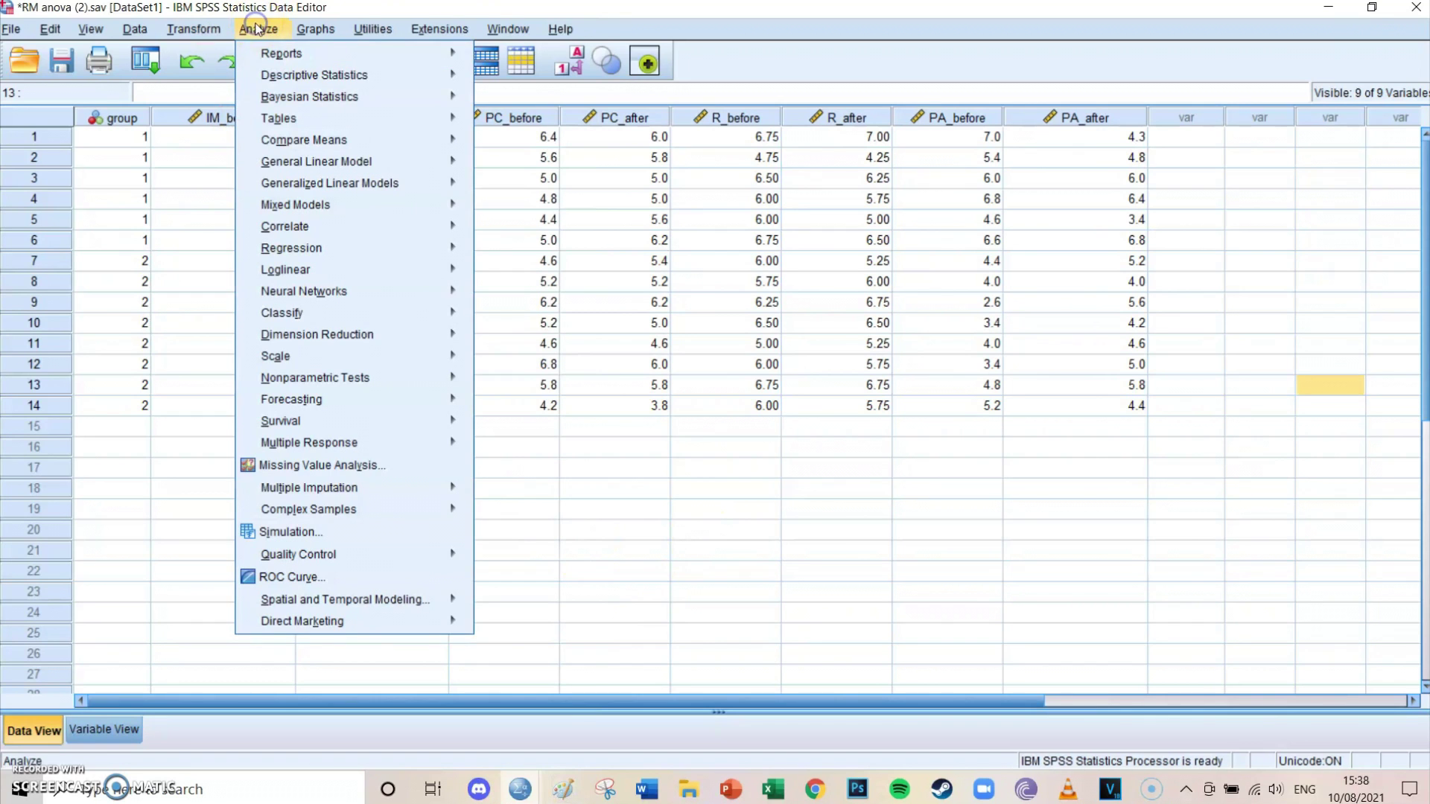
pyautogui.moveTo(398, 160)
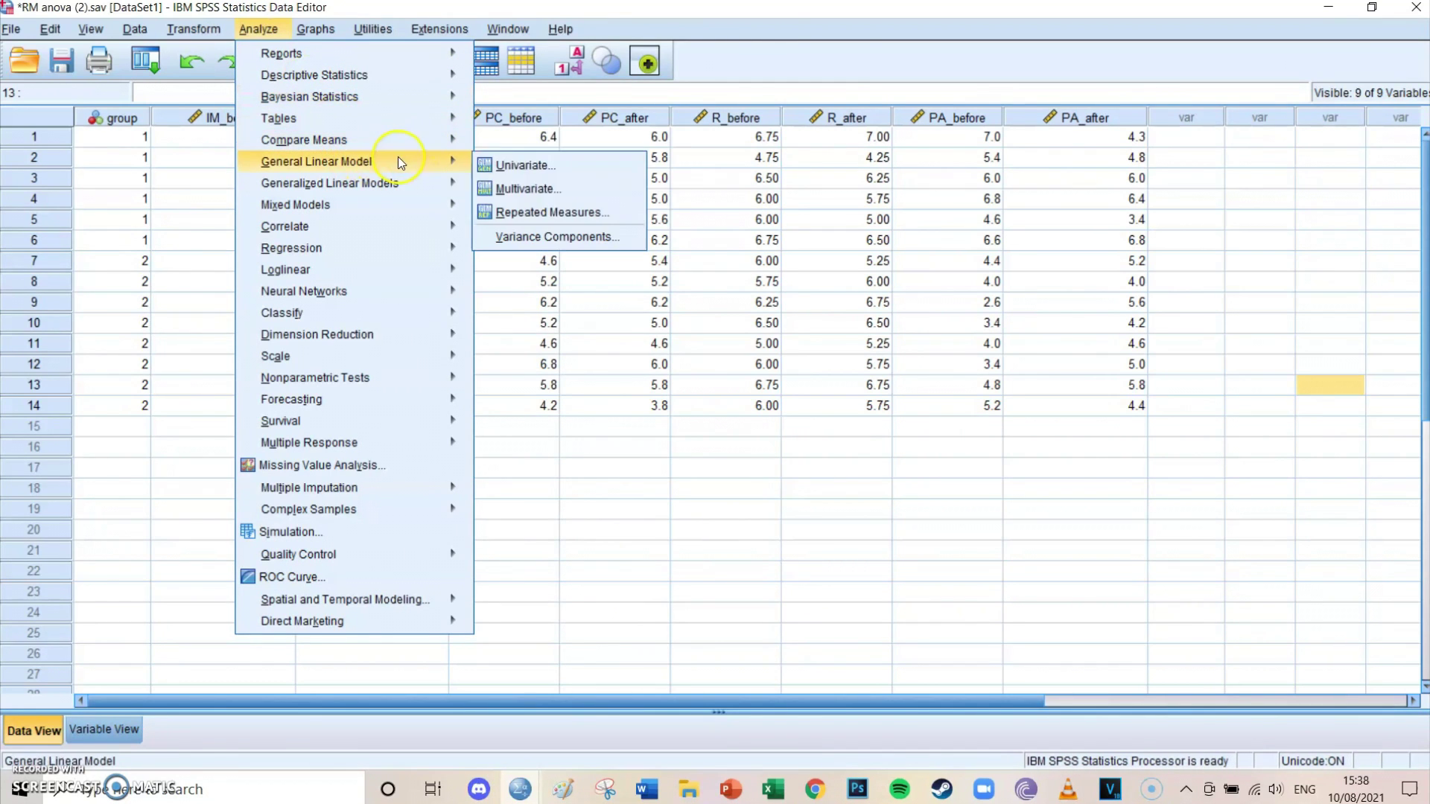
pyautogui.click(549, 211)
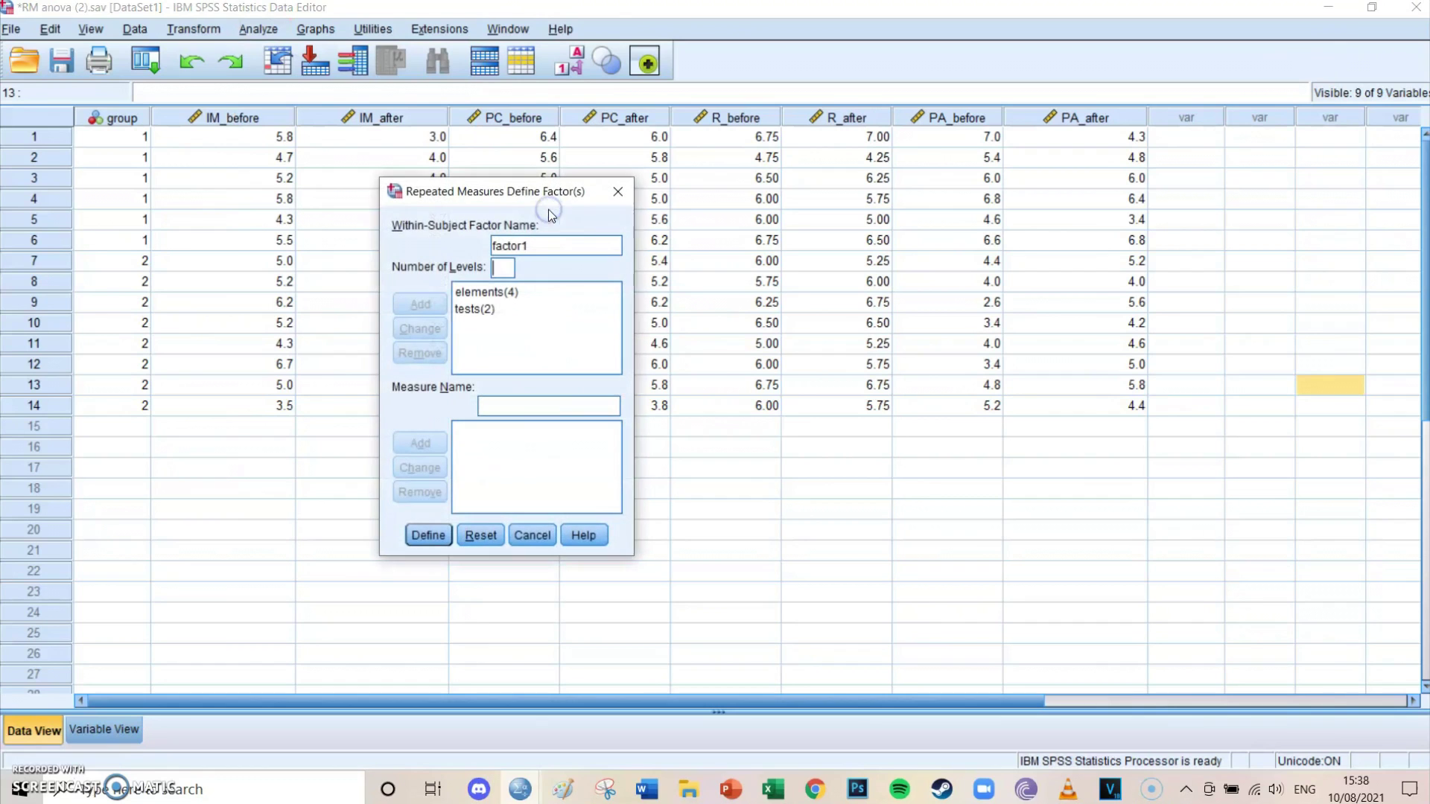
pyautogui.click(477, 309)
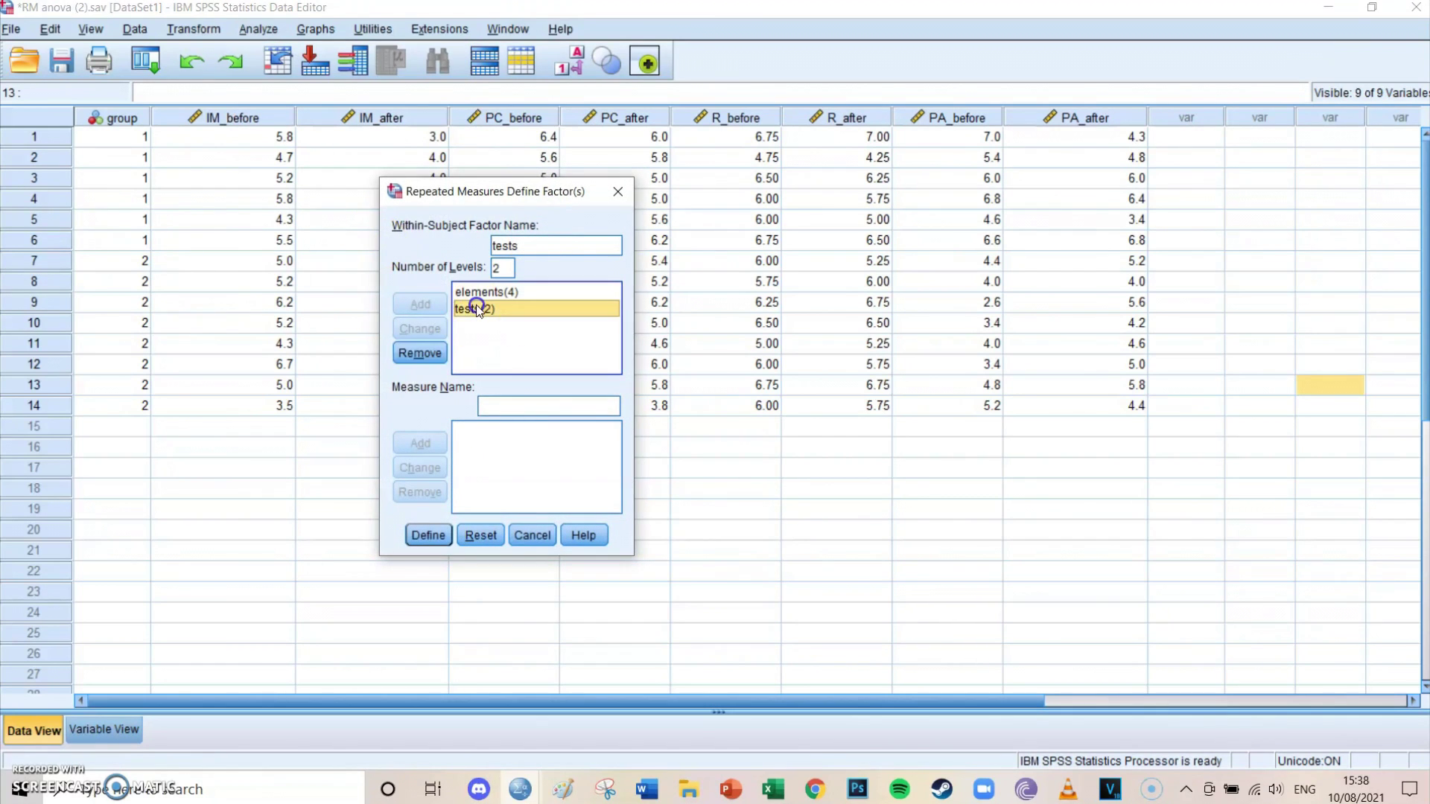
pyautogui.click(417, 352)
pyautogui.click(430, 349)
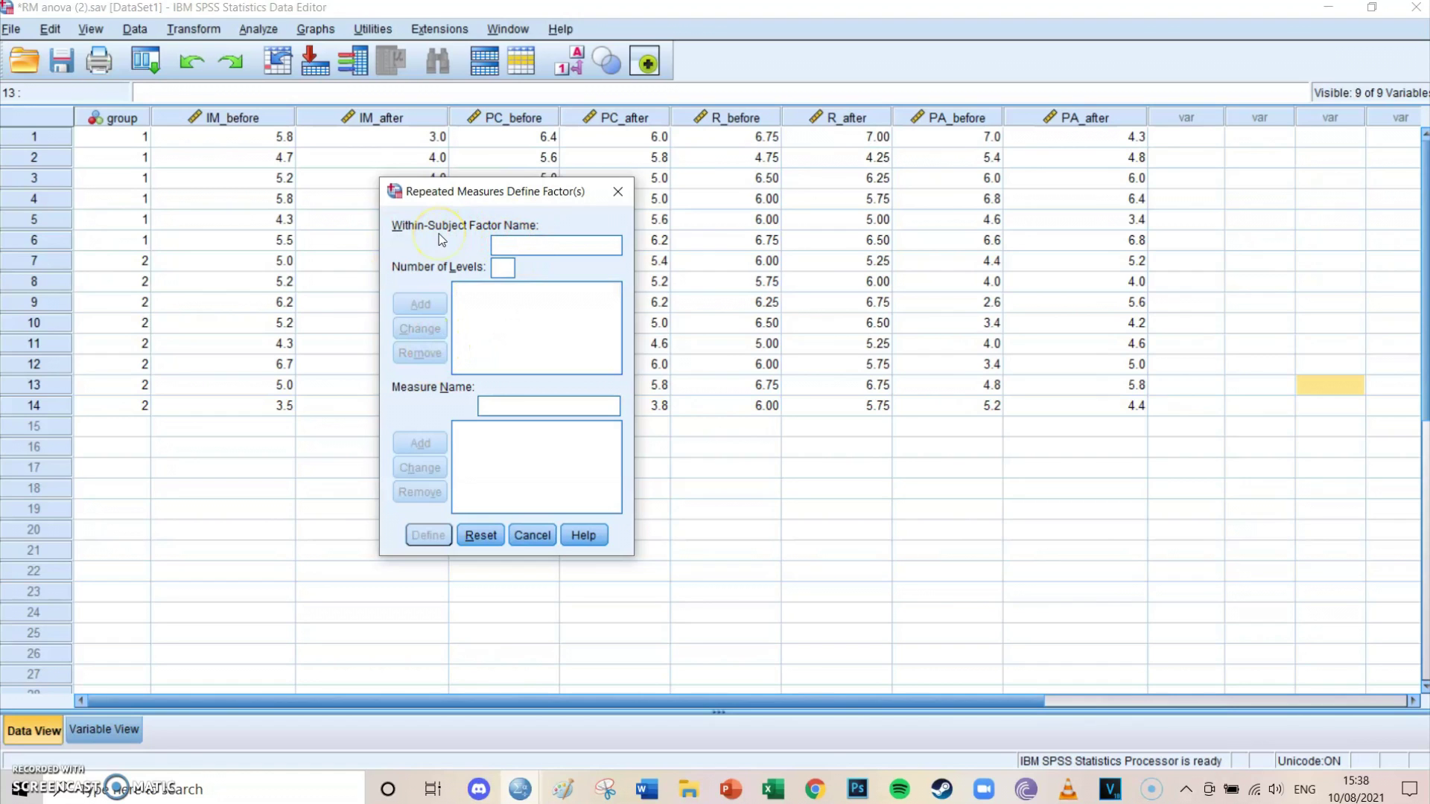
# - Add a within-subject factor named elements with 4 levels
pyautogui.click(519, 239)
pyautogui.write('elements')
pyautogui.click(504, 268)
pyautogui.write('4')
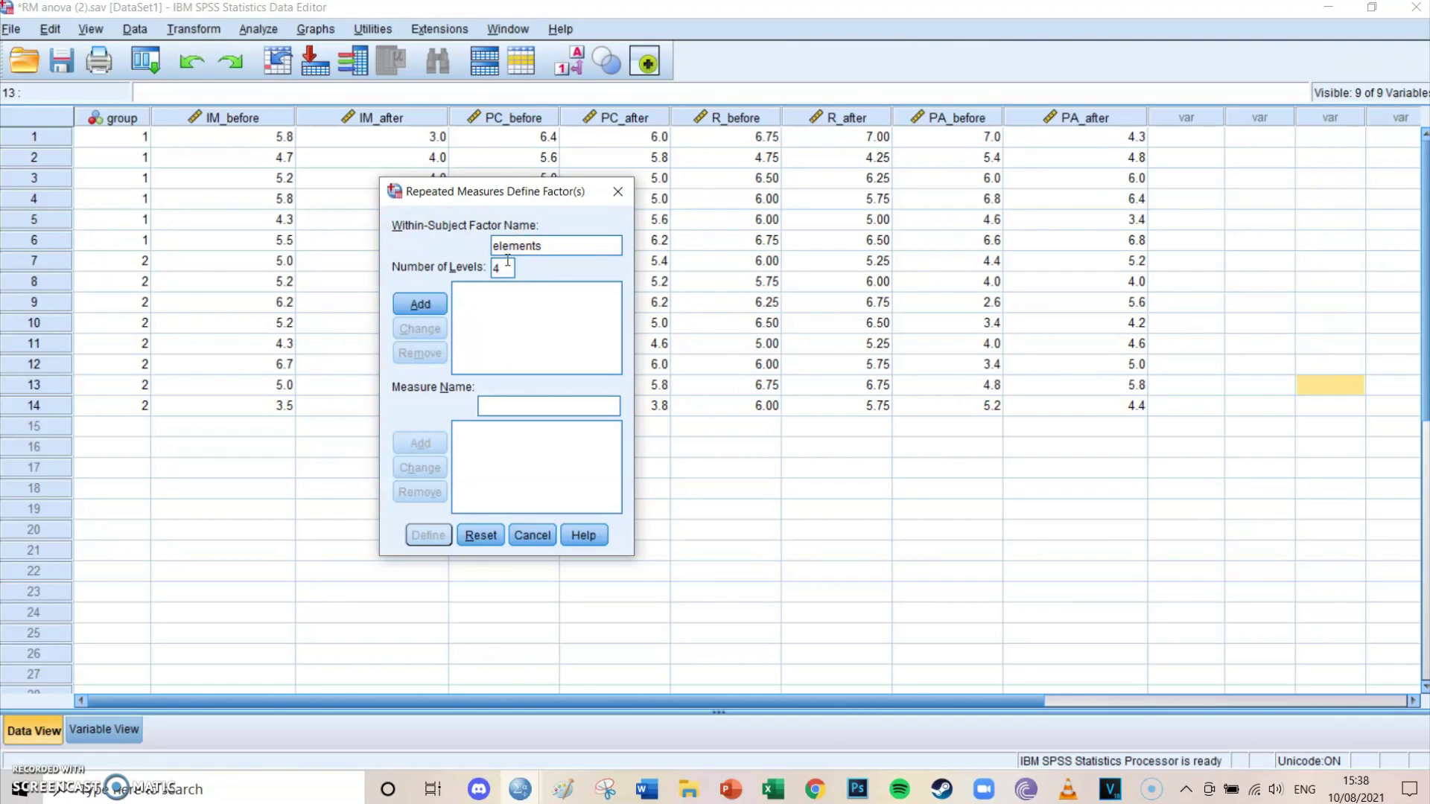
pyautogui.click(420, 304)
# - Add a second within-subject factor named moment with 2 levels
pyautogui.click(535, 248)
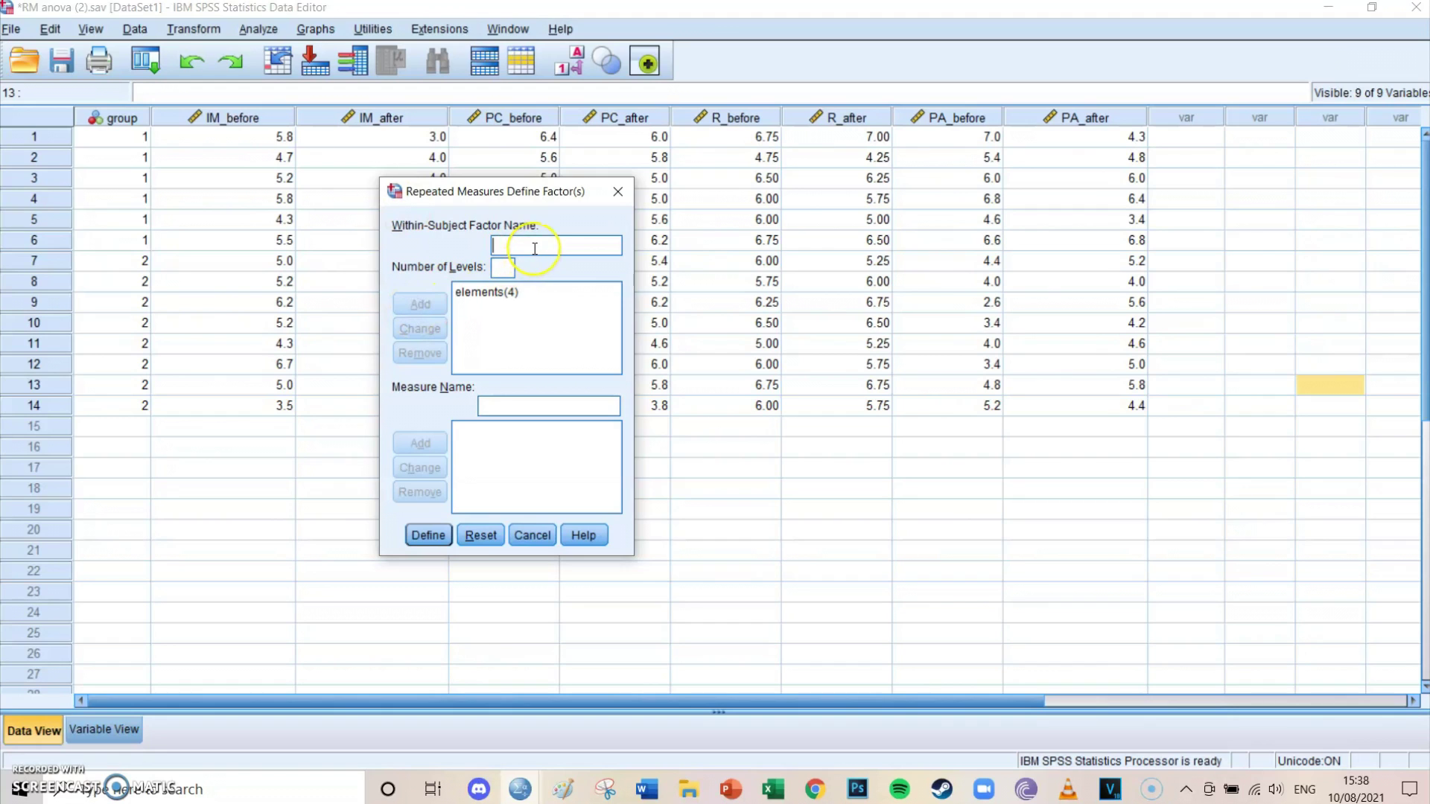
pyautogui.write('tests')
pyautogui.press('BackSpace')
pyautogui.press('BackSpace')
pyautogui.press('BackSpace')
pyautogui.press('BackSpace')
pyautogui.press('BackSpace')
pyautogui.write('moment')
pyautogui.click(502, 268)
pyautogui.write('2')
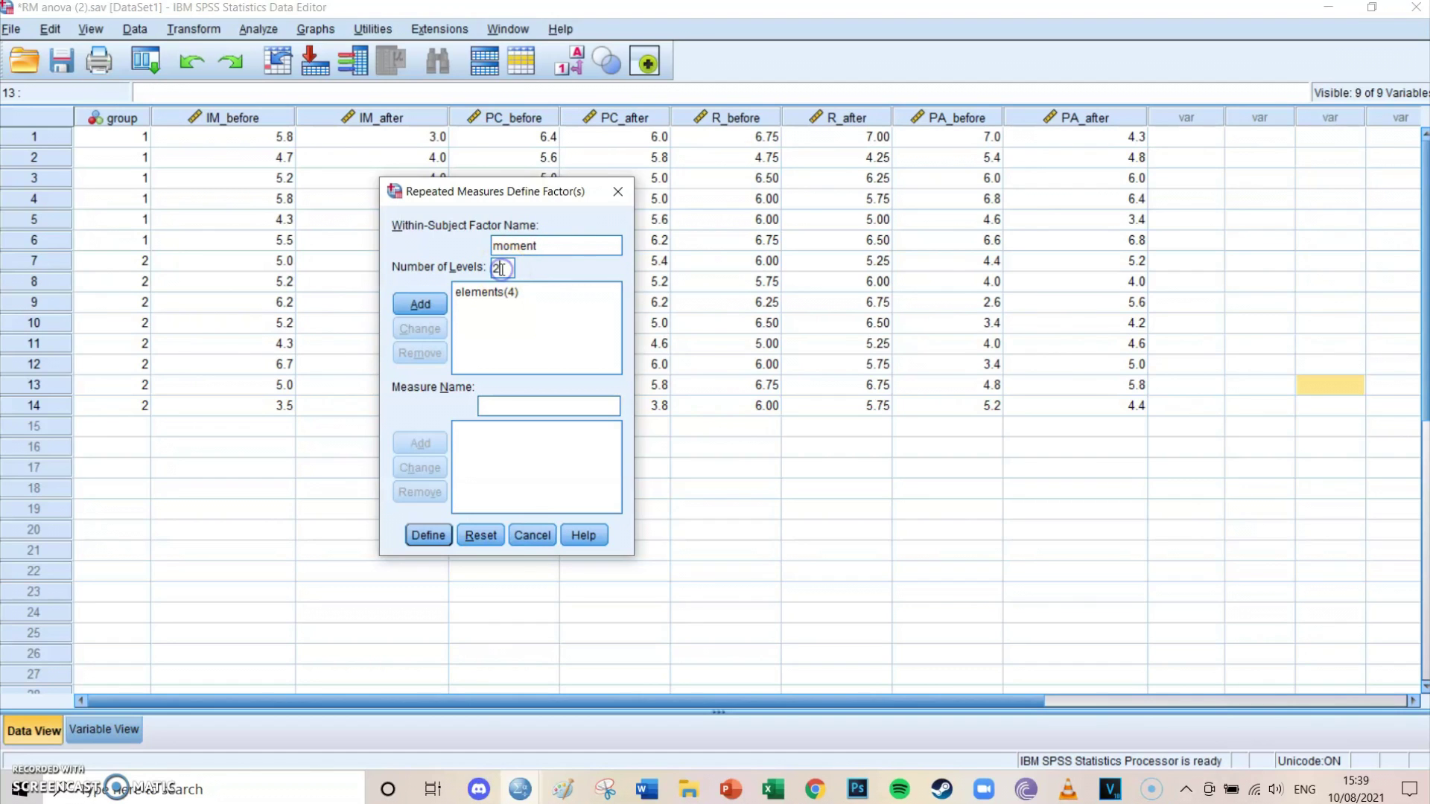
pyautogui.click(397, 302)
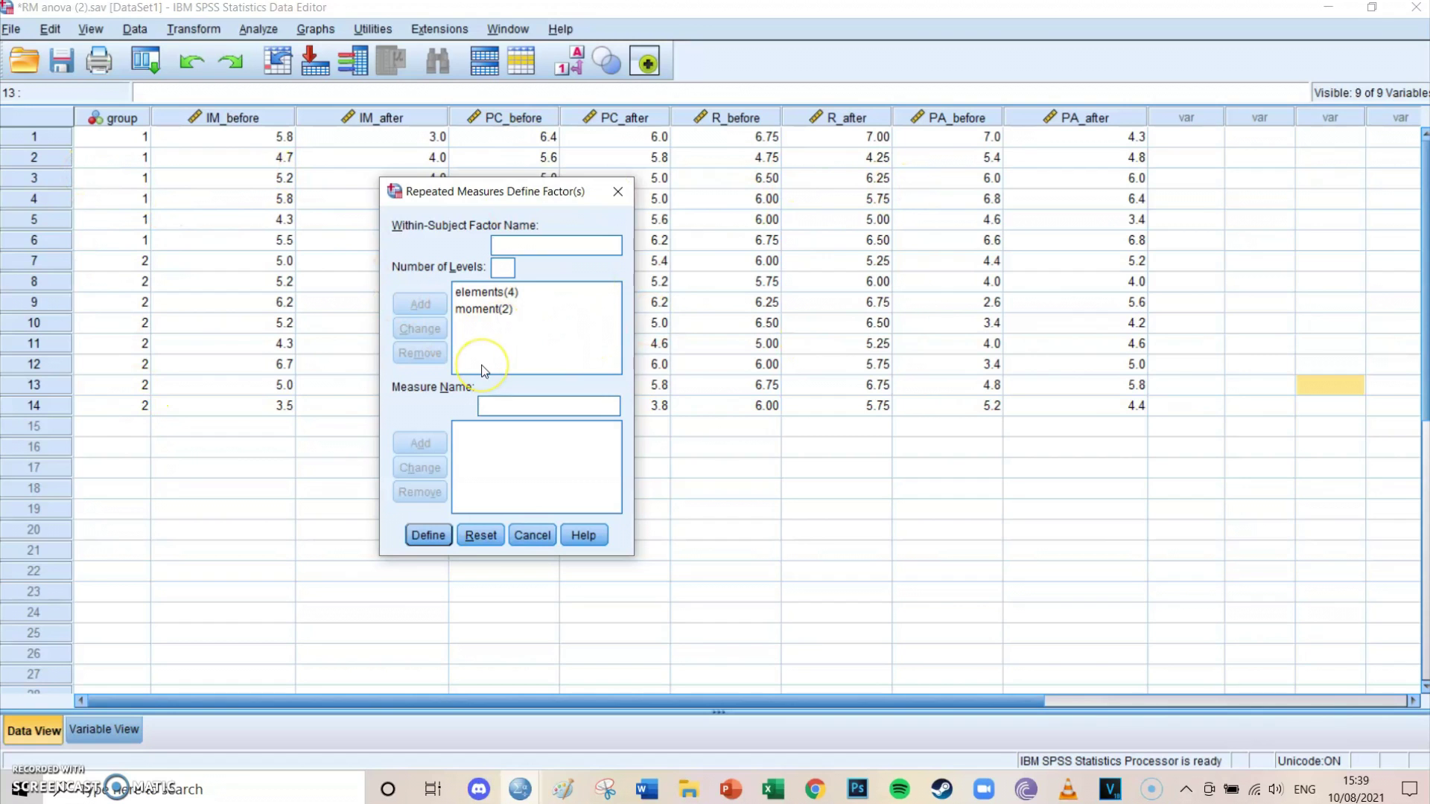
# - Proceed to define the repeated measures model and clear all eight assigned within-subjects variables
pyautogui.click(427, 536)
pyautogui.click(575, 361)
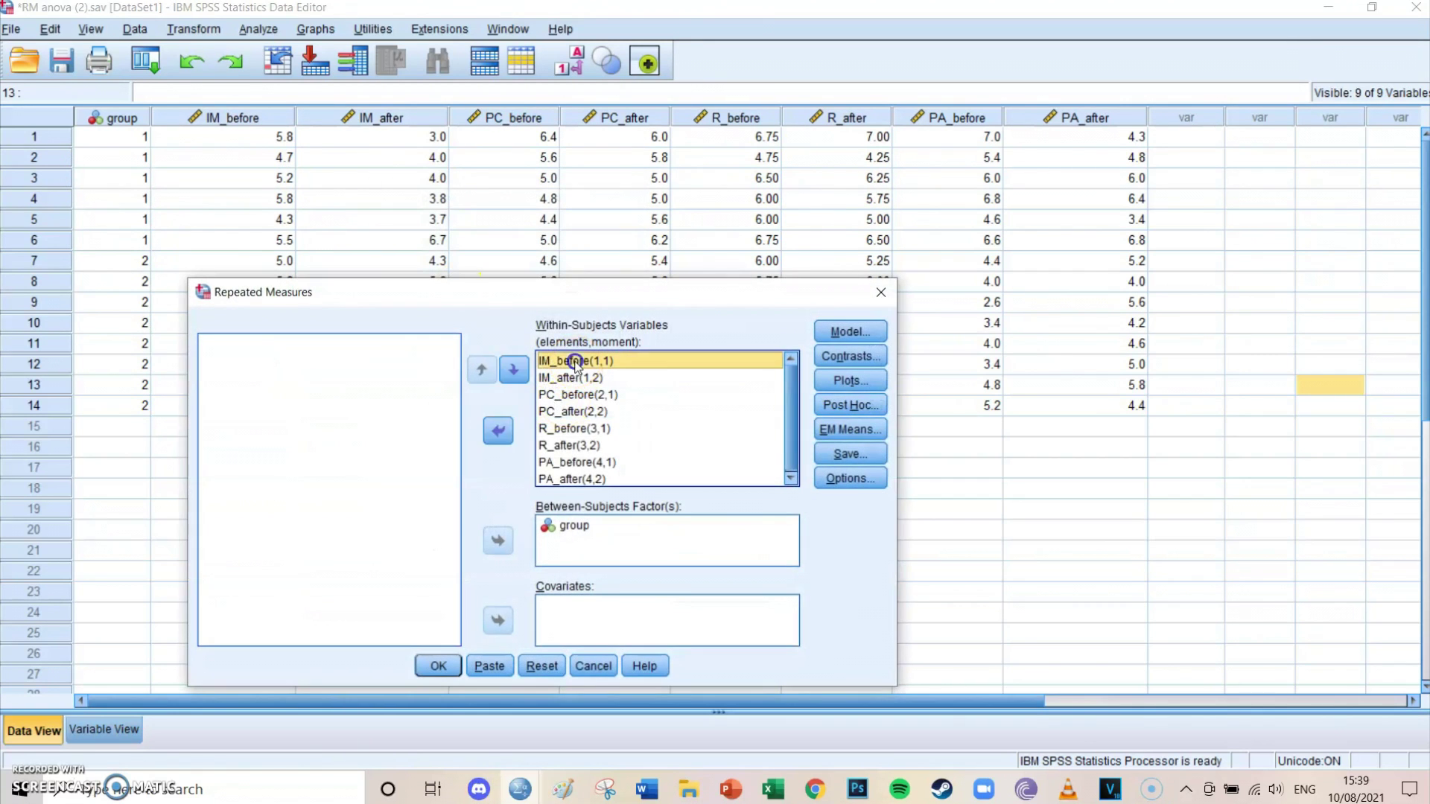
pyautogui.keyDown('shift'); pyautogui.click(588, 477); pyautogui.keyUp('shift')
pyautogui.click(498, 430)
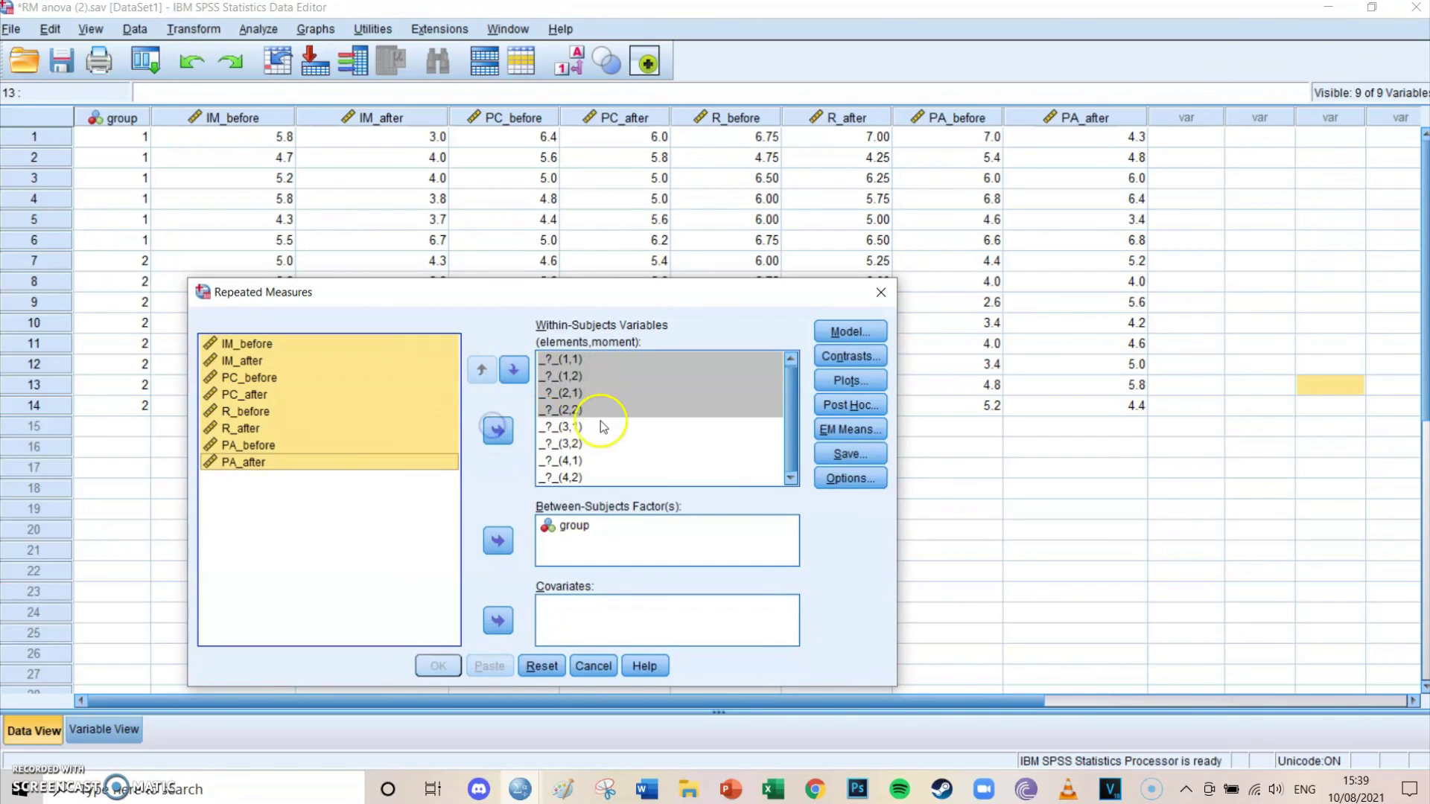
# - Assign IM_before to within-subjects slot (1,1) and IM_after to slot (1,2)
pyautogui.click(339, 394)
pyautogui.click(571, 377)
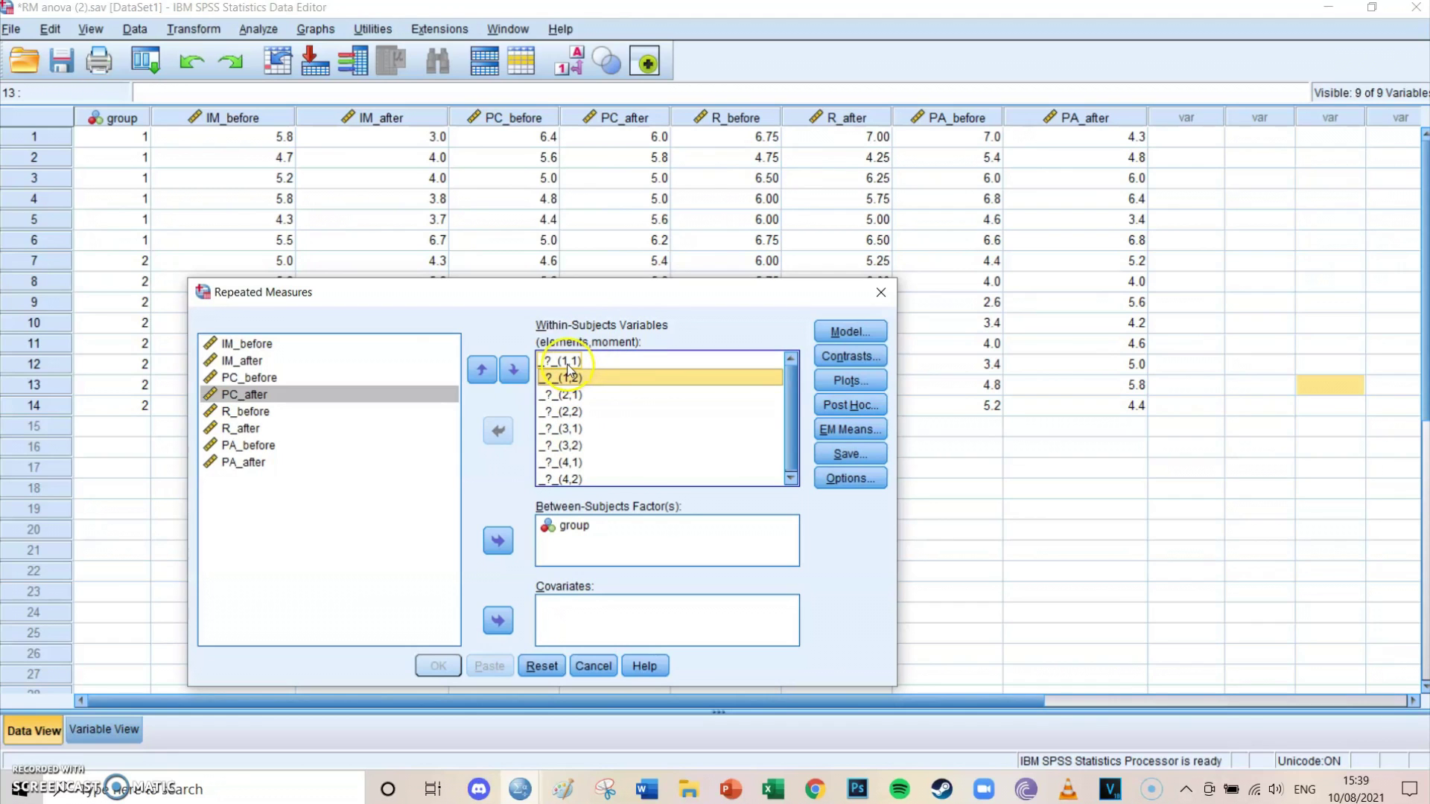
pyautogui.click(377, 345)
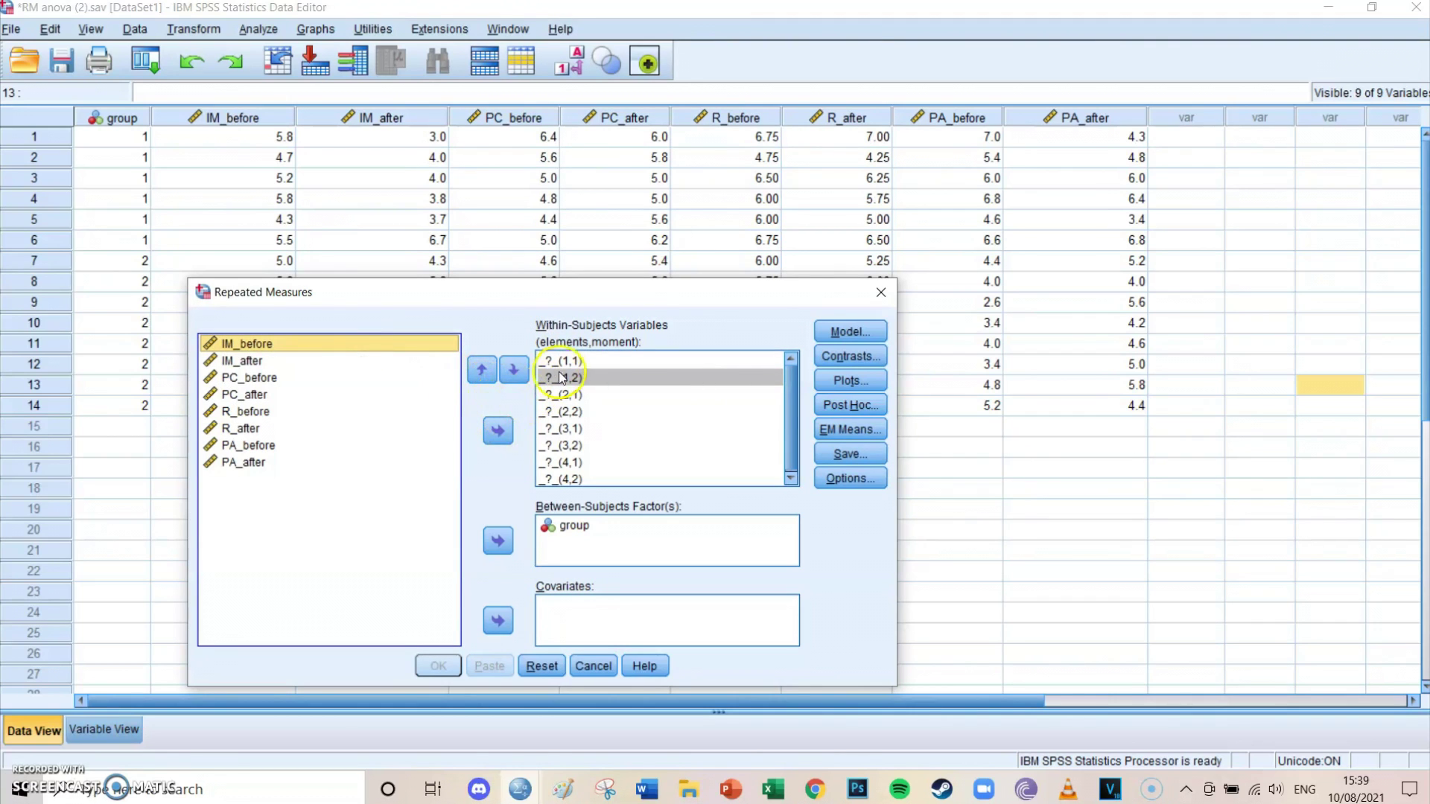
pyautogui.press('Tab')
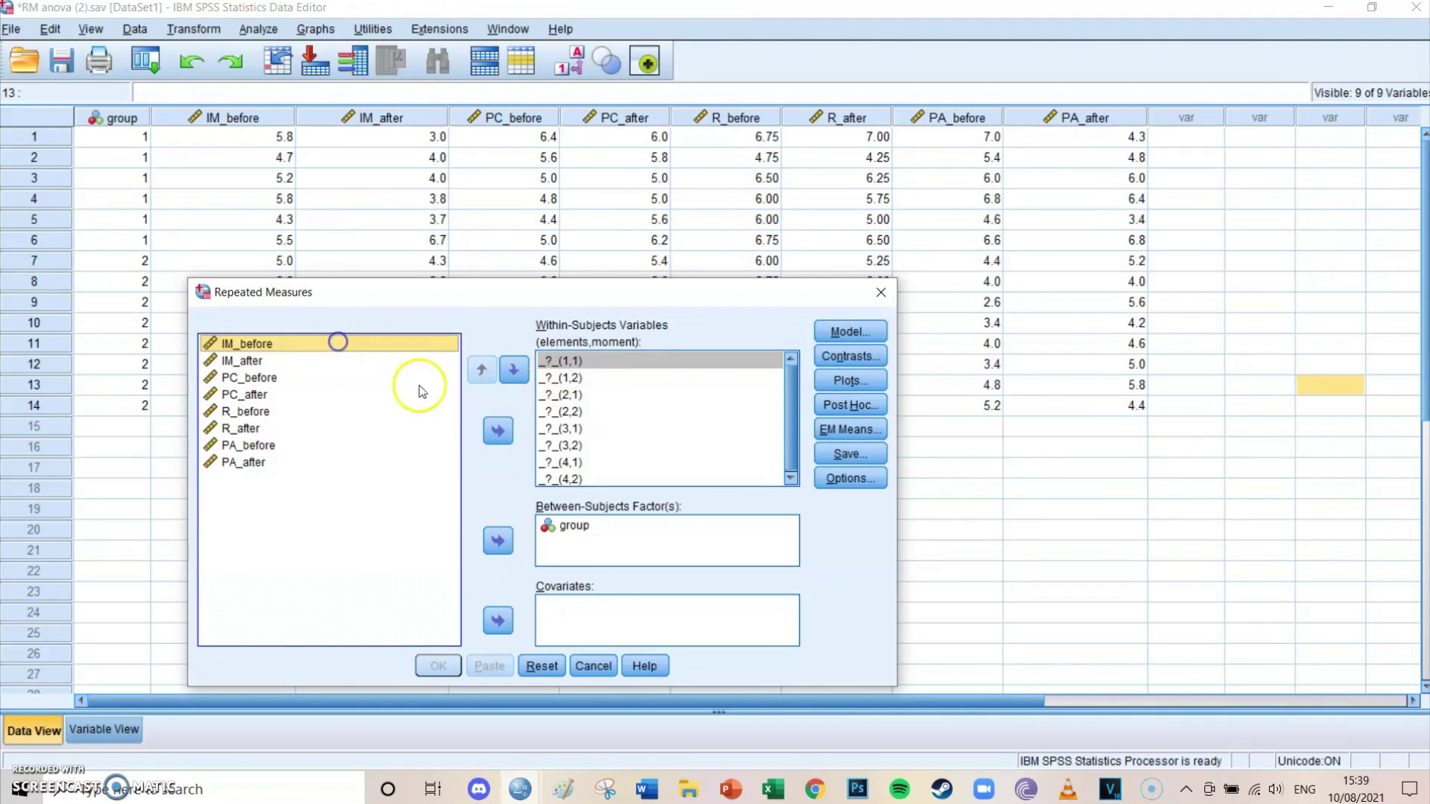
pyautogui.doubleClick(396, 343)
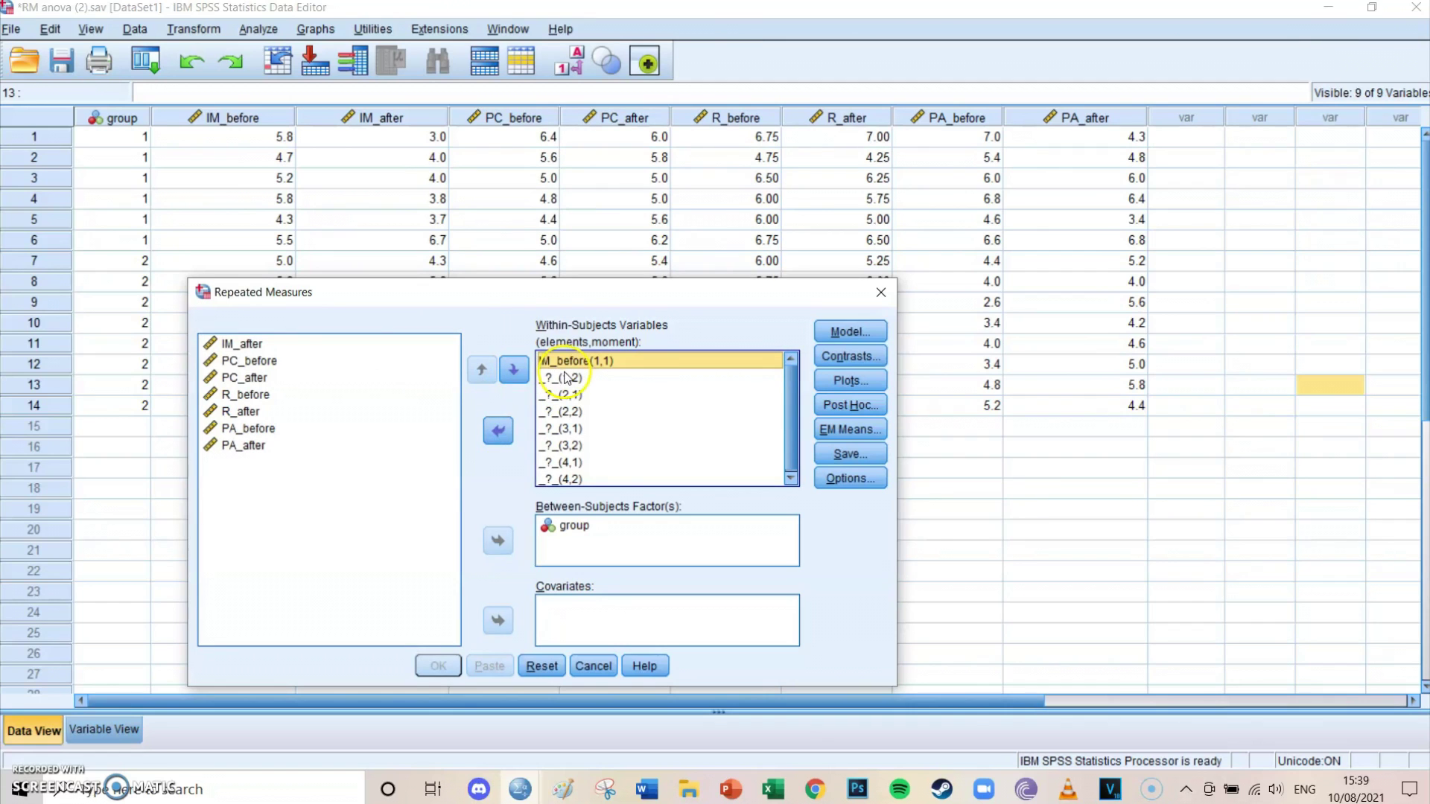
pyautogui.click(288, 344)
pyautogui.click(501, 431)
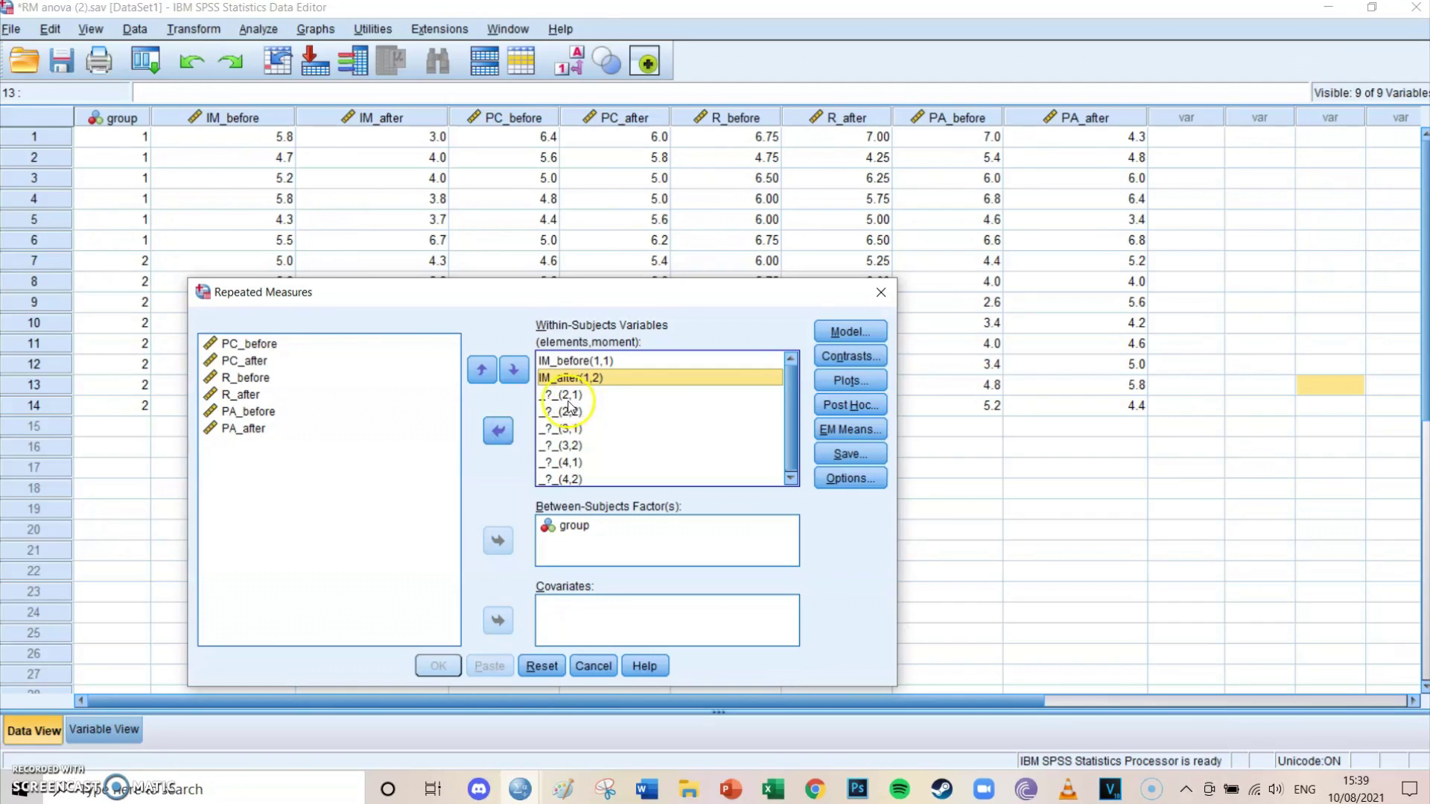
# - Assign PC_before, PC_after, R_before, R_after, PA_before and PA_after in order to within-subjects slots (2,1) through (4,2)
pyautogui.click(328, 343)
pyautogui.click(497, 432)
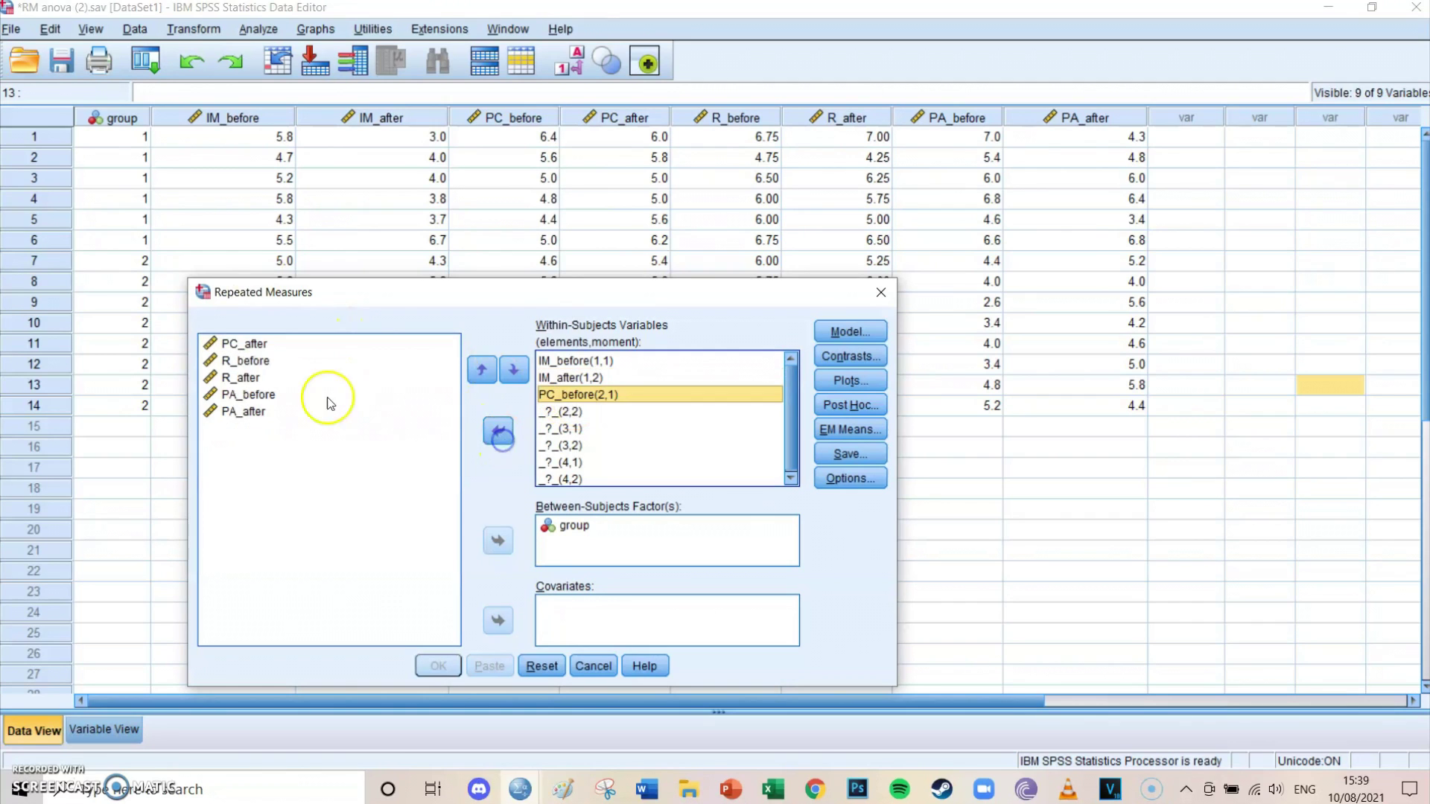
pyautogui.click(285, 344)
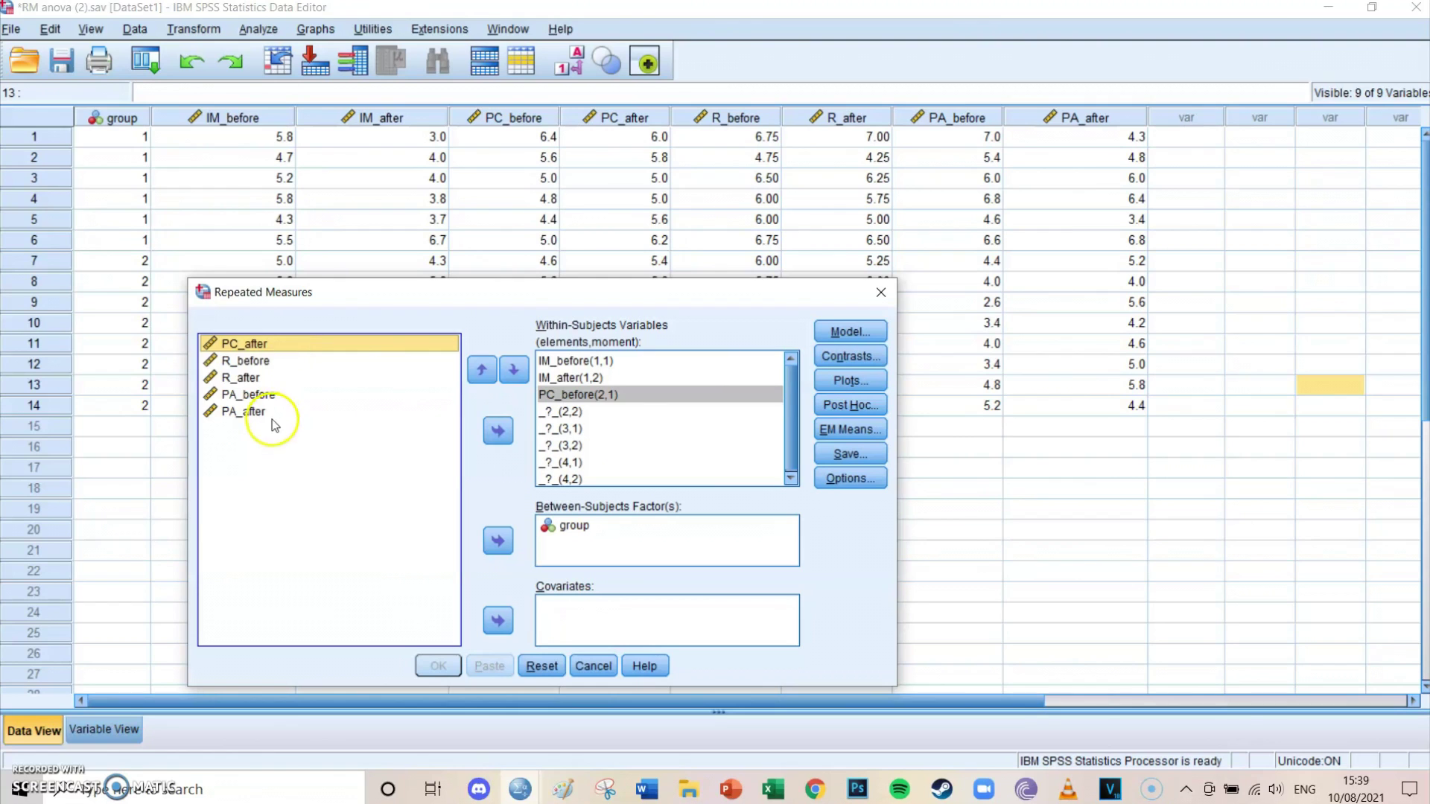
pyautogui.keyDown('shift'); pyautogui.click(271, 419); pyautogui.keyUp('shift')
pyautogui.click(497, 432)
pyautogui.click(709, 428)
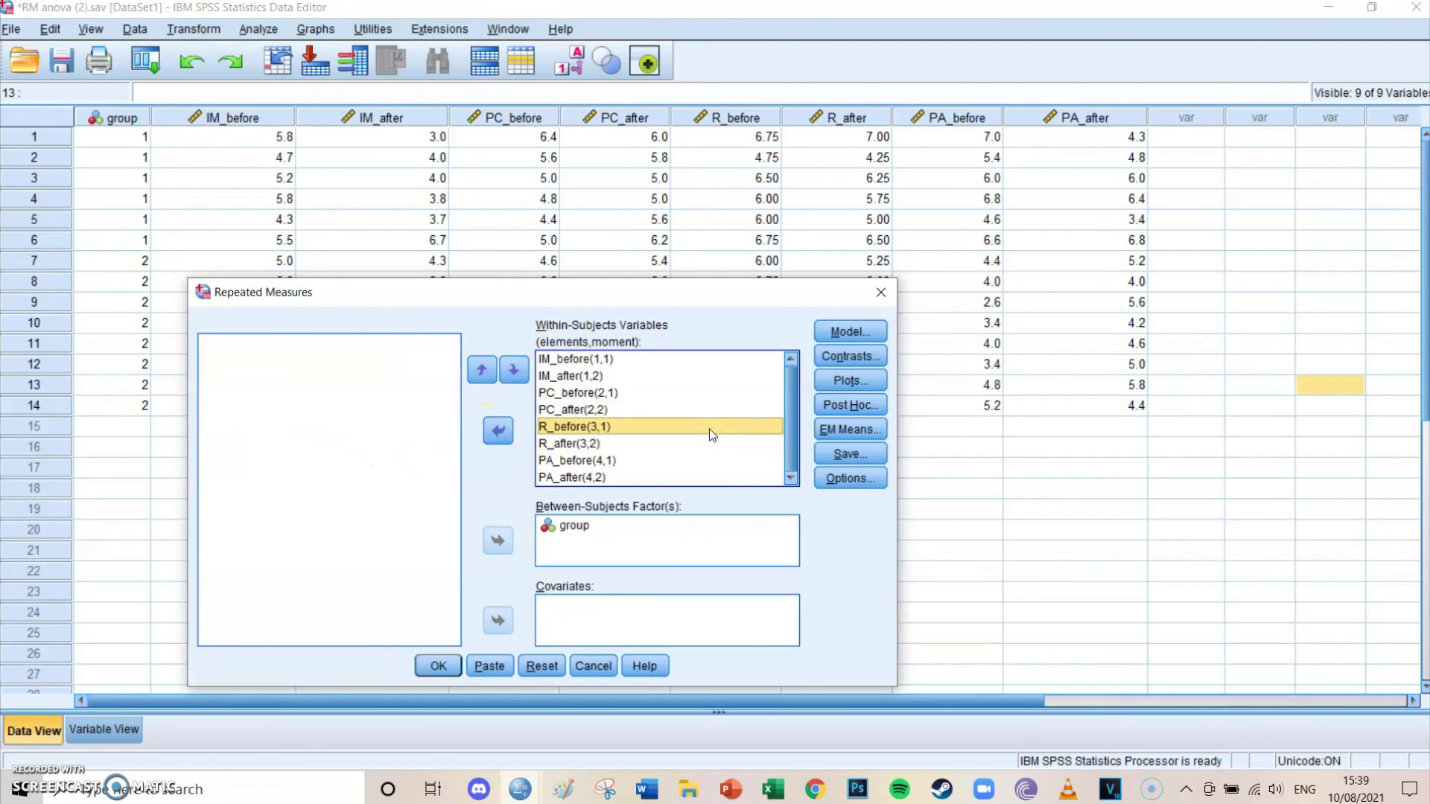
# - Remove group from the between-subjects factors and assign it there again
pyautogui.click(573, 526)
pyautogui.click(499, 541)
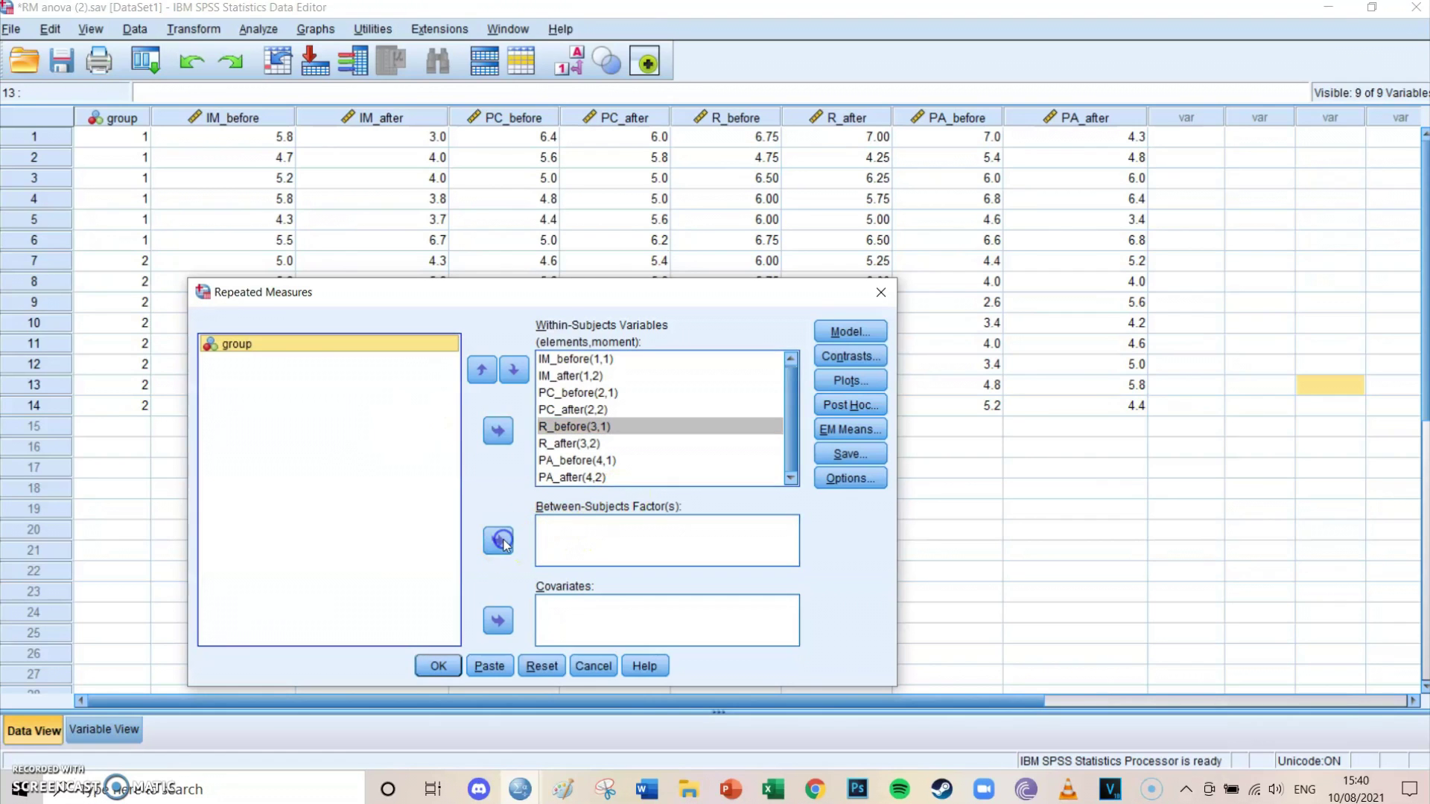
pyautogui.click(499, 542)
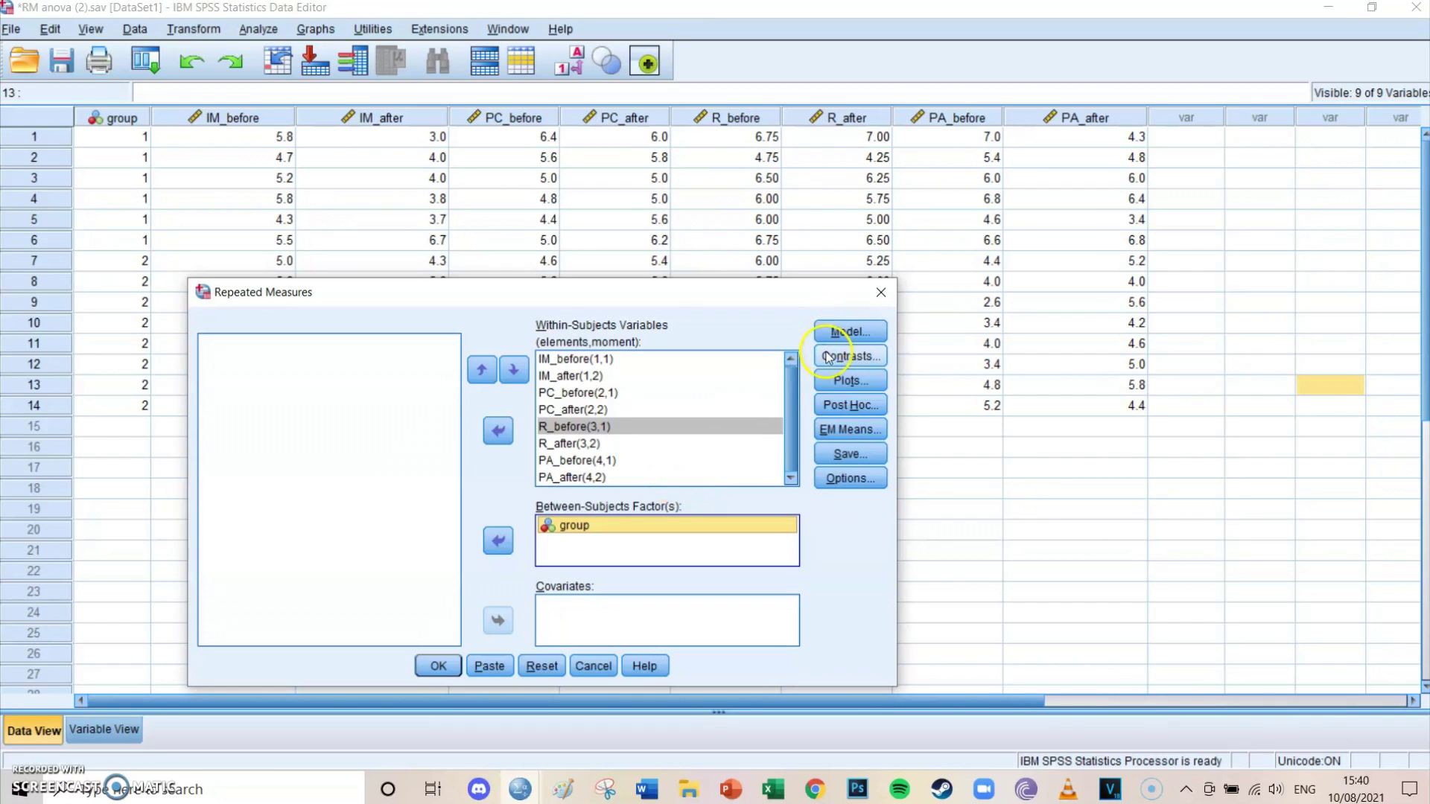
# - Request Bonferroni post hoc tests for the group factor
pyautogui.click(849, 406)
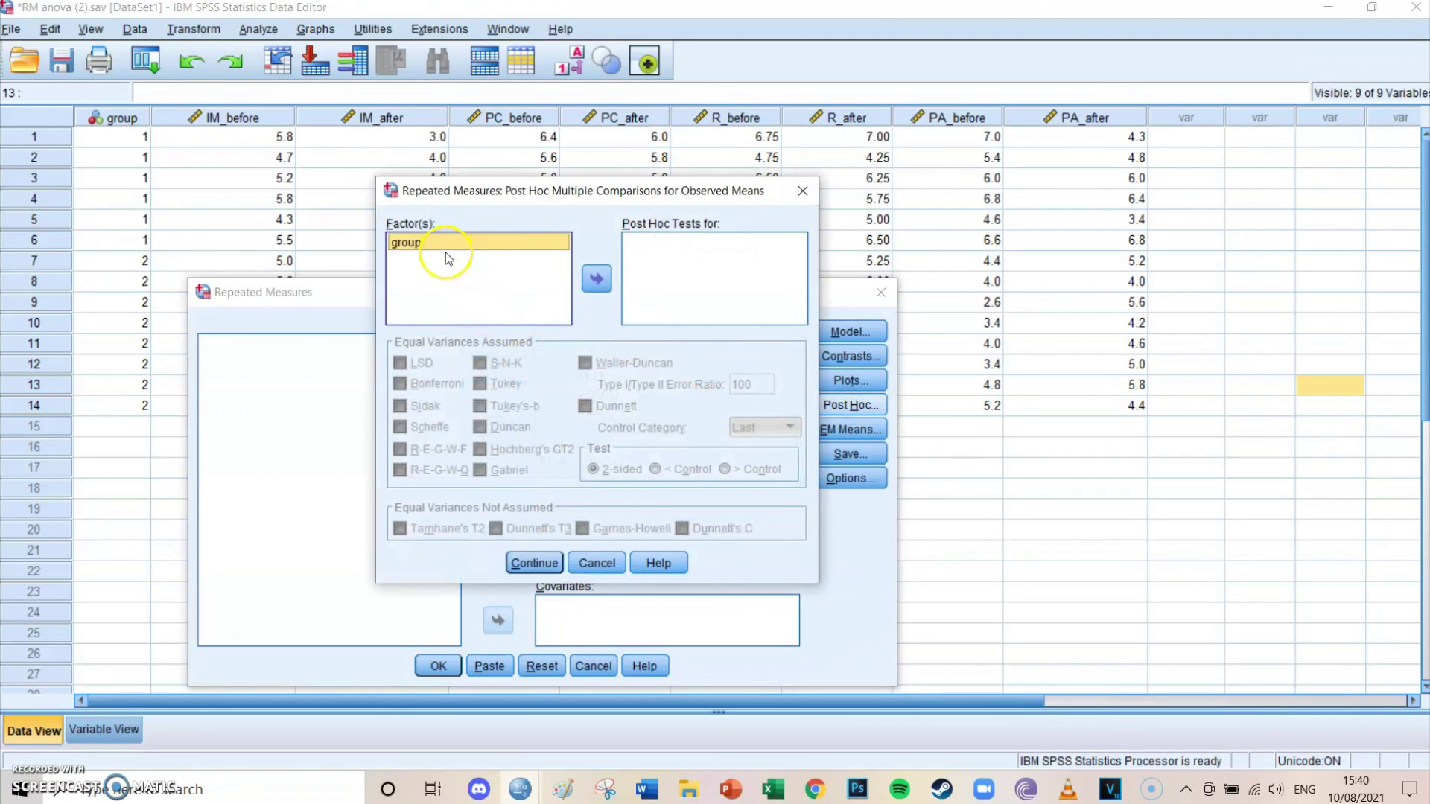
pyautogui.click(605, 277)
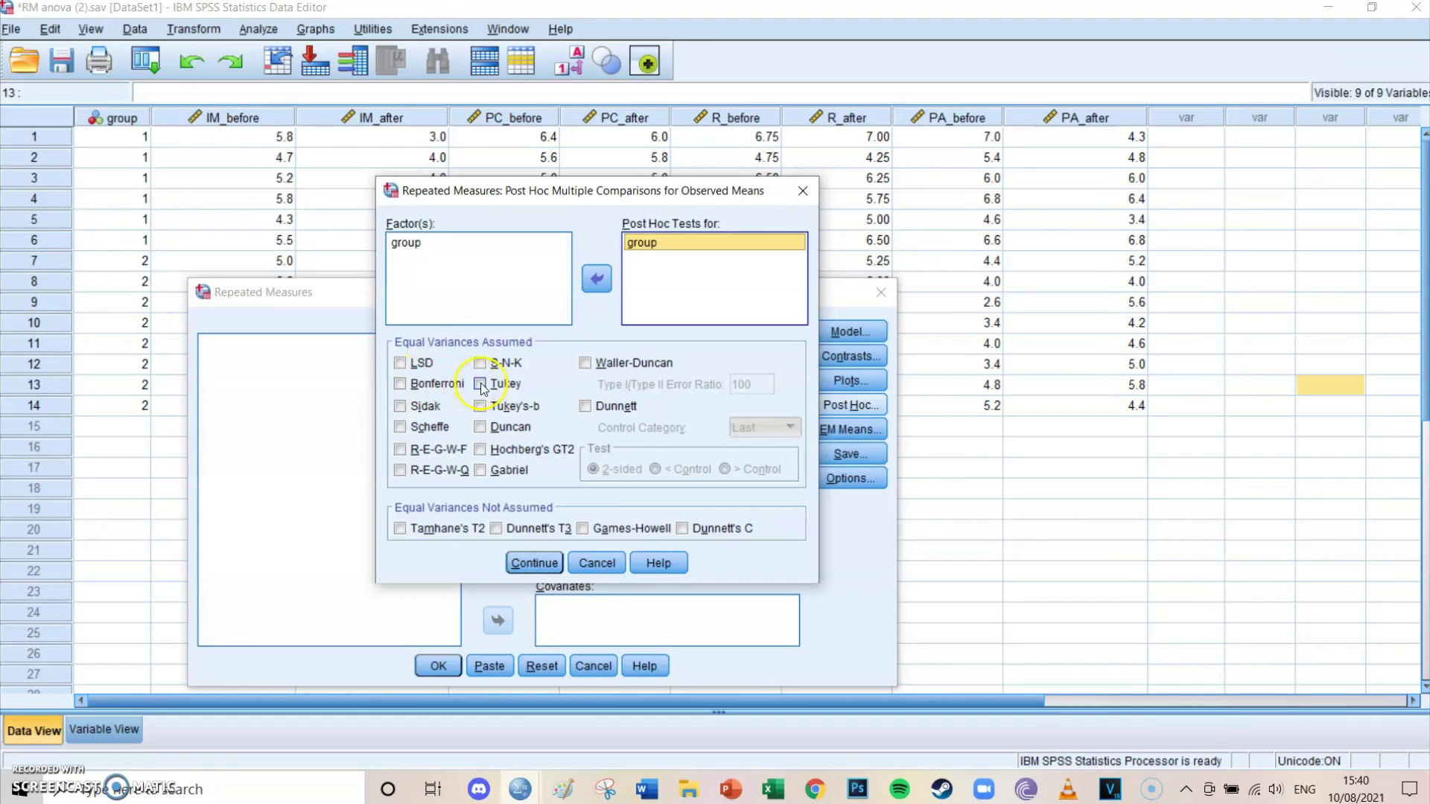
pyautogui.click(400, 383)
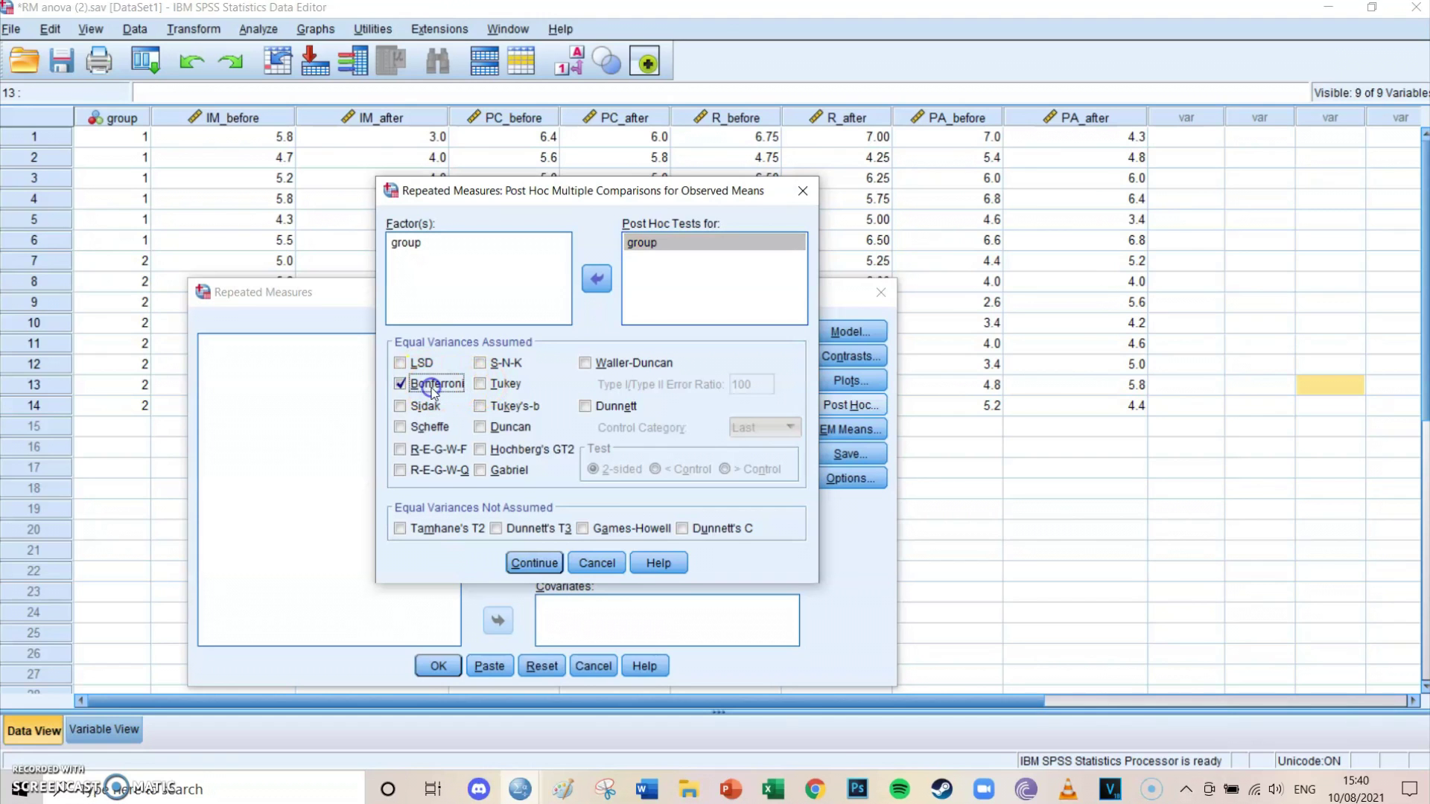
pyautogui.click(524, 562)
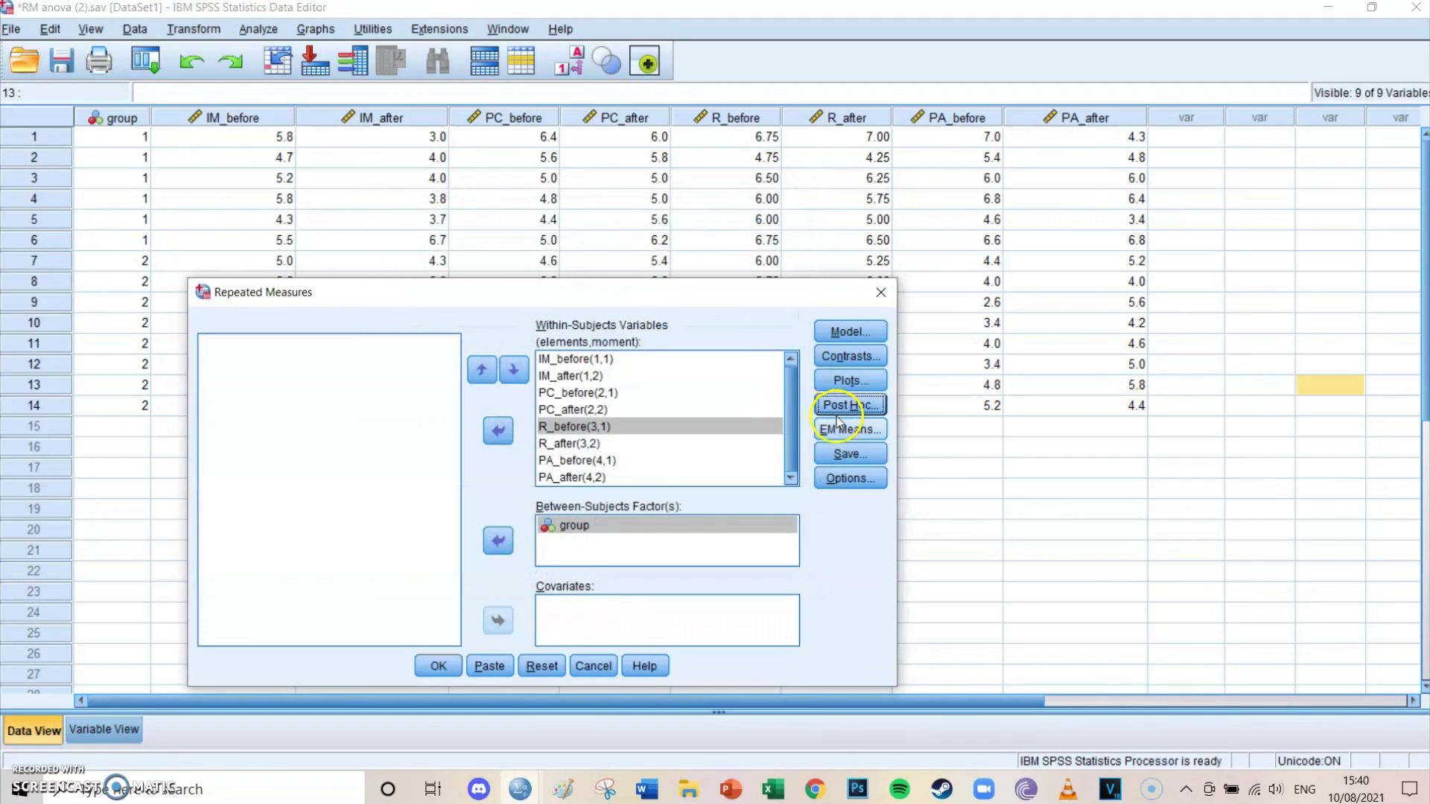
# - Remove elements, tests and elements*tests from the terms whose estimated marginal means are displayed
pyautogui.click(839, 429)
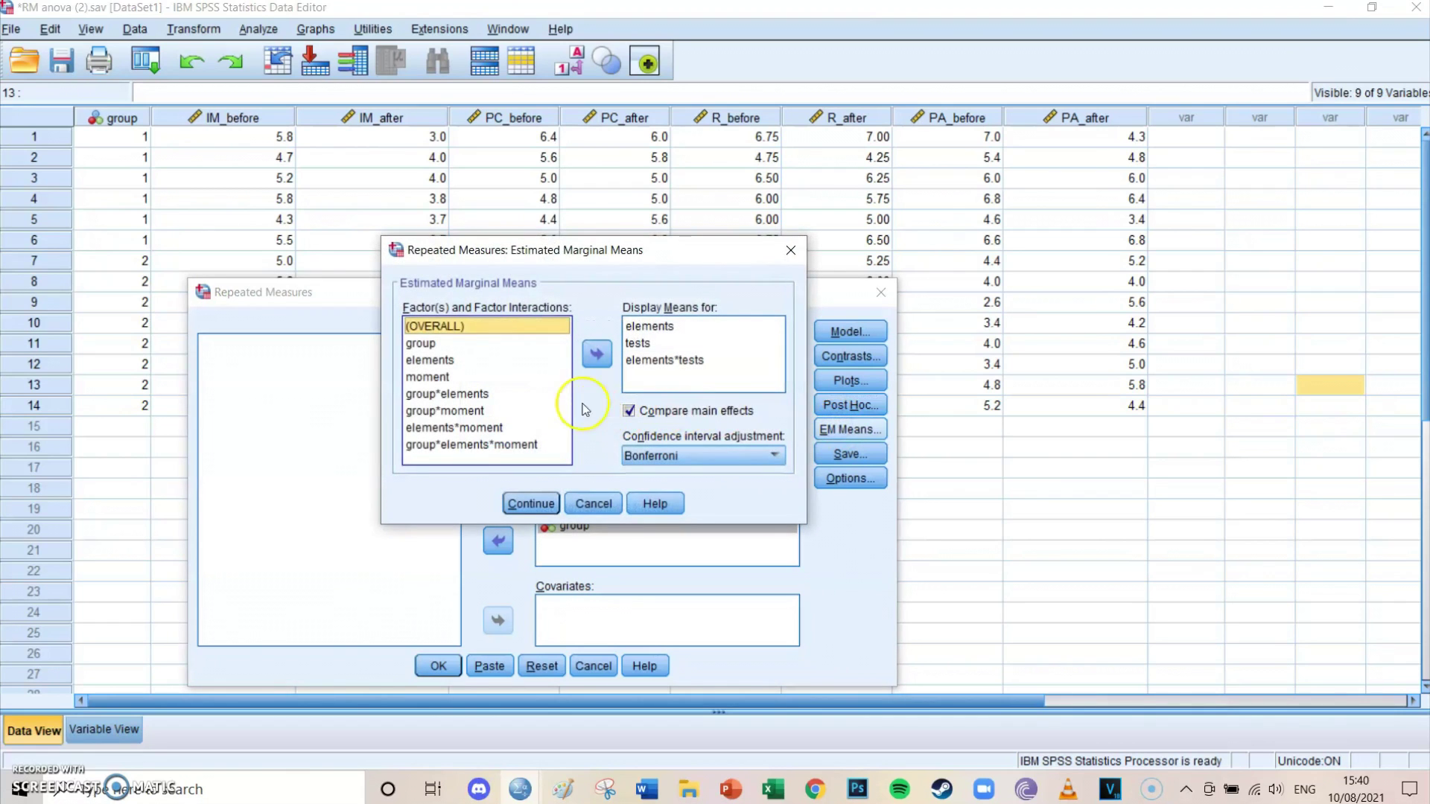
pyautogui.click(660, 325)
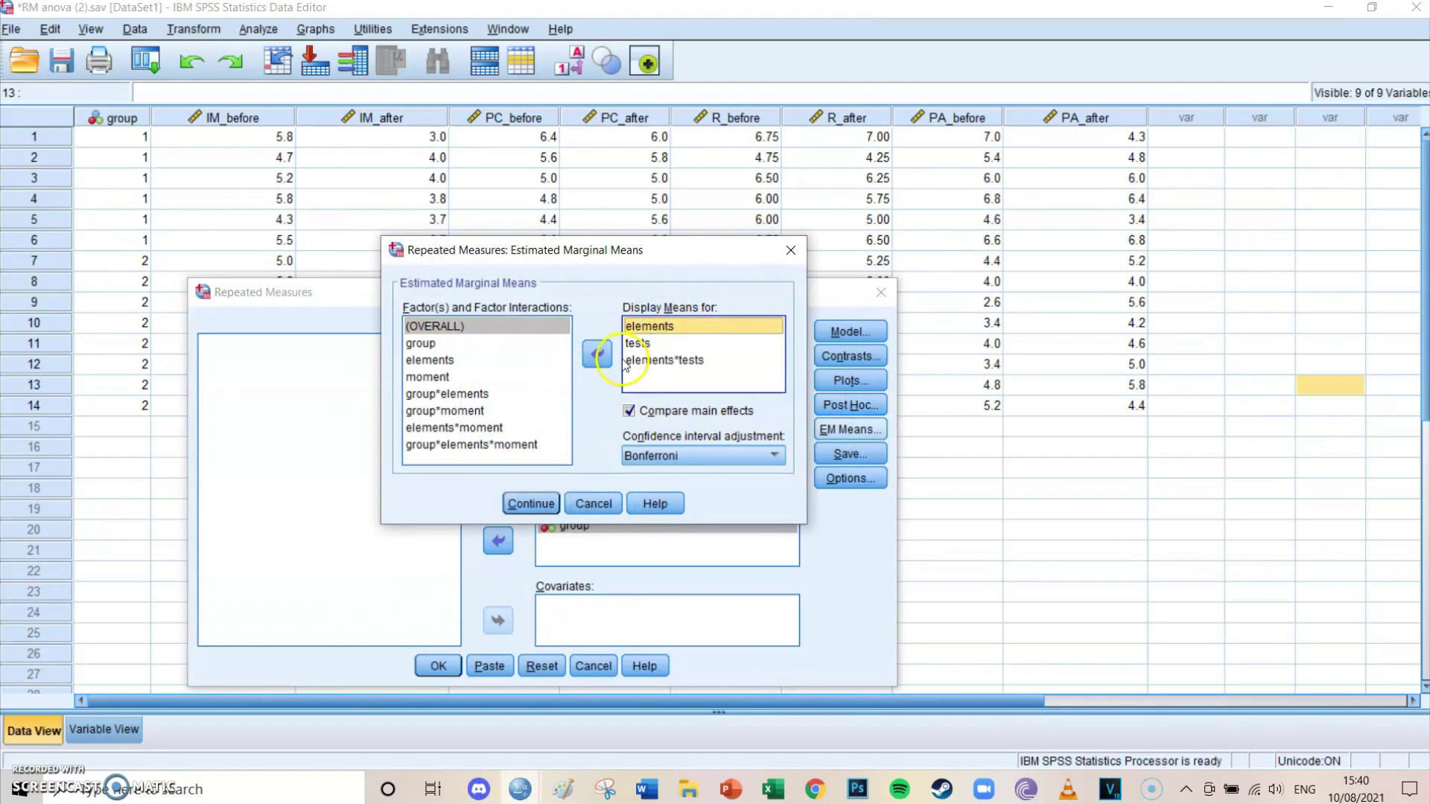
pyautogui.keyDown('shift'); pyautogui.click(639, 363); pyautogui.keyUp('shift')
pyautogui.click(596, 354)
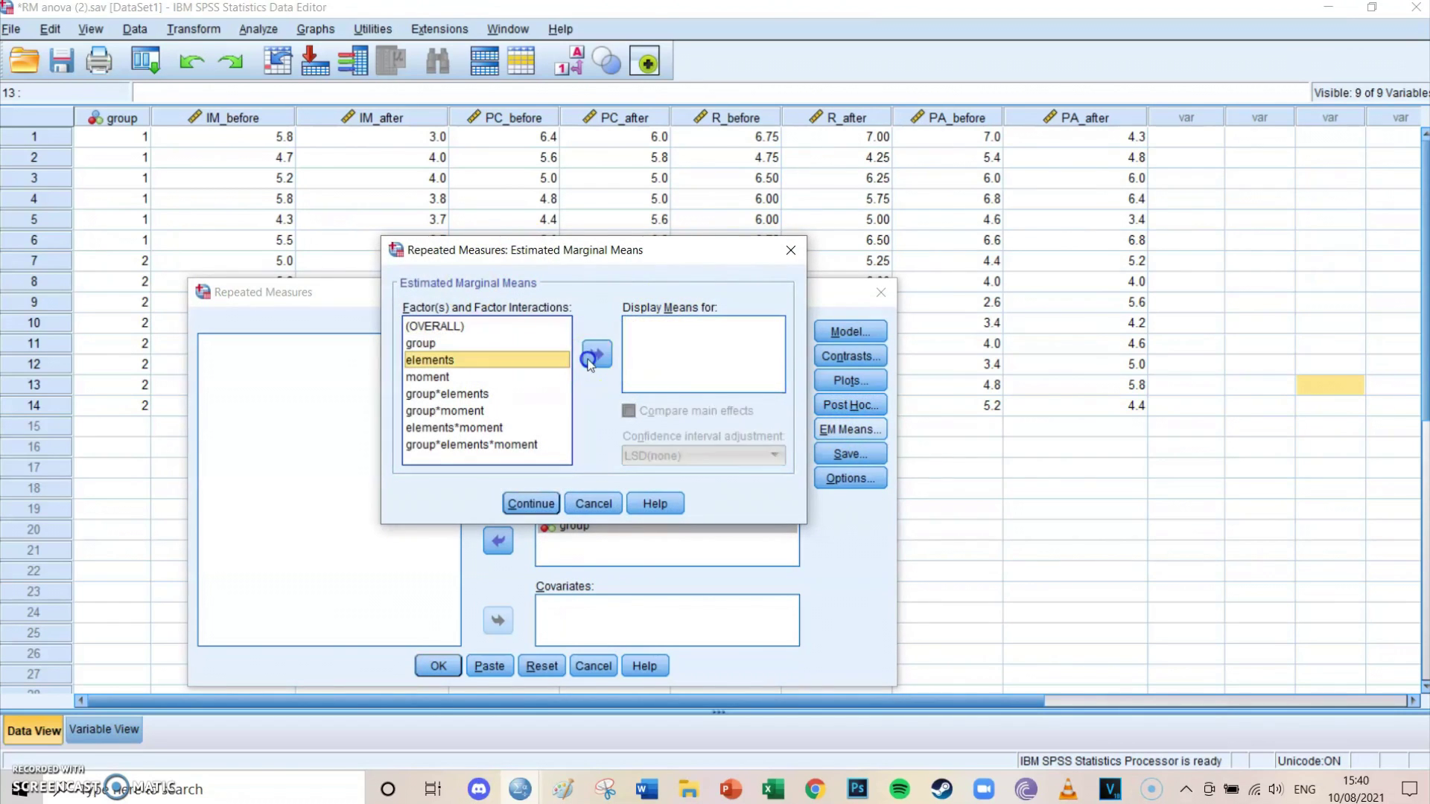
# - Display estimated marginal means for all factors and interactions, including (OVERALL), and compare main effects with the Bonferroni adjustment
pyautogui.click(432, 343)
pyautogui.click(435, 326)
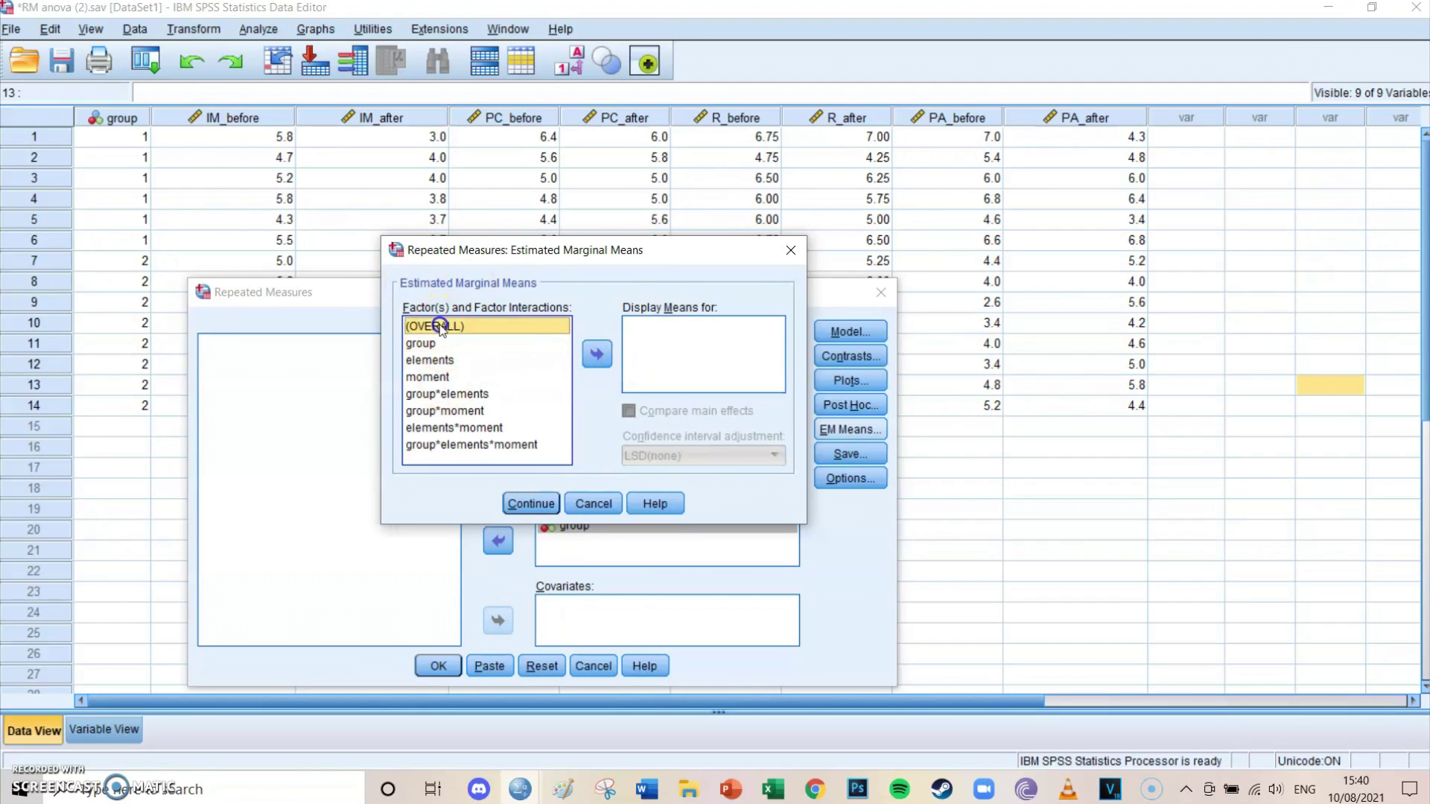
pyautogui.keyDown('shift'); pyautogui.click(458, 445); pyautogui.keyUp('shift')
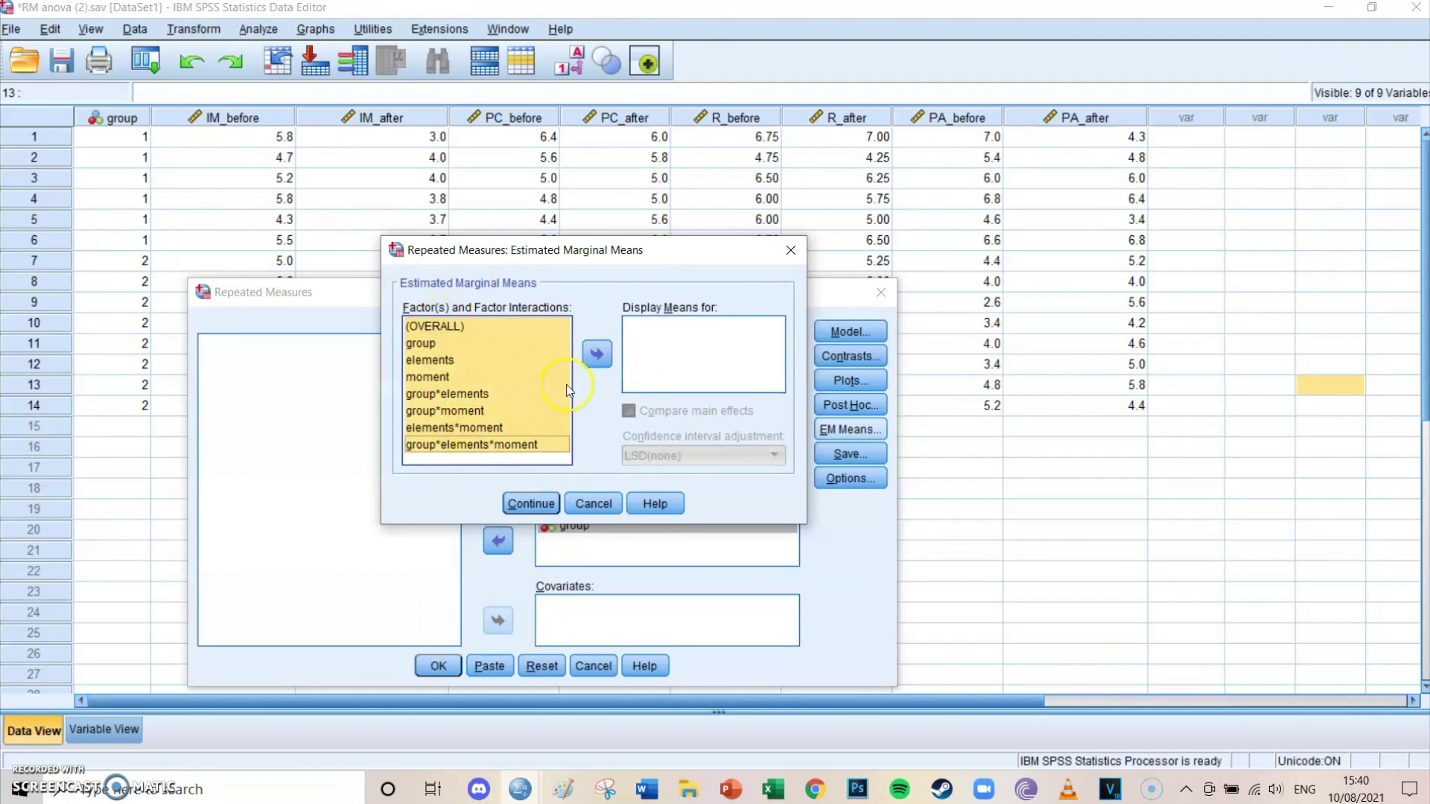
pyautogui.click(596, 356)
pyautogui.click(628, 411)
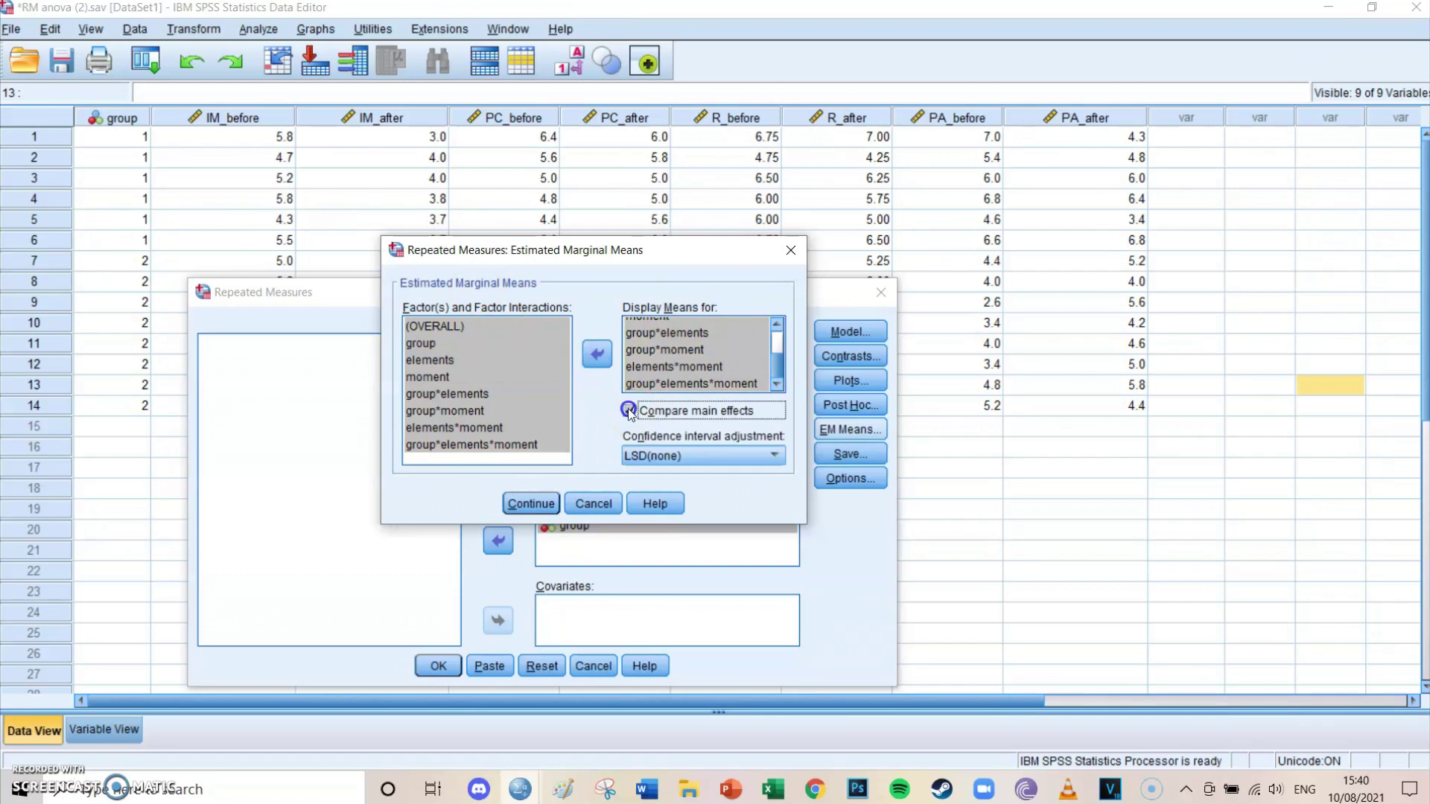
pyautogui.click(652, 456)
pyautogui.click(652, 492)
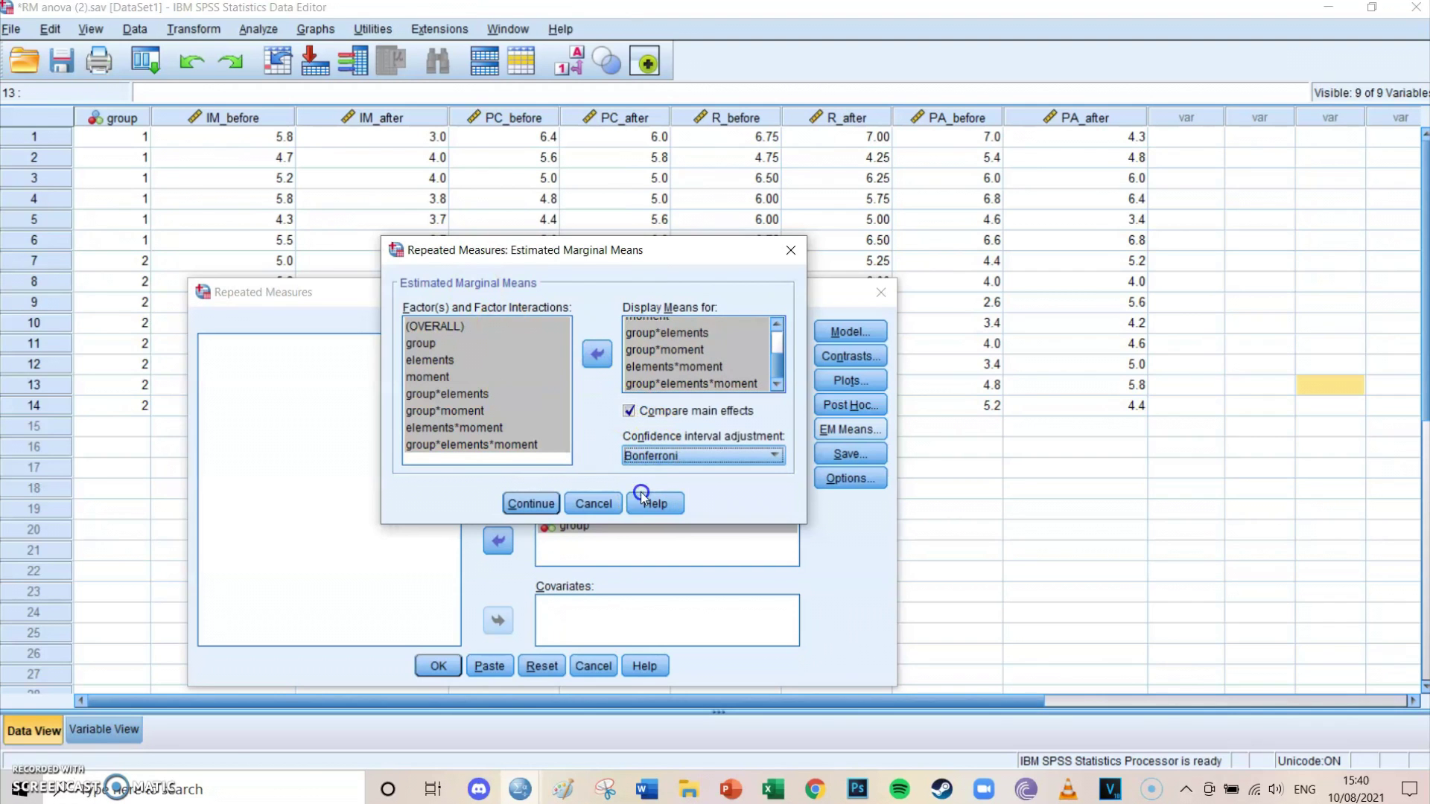
pyautogui.click(527, 504)
# - Request descriptive statistics, effect size estimates, observed power, parameter estimates and homogeneity tests at significance level .05, and paste the analysis as syntax
pyautogui.click(850, 478)
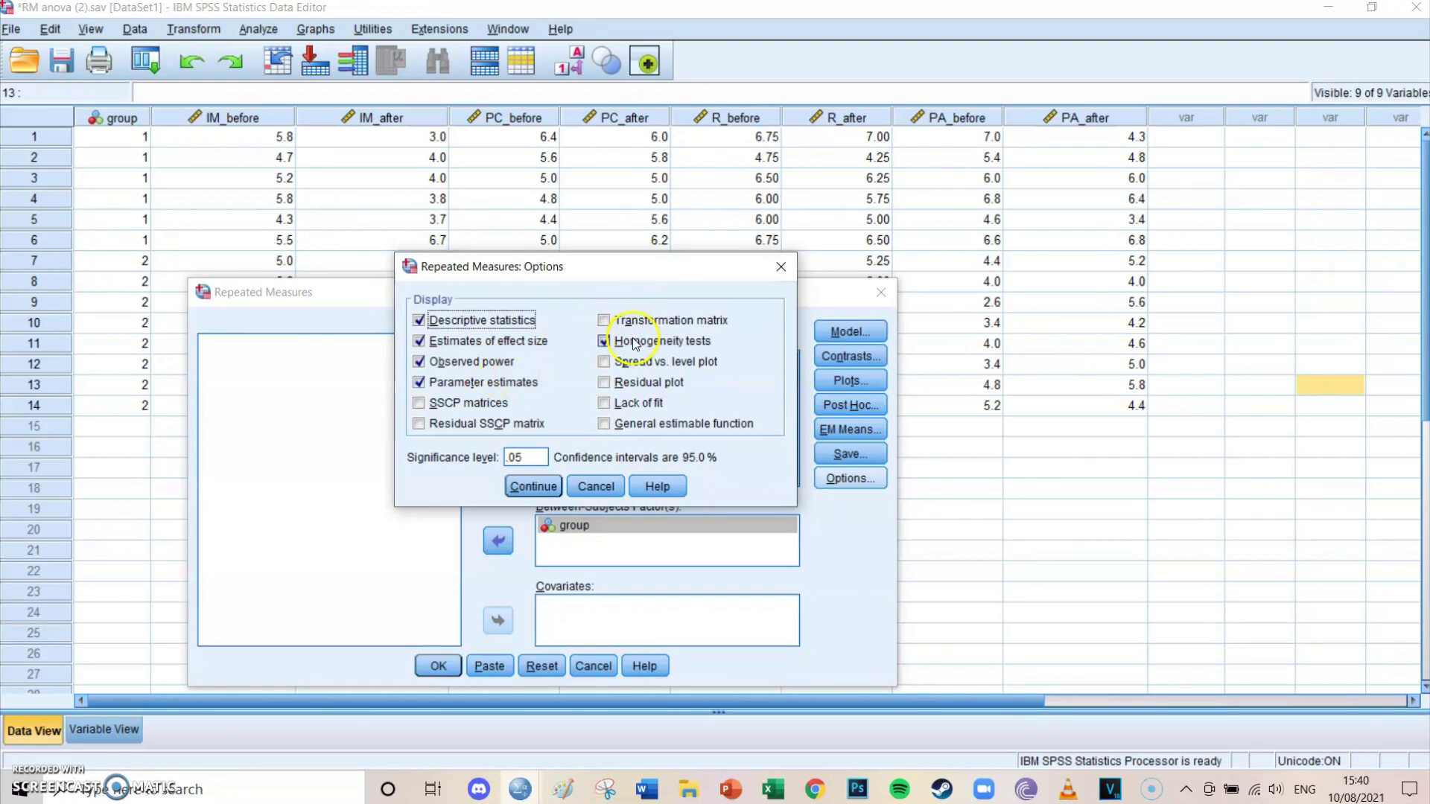
pyautogui.click(554, 483)
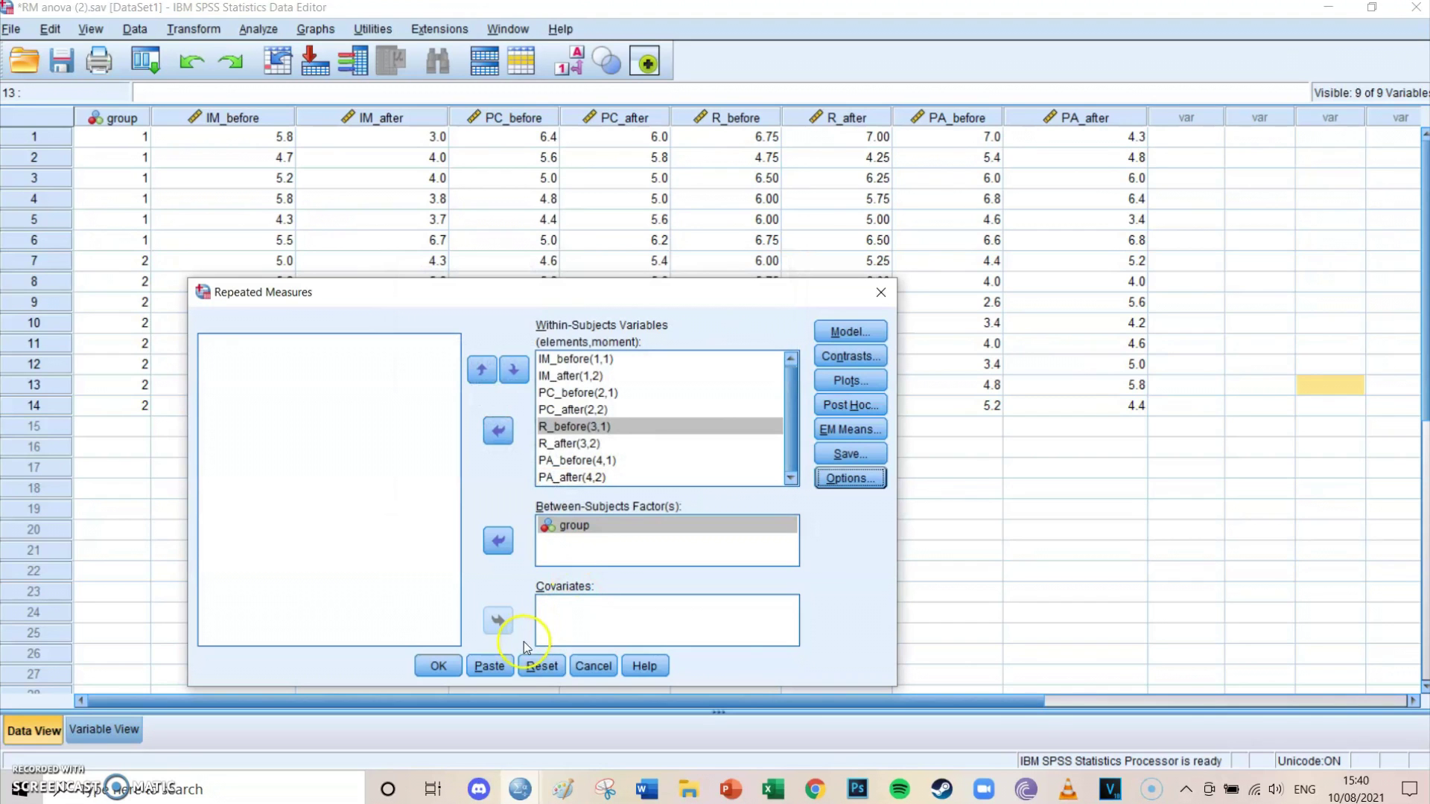
pyautogui.click(501, 667)
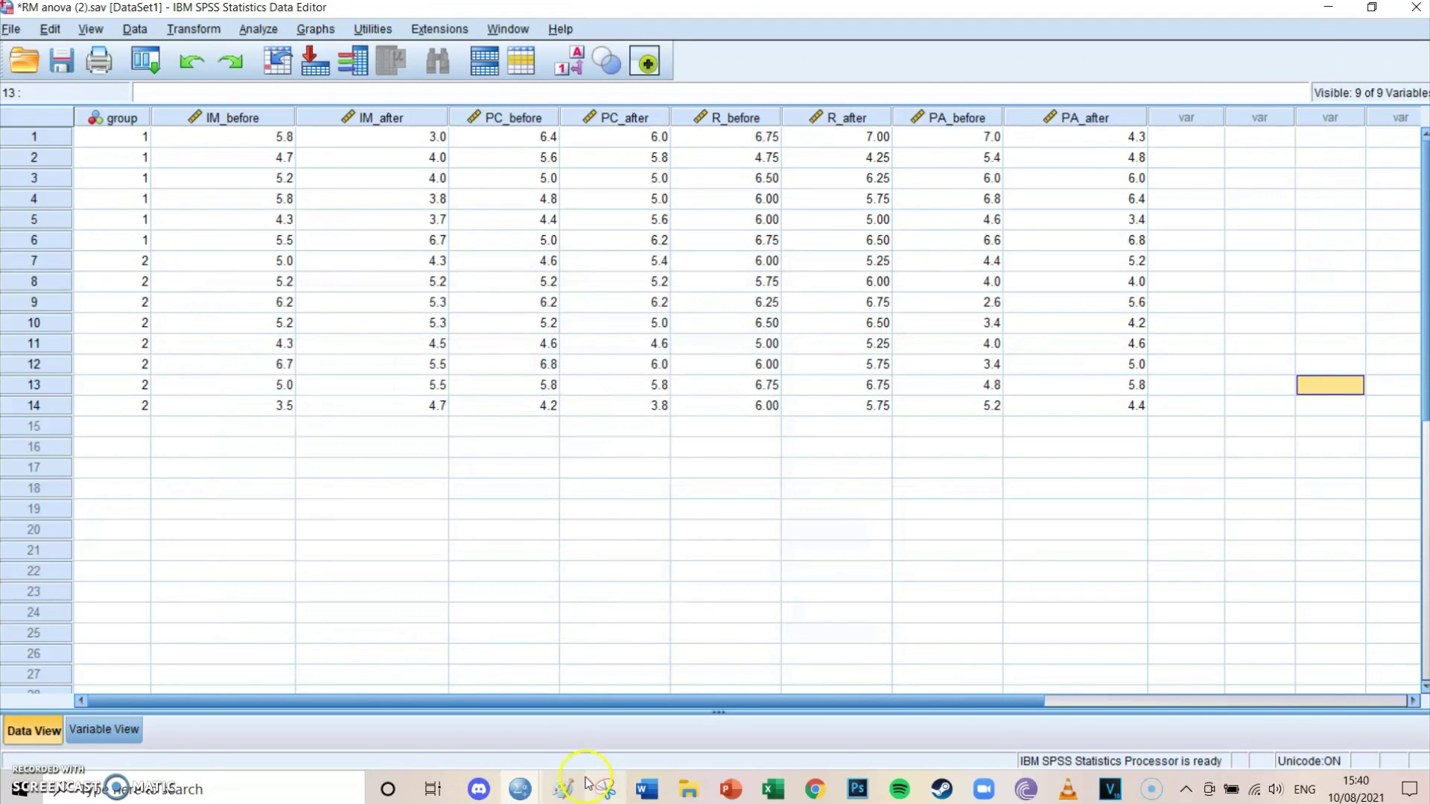
pyautogui.moveTo(541, 796)
pyautogui.click(668, 682)
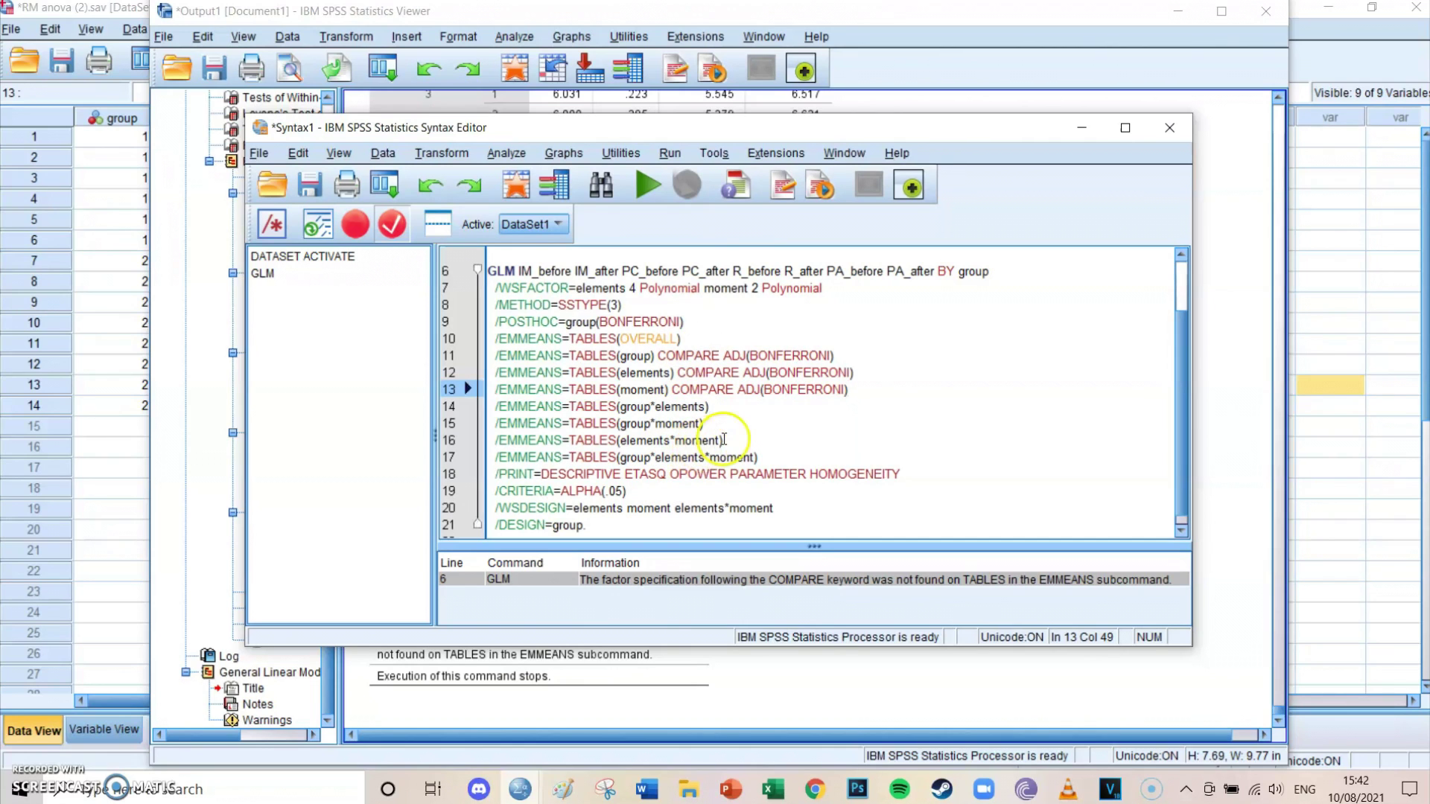
# - Insert two copies of the /EMMEANS=TABLES(moment) COMPARE ADJ(BONFERRONI) line directly below the original in the GLM syntax
pyautogui.click(854, 389)
pyautogui.moveTo(854, 389); pyautogui.dragTo(489, 391)
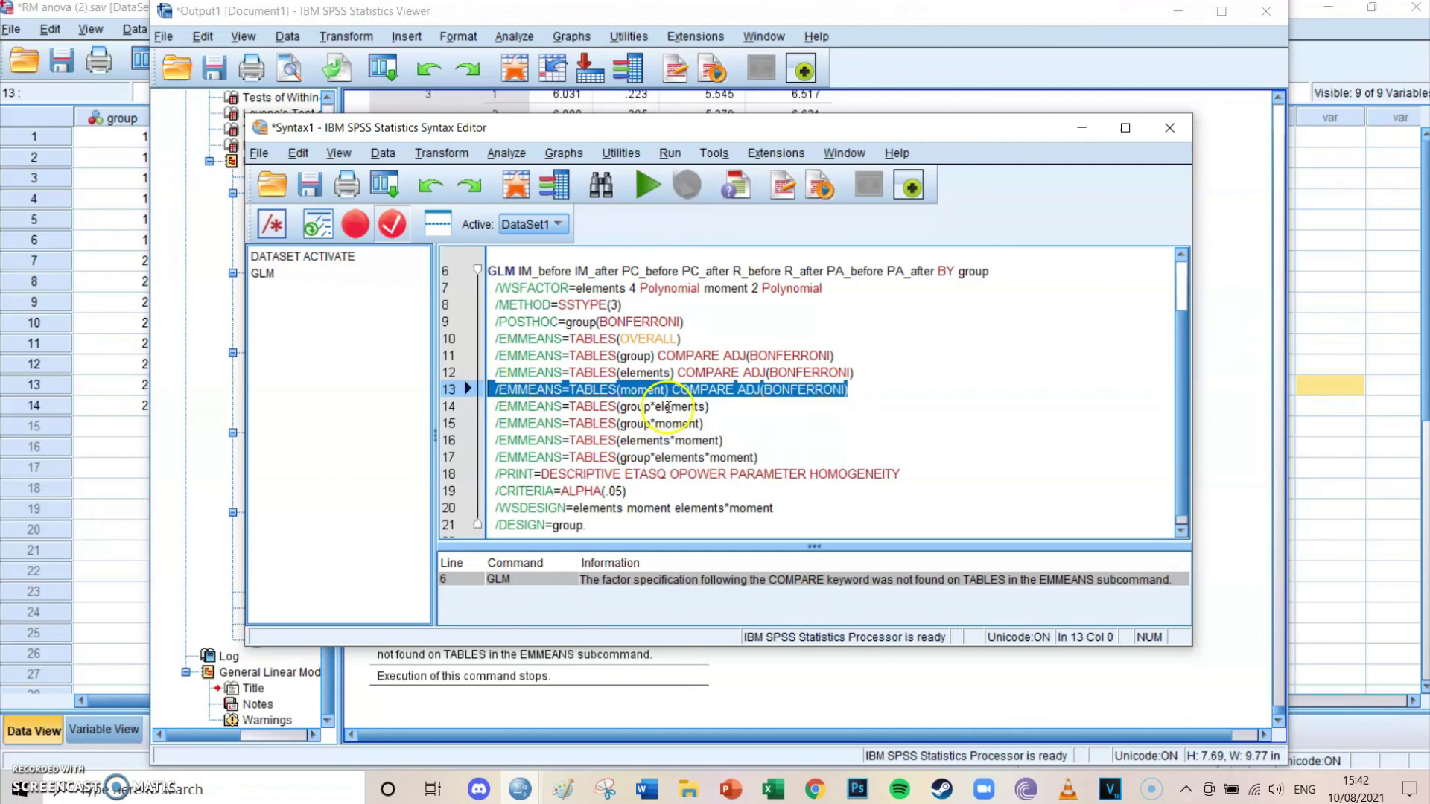
pyautogui.hotkey('ctrl', 'c')
pyautogui.press('End')
pyautogui.press('Return')
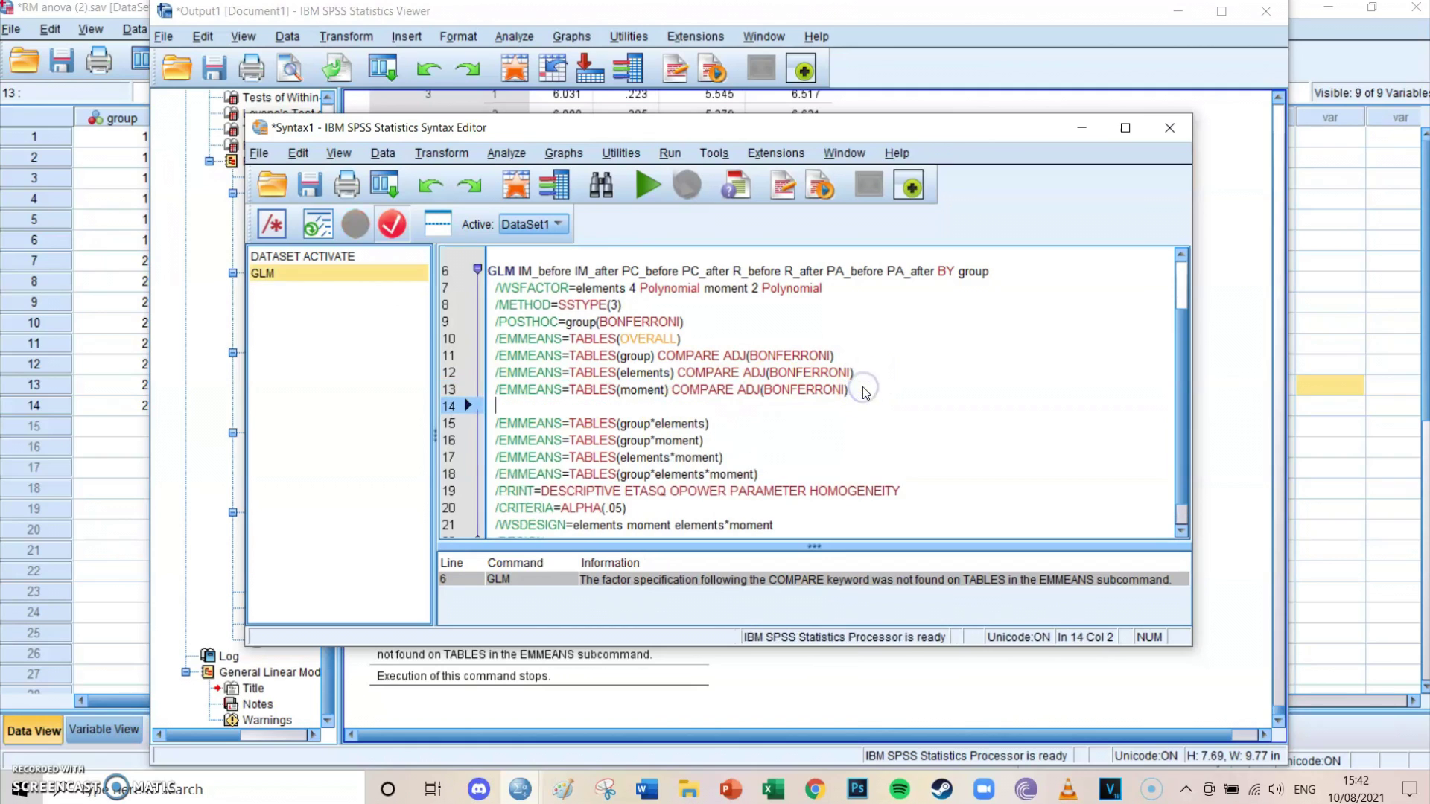
pyautogui.hotkey('ctrl', 'v')
pyautogui.press('Return')
pyautogui.hotkey('ctrl', 'v')
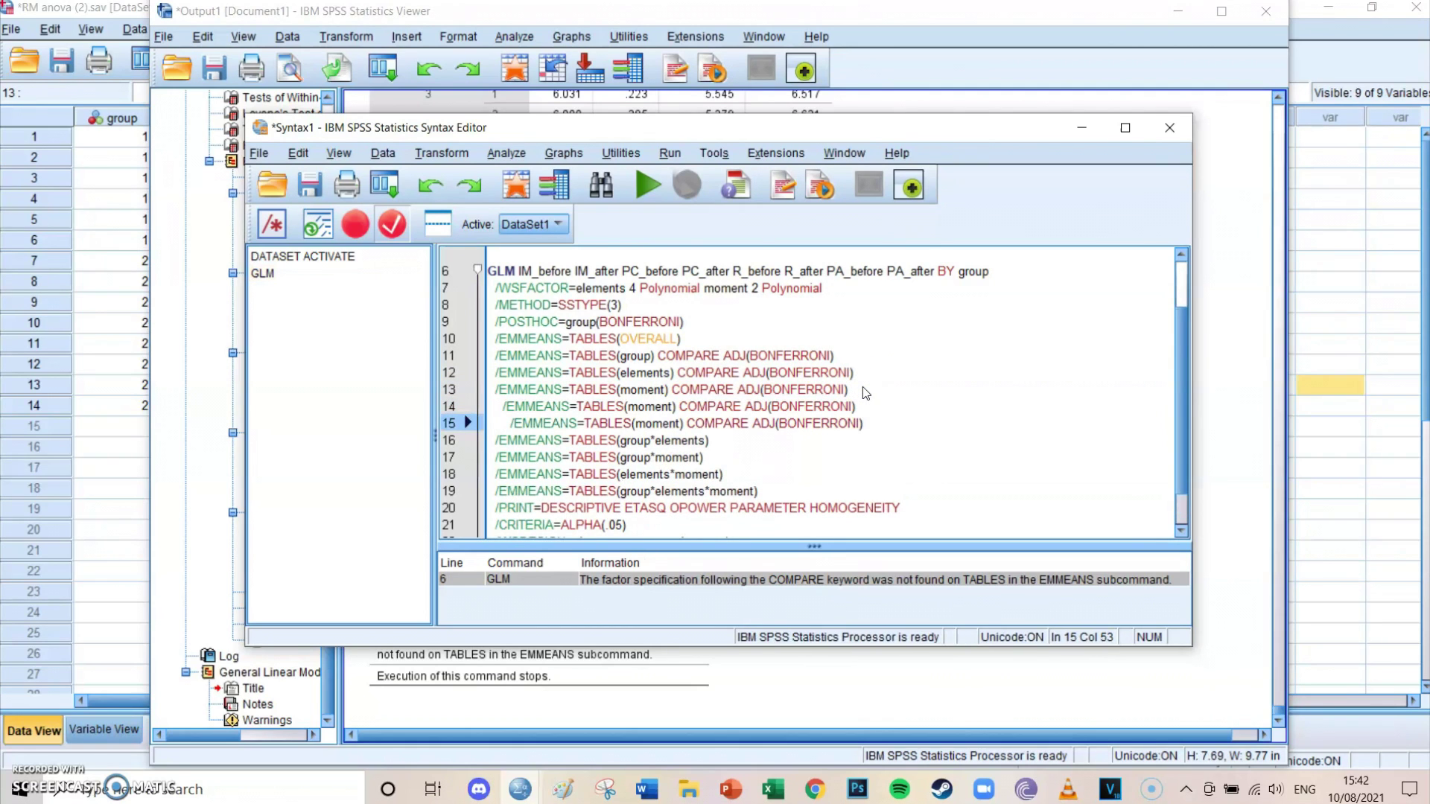
# - Extend the TABLES term in both copied EMMEANS lines to moment*elements*group
pyautogui.click(511, 429)
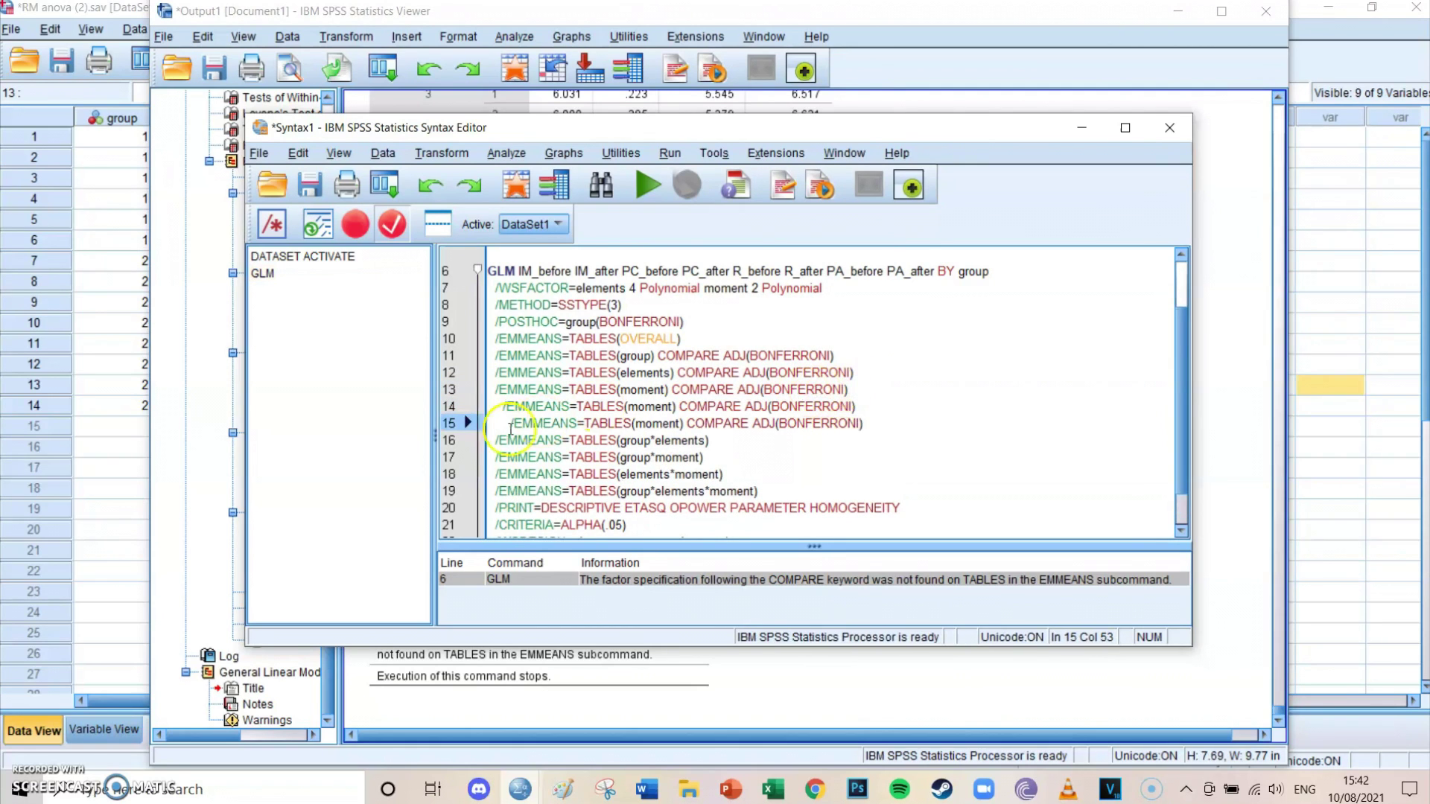
pyautogui.click(672, 406)
pyautogui.write('*')
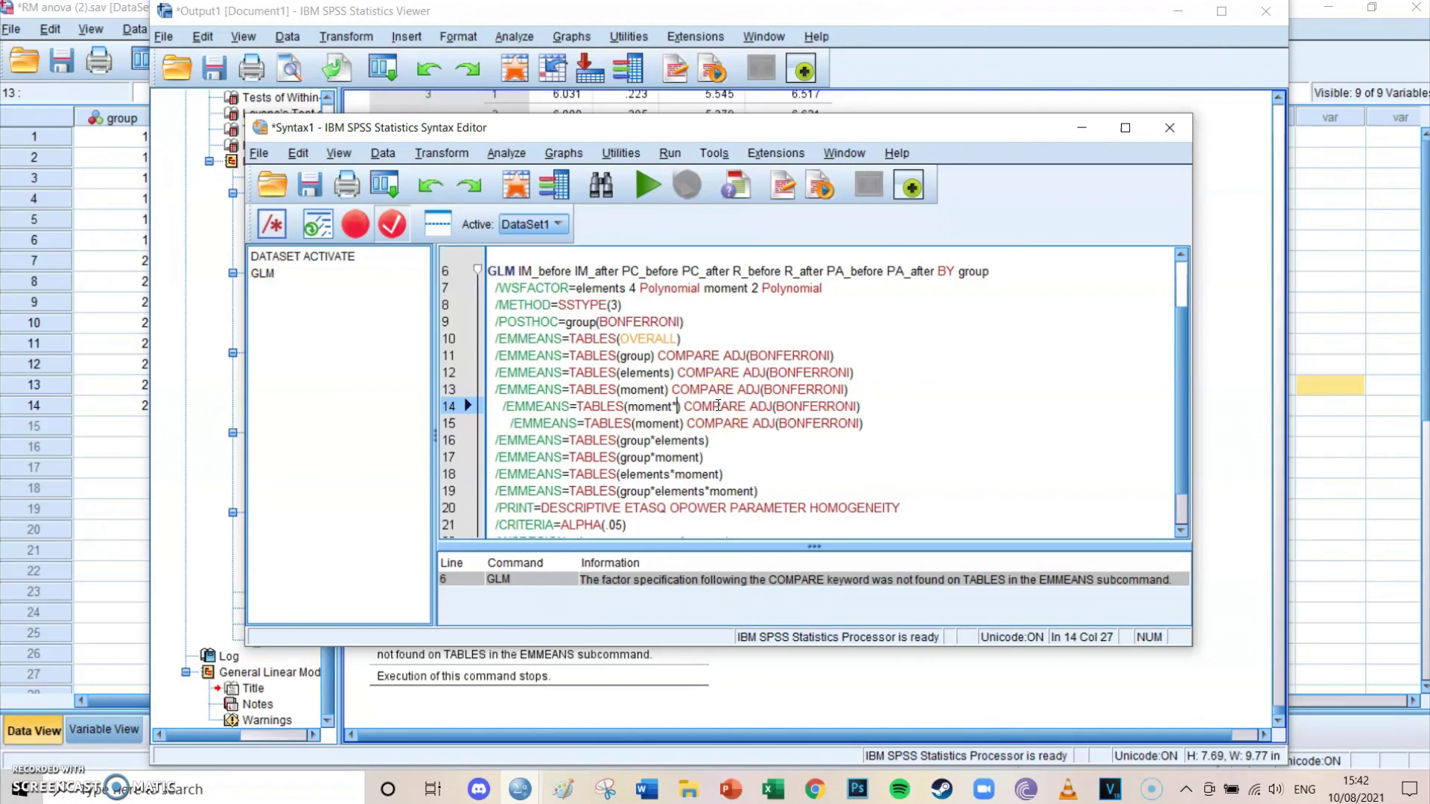
pyautogui.write('elements')
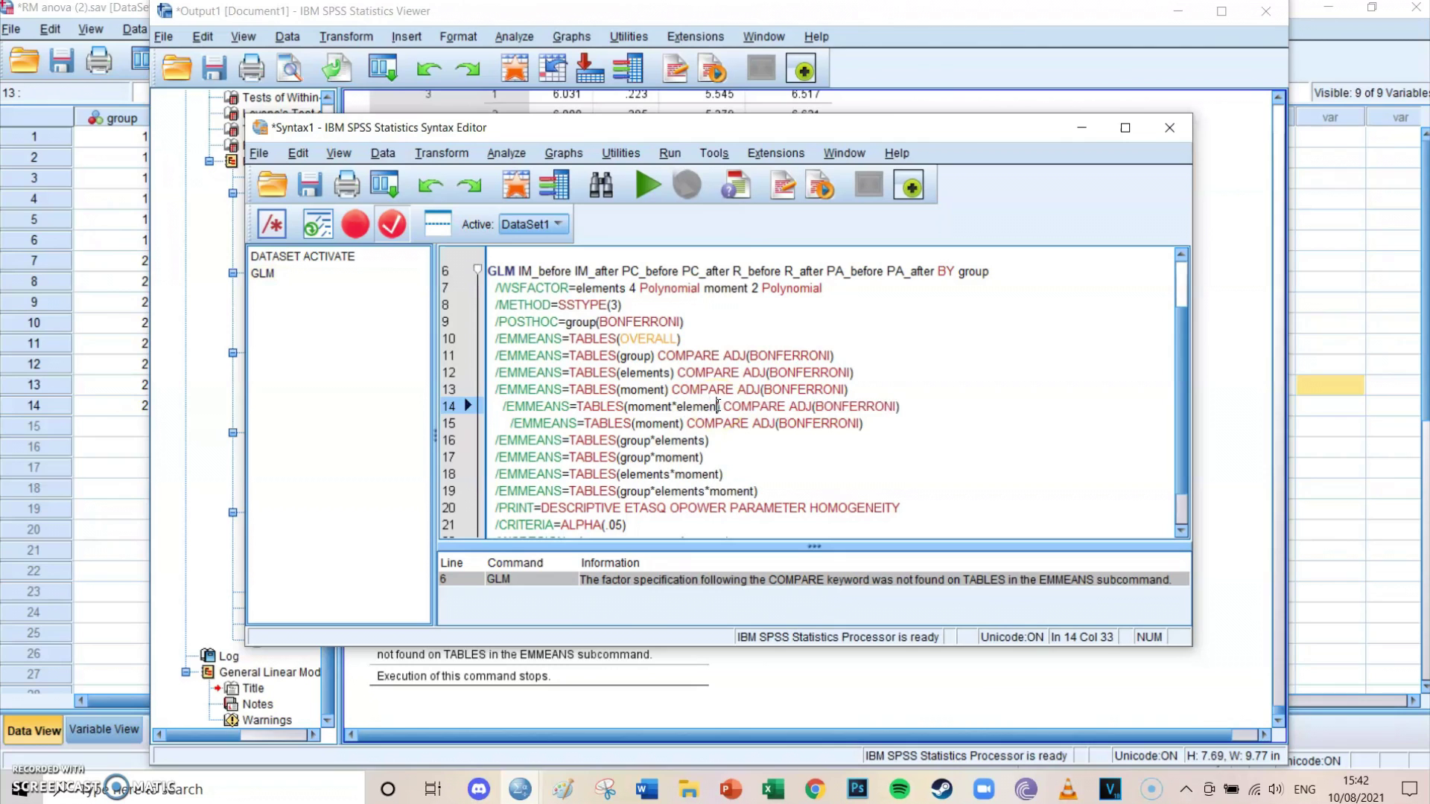
pyautogui.write('*')
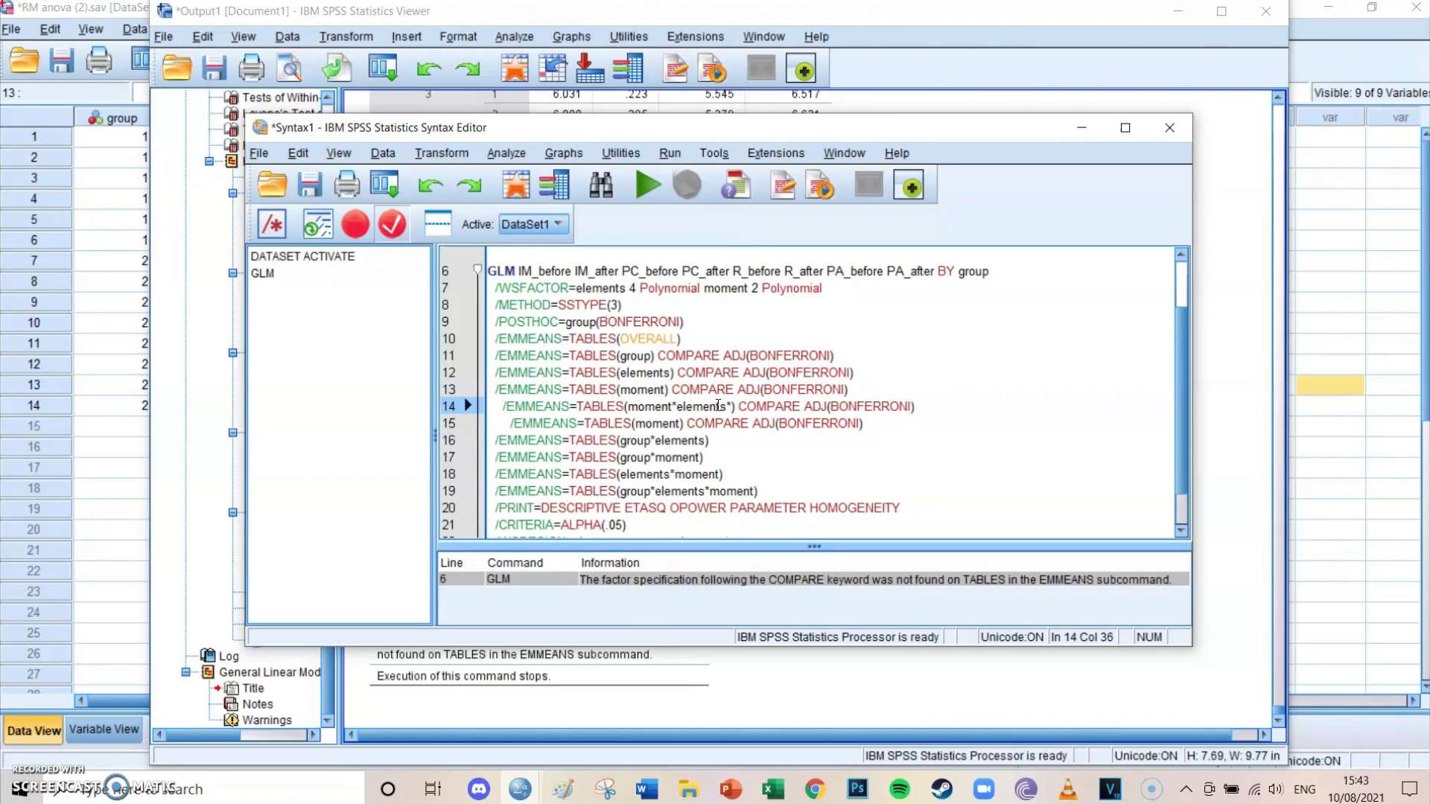
pyautogui.write('group')
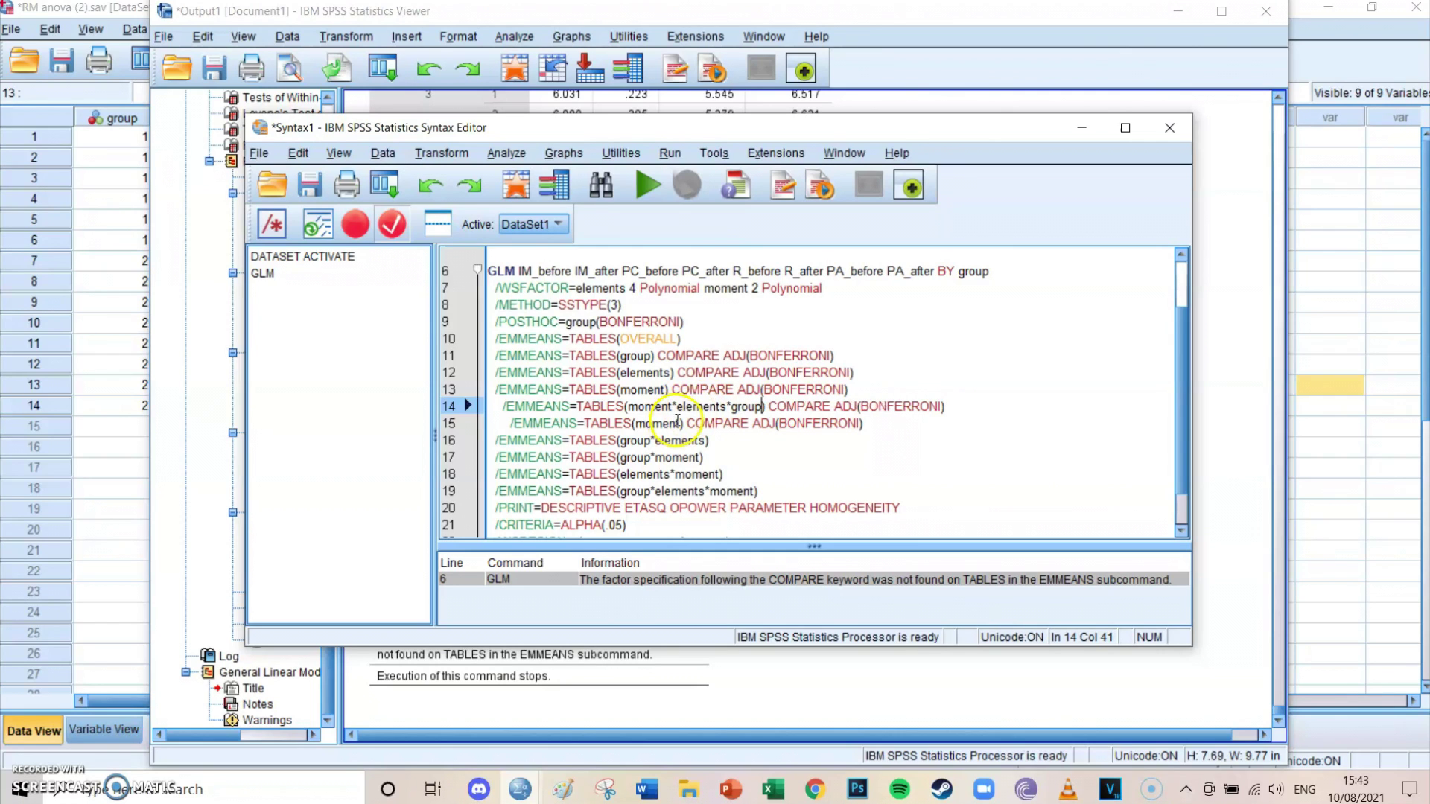
pyautogui.click(679, 423)
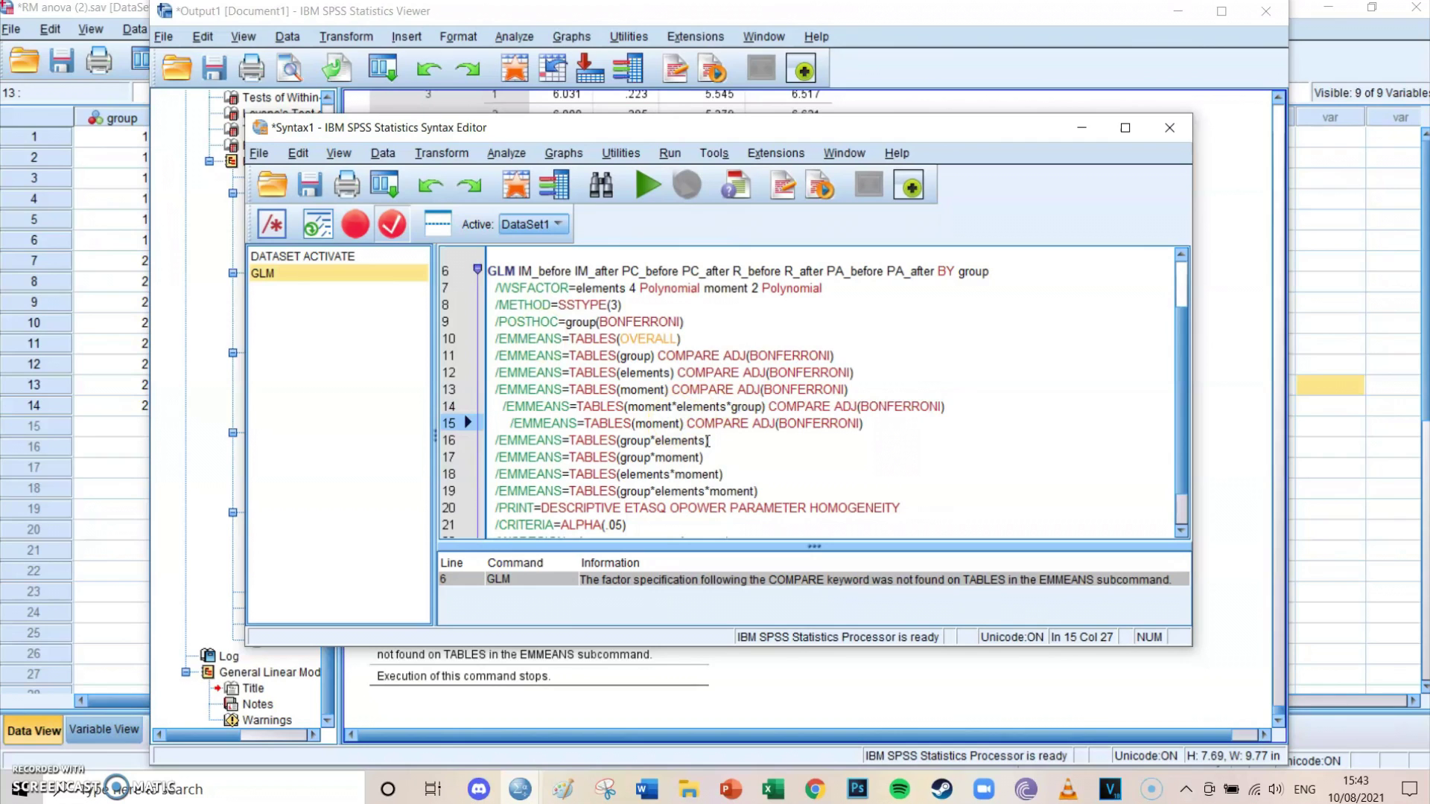
pyautogui.write('*eleme')
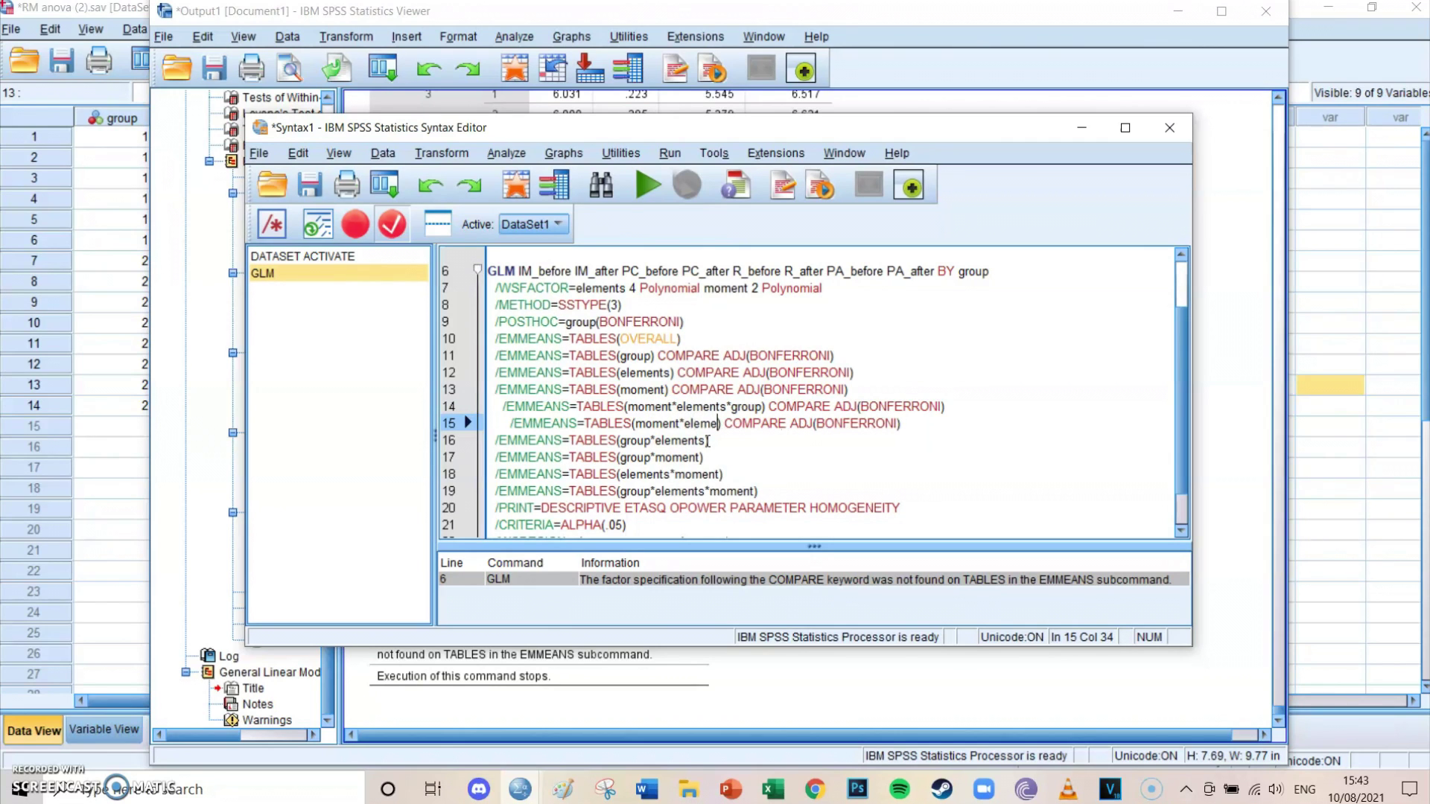
pyautogui.write('nts')
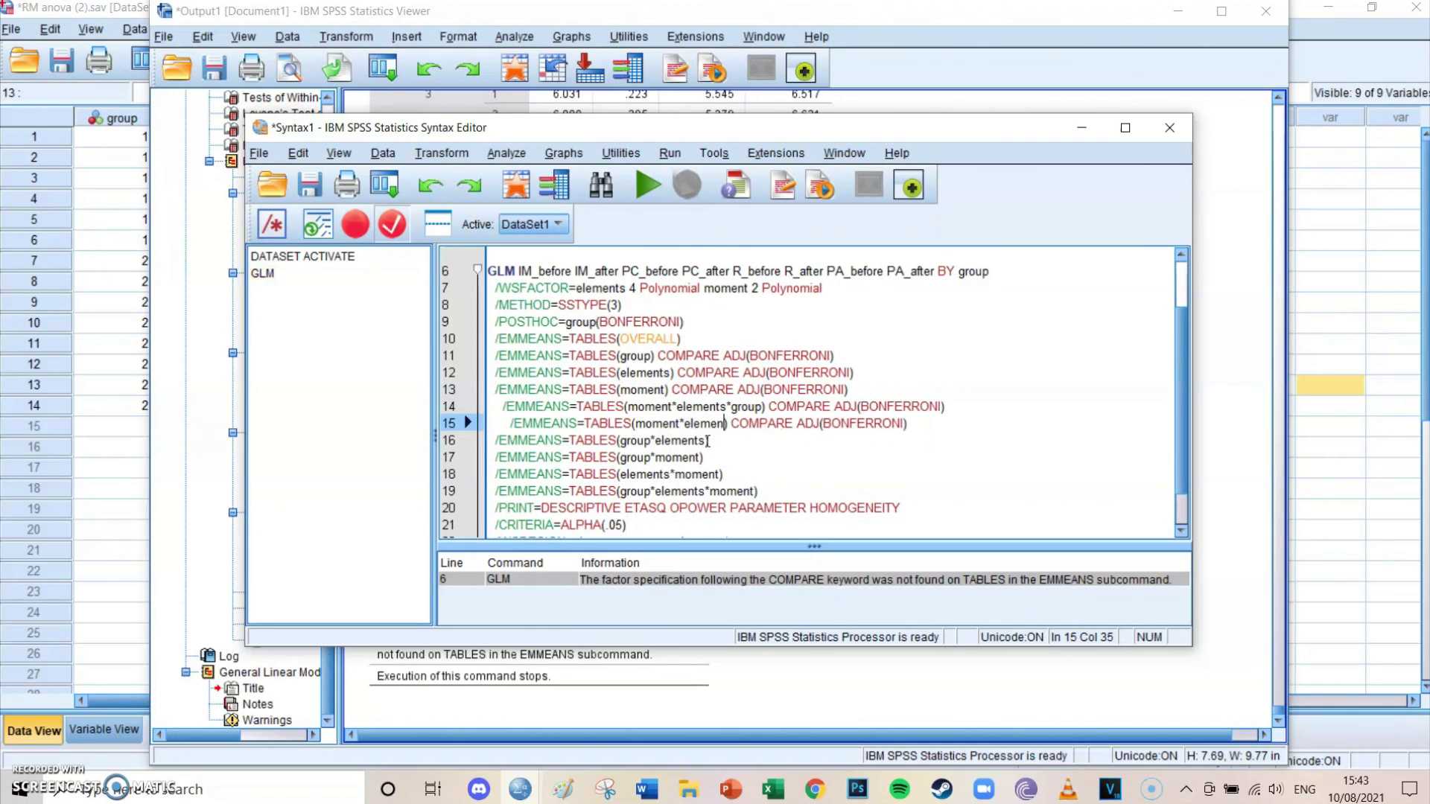
pyautogui.write('*group')
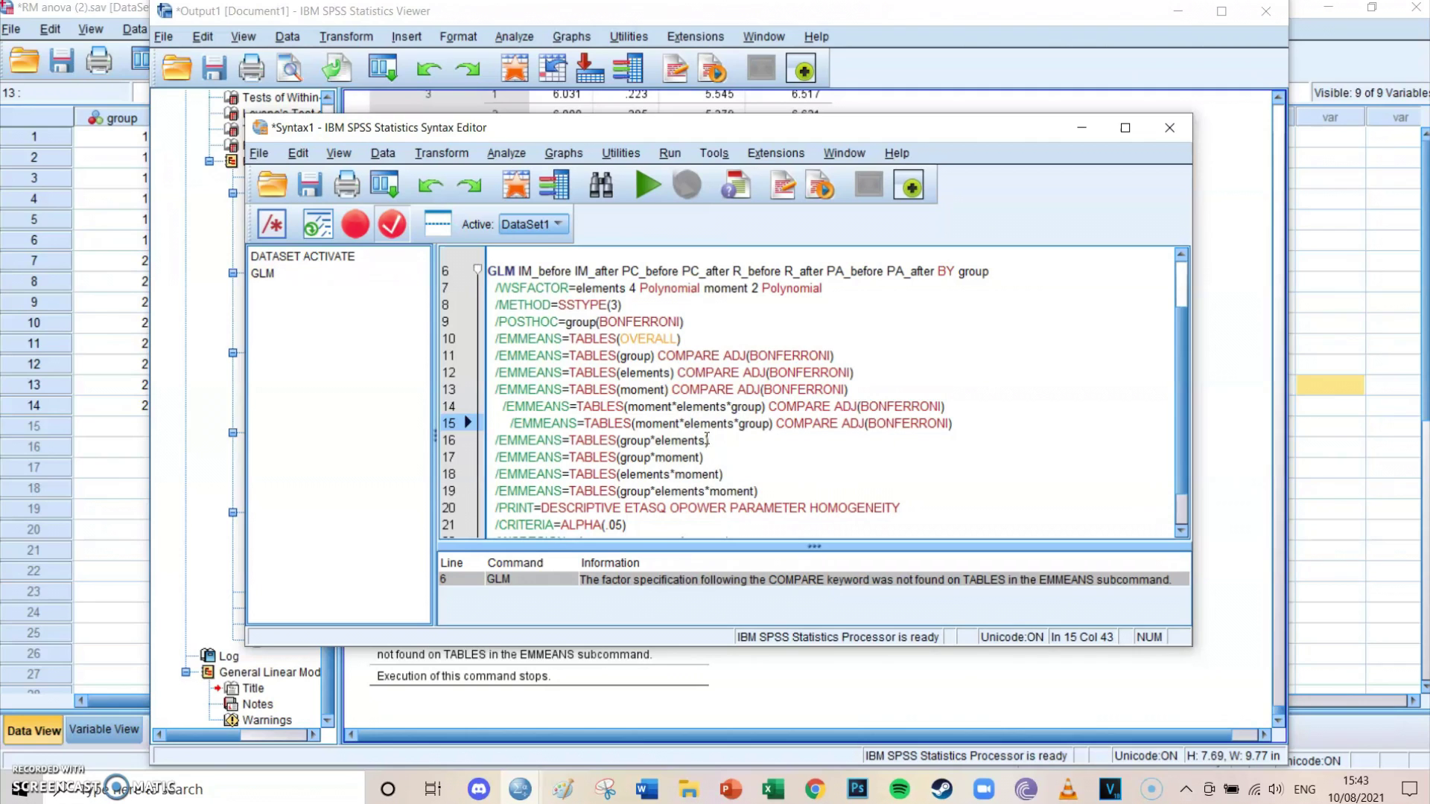
# - Specify COMPARE(group) in the first moment*elements*group line and COMPARE(moment) in the second
pyautogui.click(830, 407)
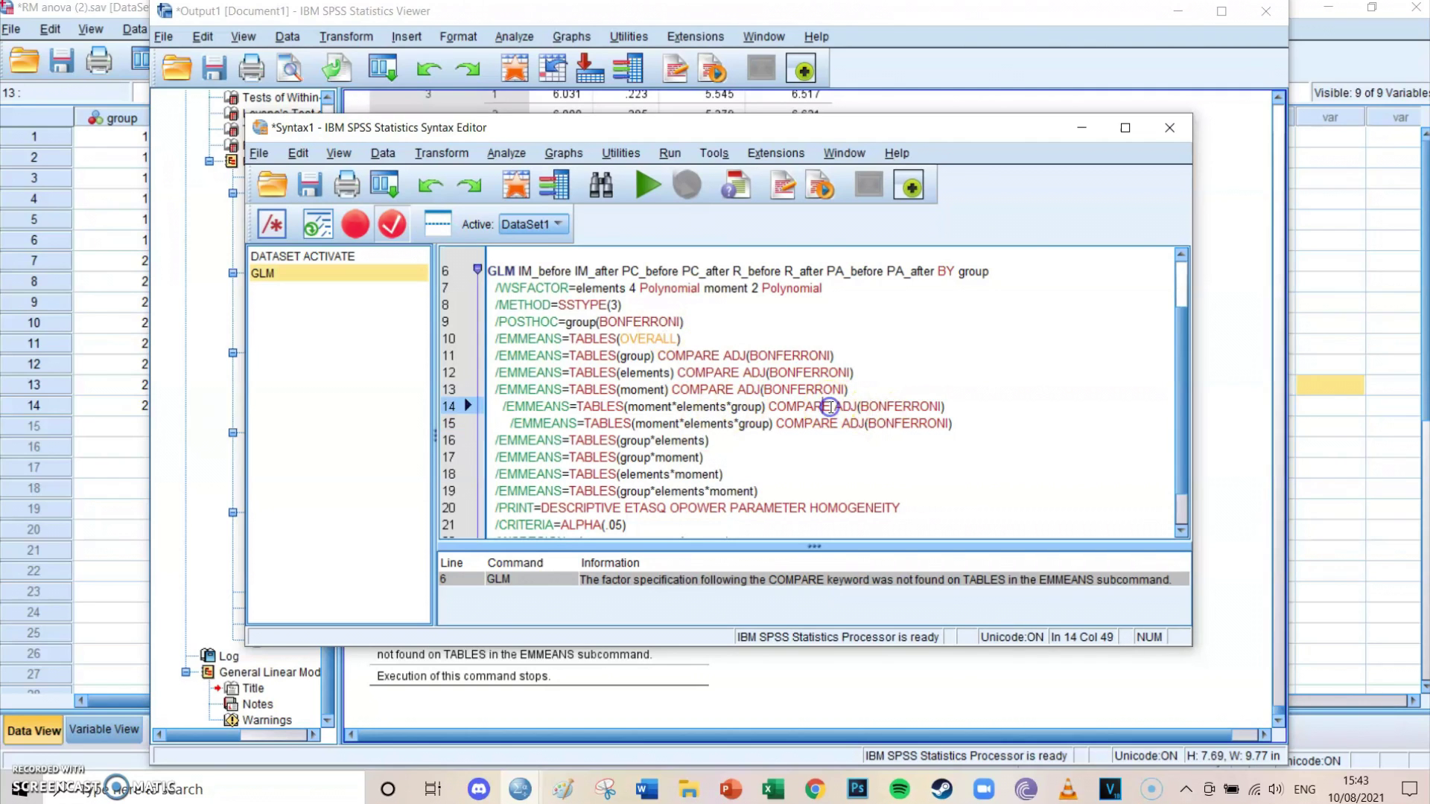
pyautogui.write('(group)')
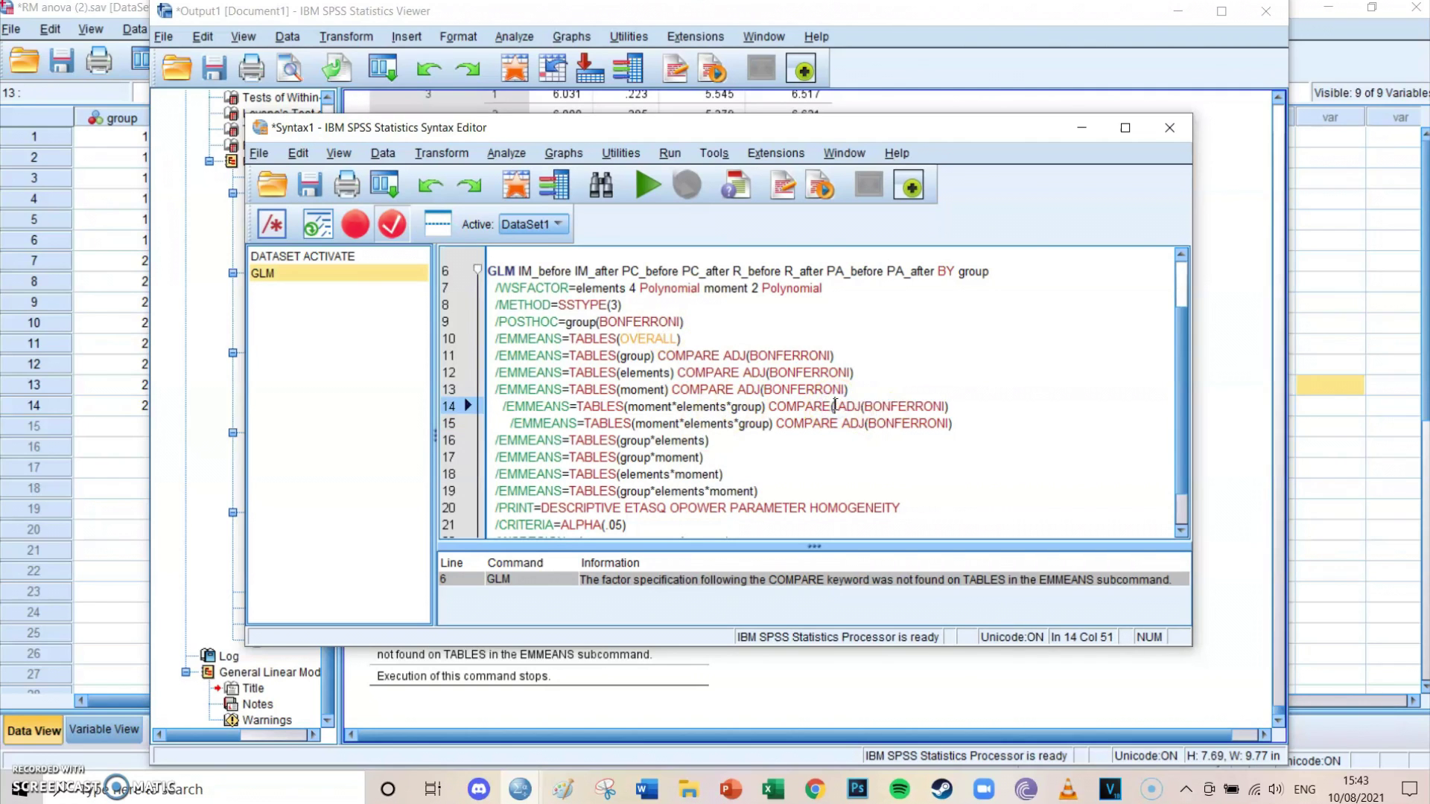
pyautogui.click(842, 424)
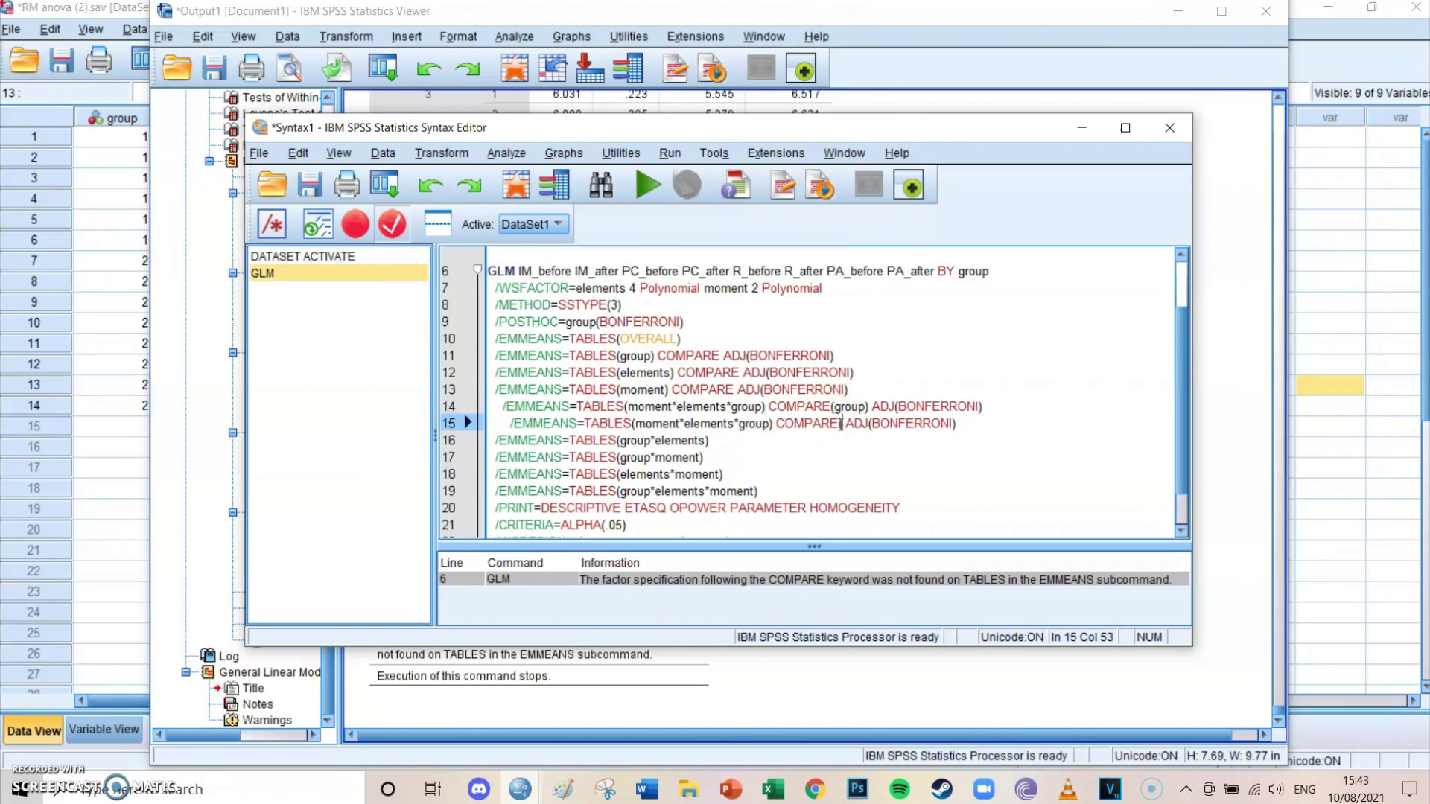
pyautogui.write('moment(')
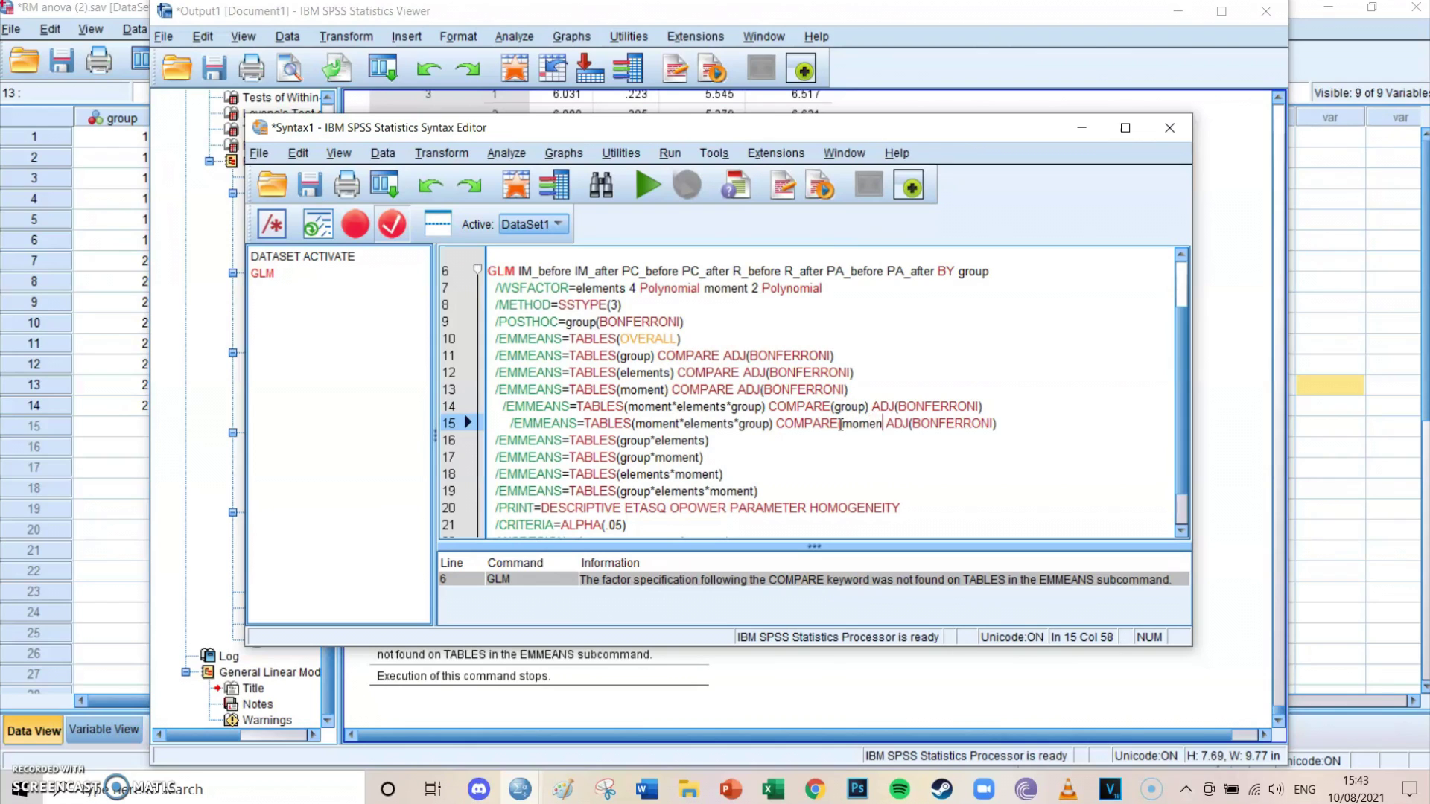
pyautogui.press('BackSpace')
pyautogui.write(')')
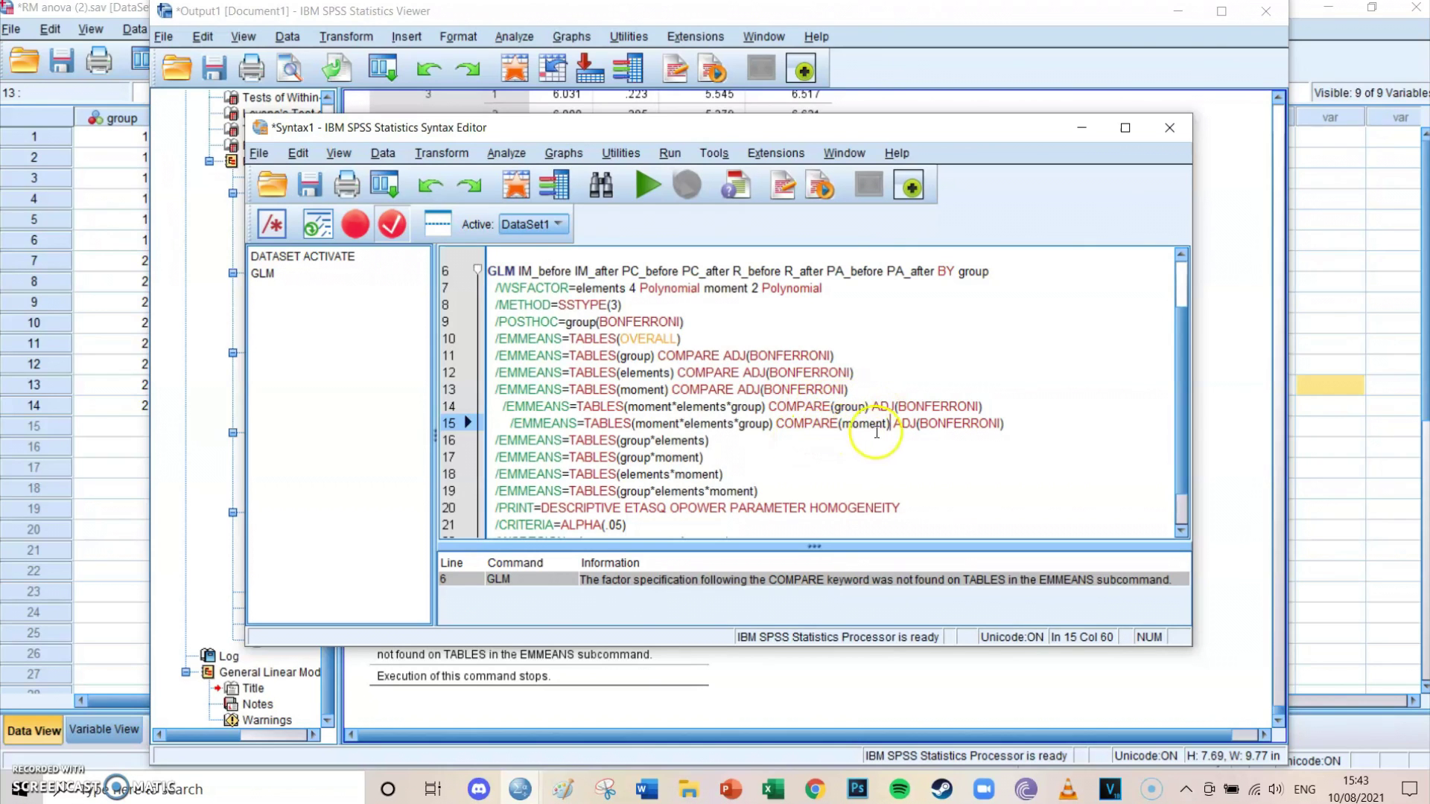
# - Run the entire GLM command, from the GLM line through /DESIGN=group
pyautogui.scroll(-1, 788, 426)
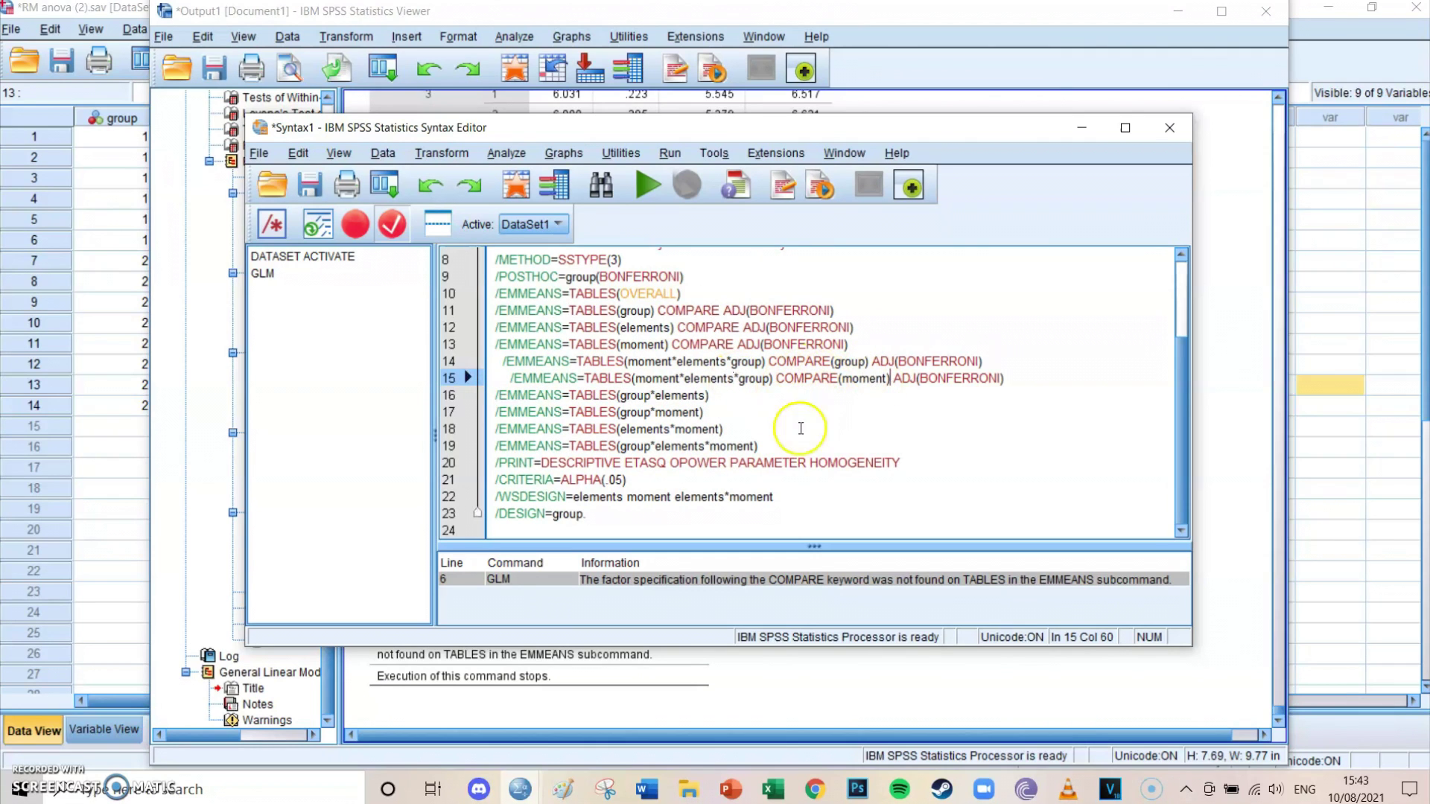
pyautogui.moveTo(612, 525); pyautogui.dragTo(480, 340)
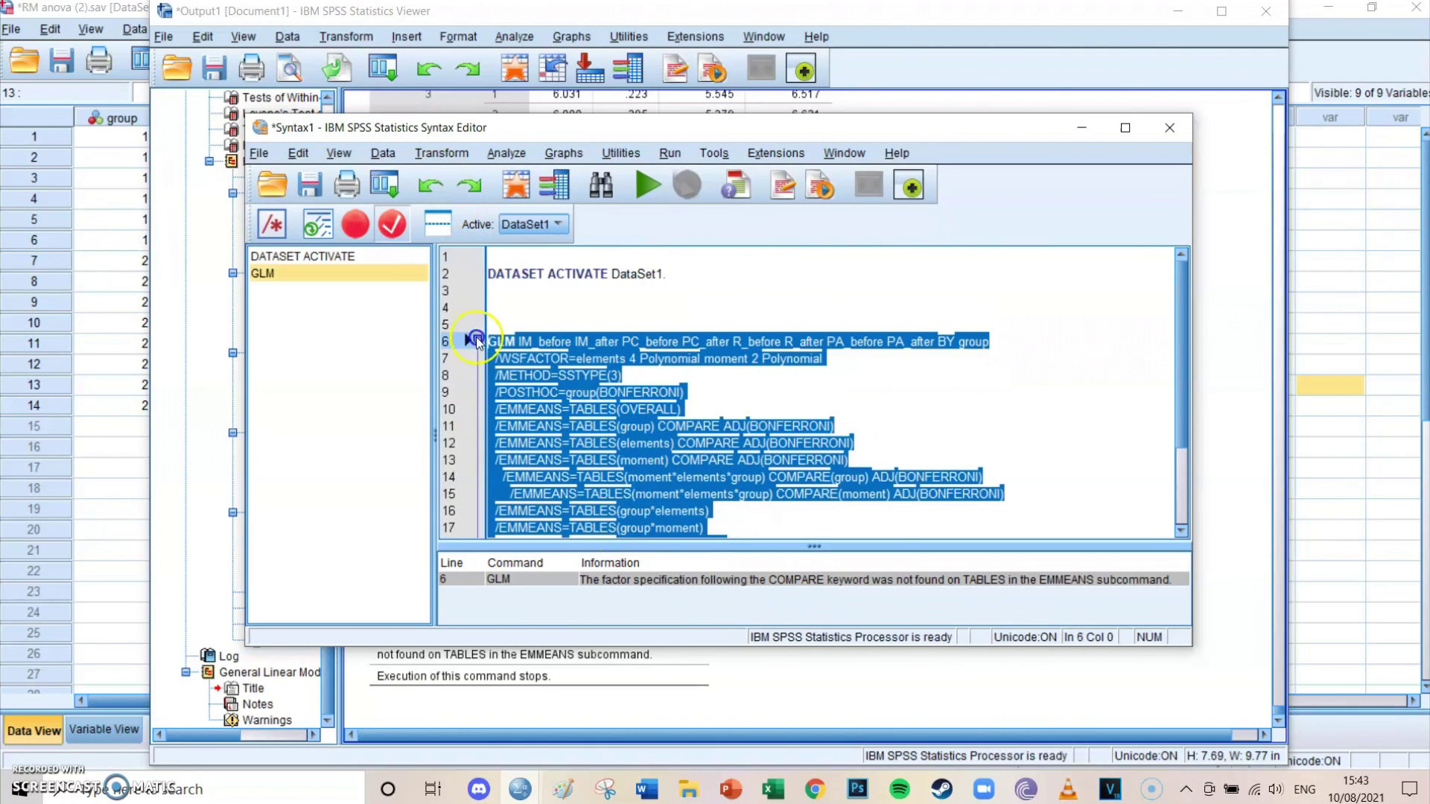
pyautogui.click(648, 186)
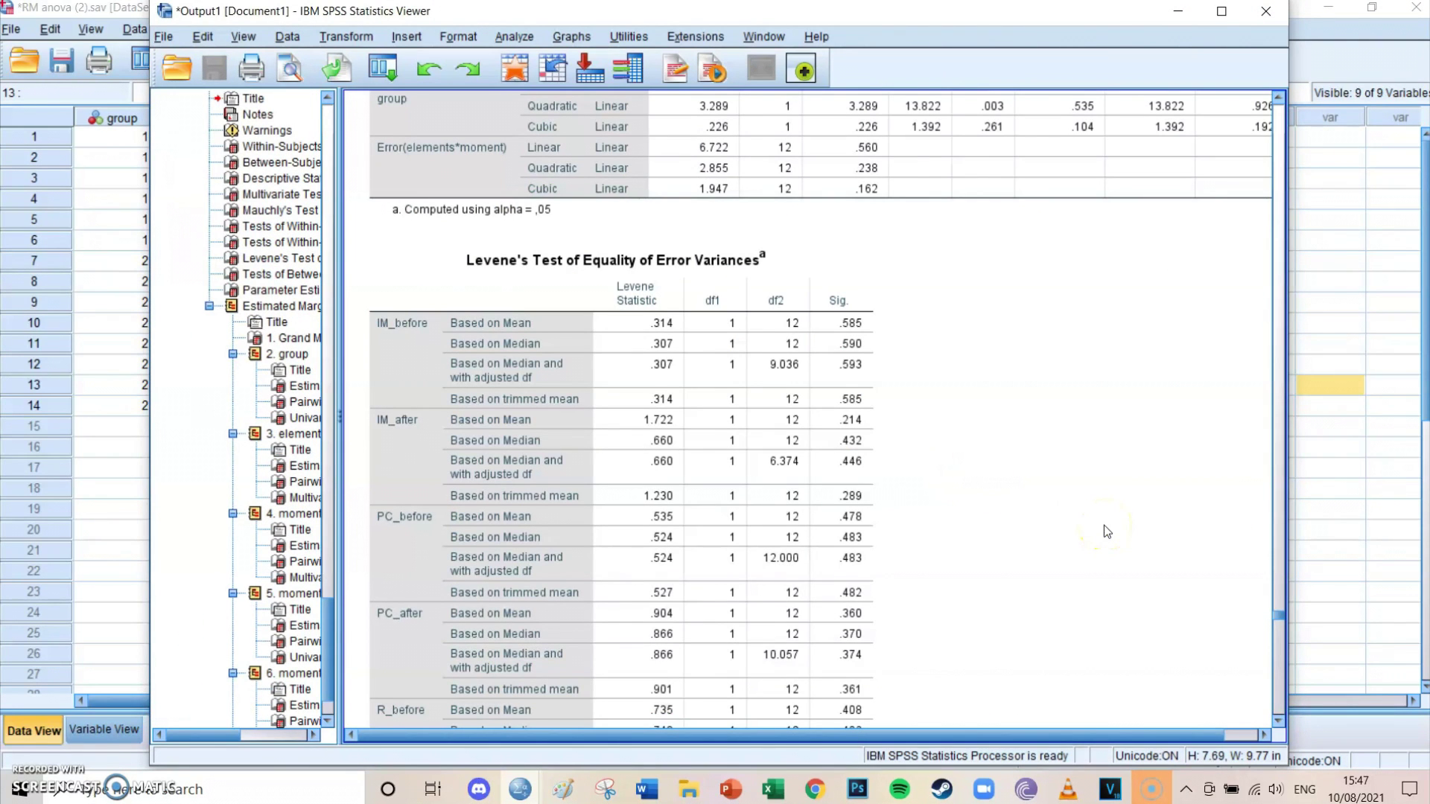
# - Examine the warnings and the within-subjects and between-subjects factor tables at the start of the General Linear Model output
pyautogui.scroll(15, 1104, 525)
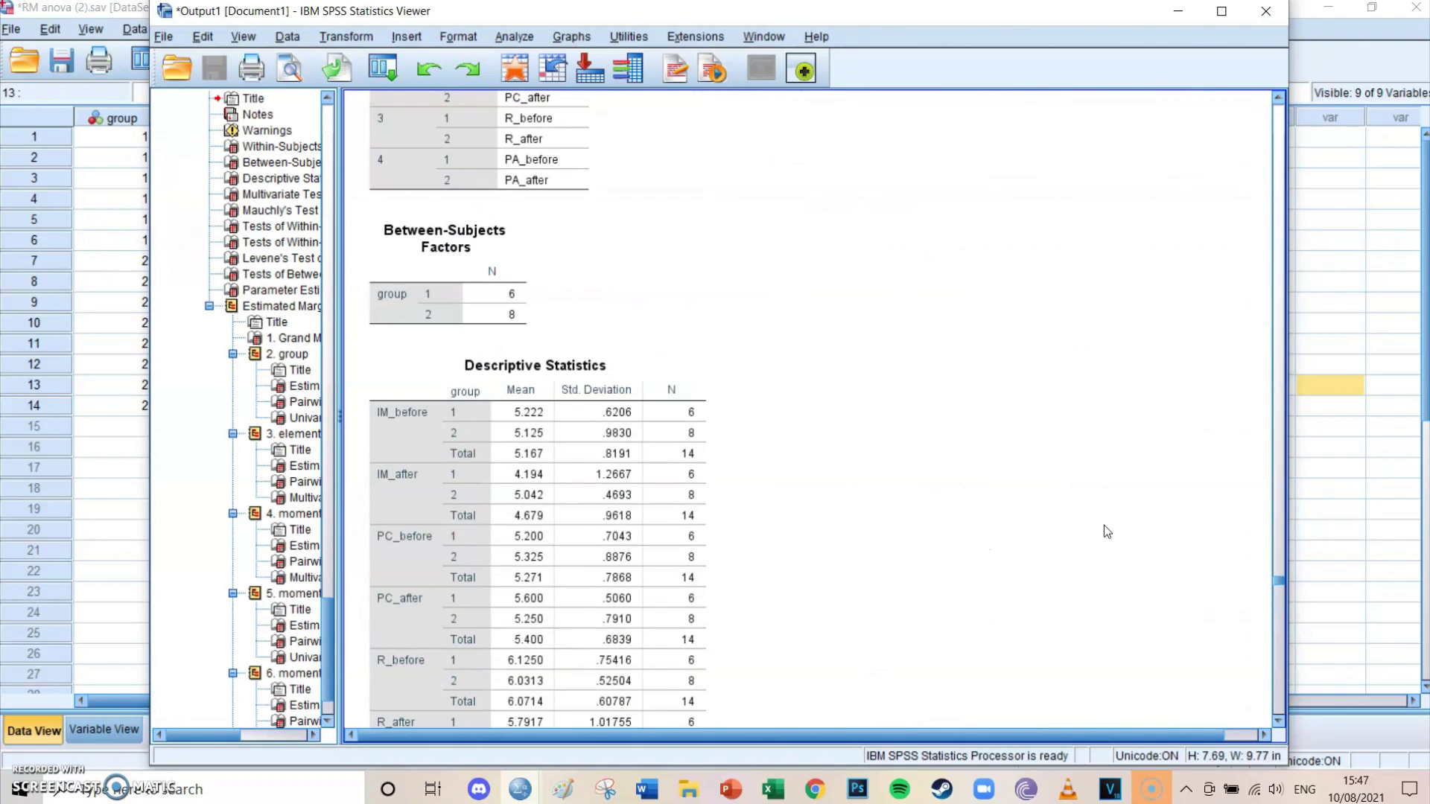
pyautogui.scroll(5, 1093, 369)
pyautogui.click(1093, 370)
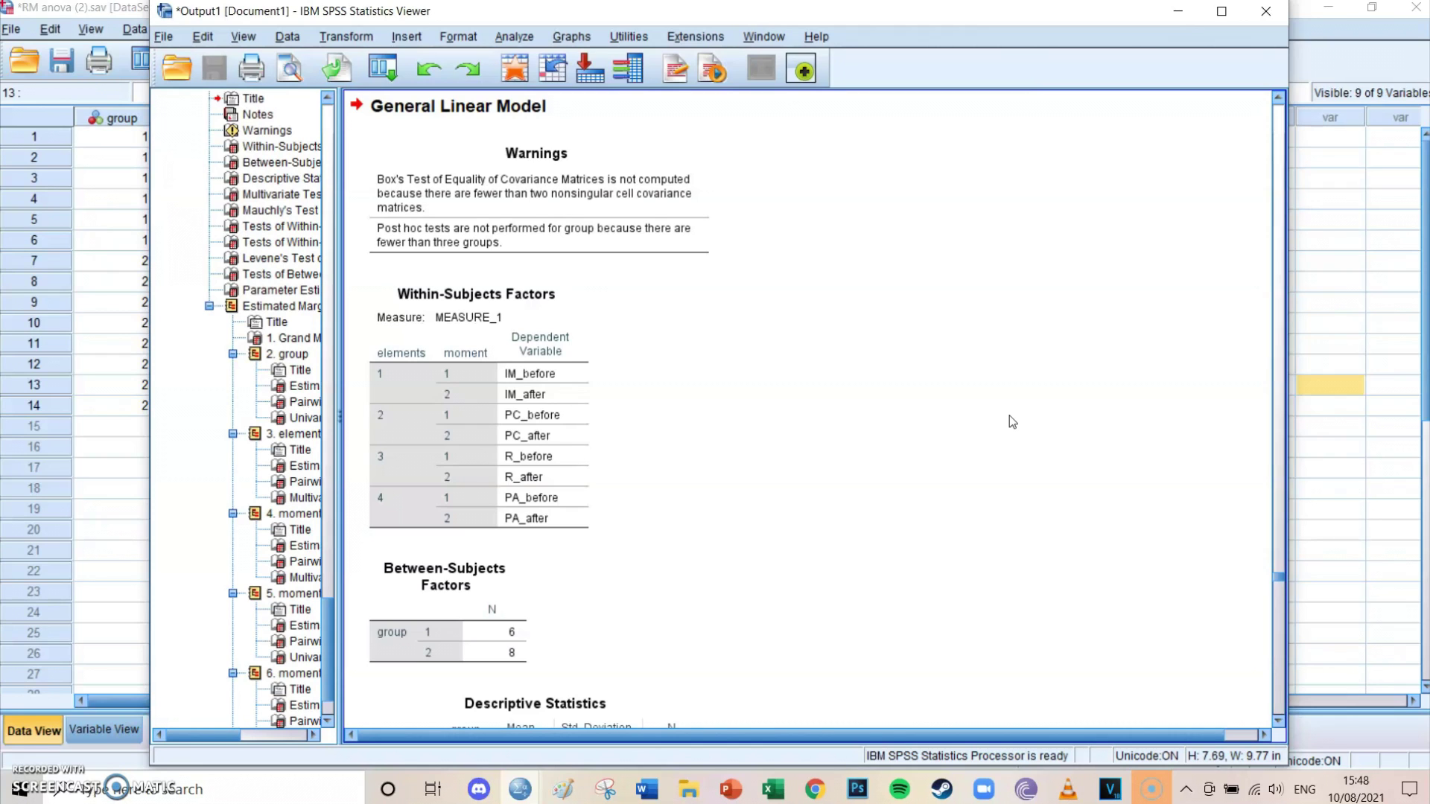
pyautogui.scroll(-3, 1008, 421)
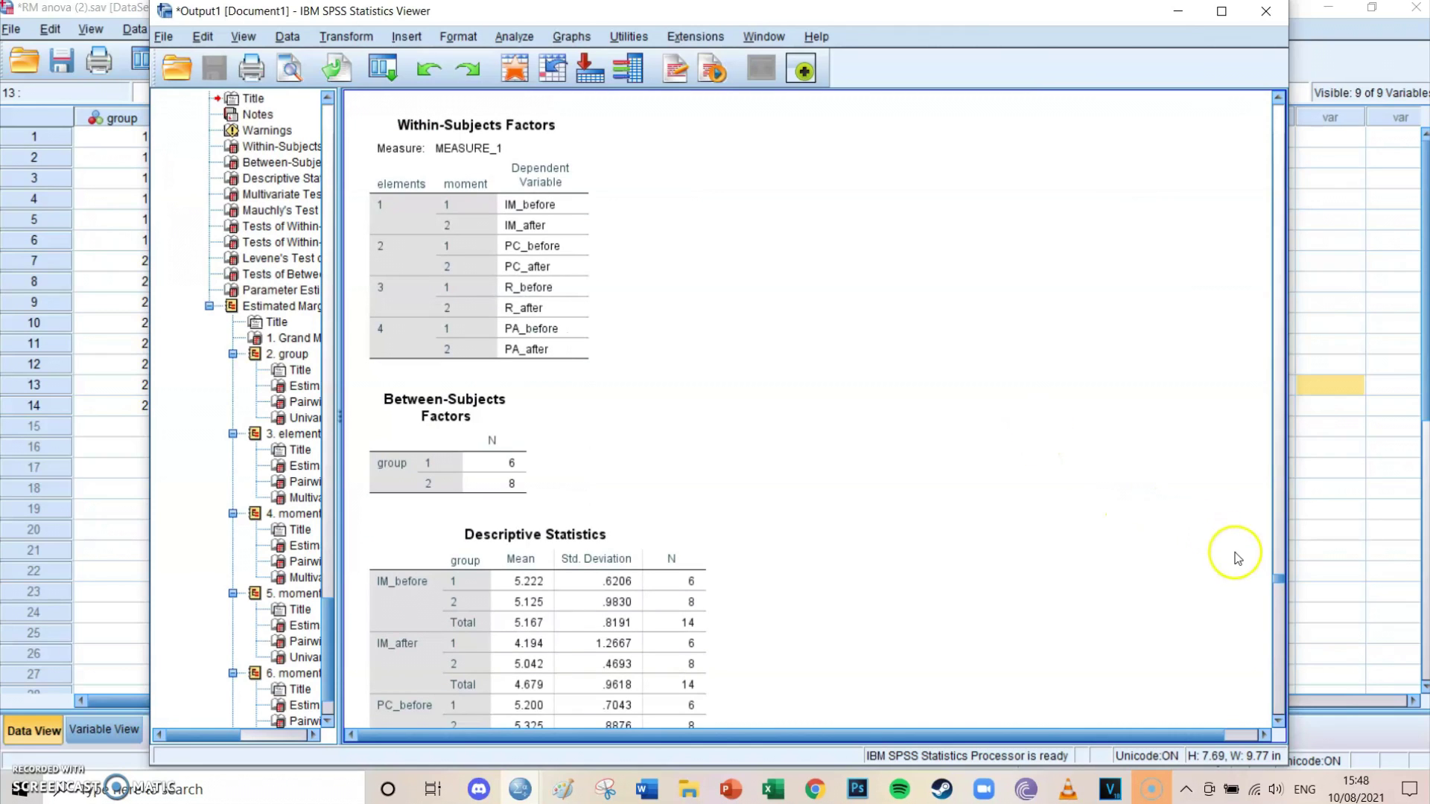
pyautogui.moveTo(1280, 577)
pyautogui.mouseDown()
pyautogui.moveTo(1281, 717)
pyautogui.moveTo(1270, 579)
pyautogui.mouseUp()
pyautogui.scroll(-1, 878, 375)
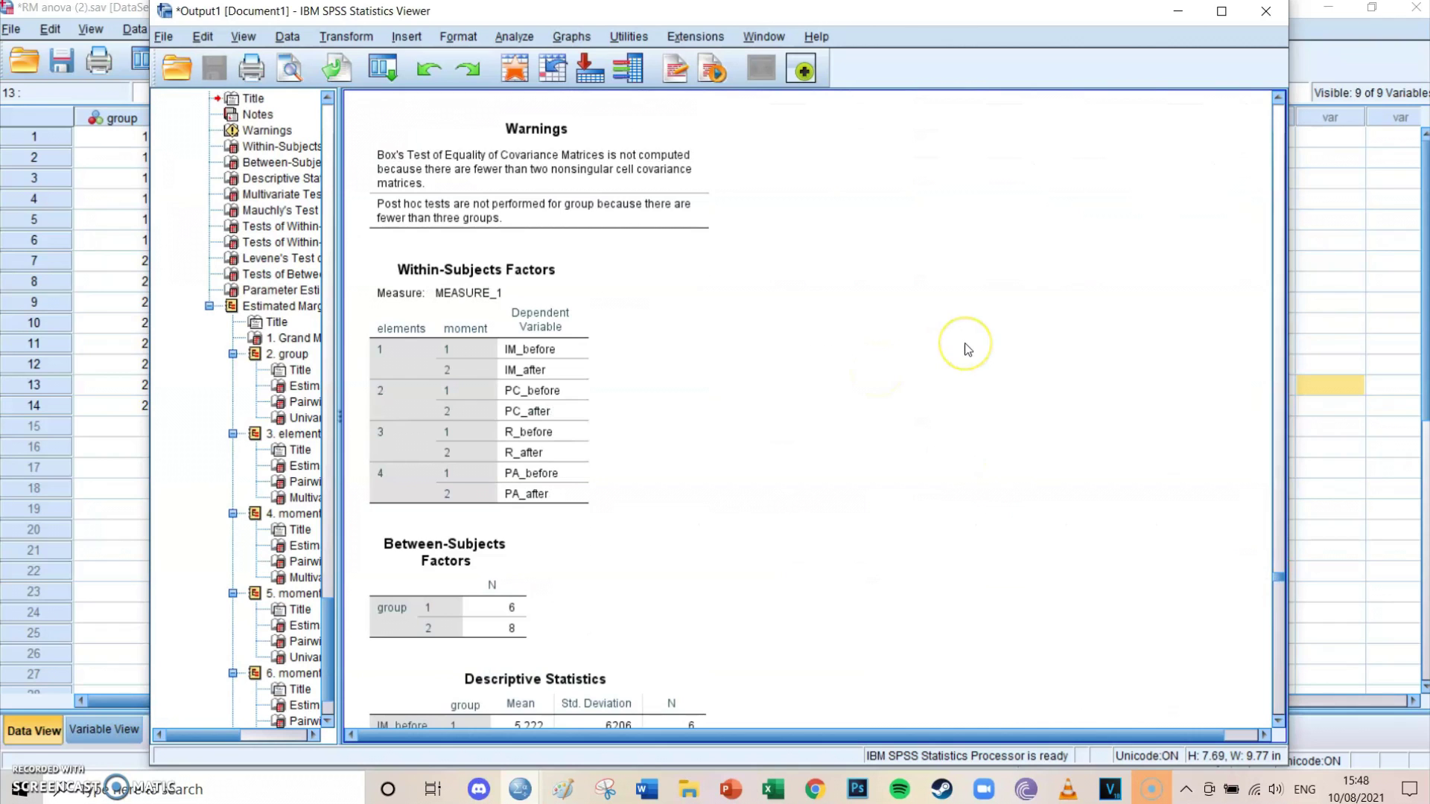
pyautogui.scroll(-1, 966, 348)
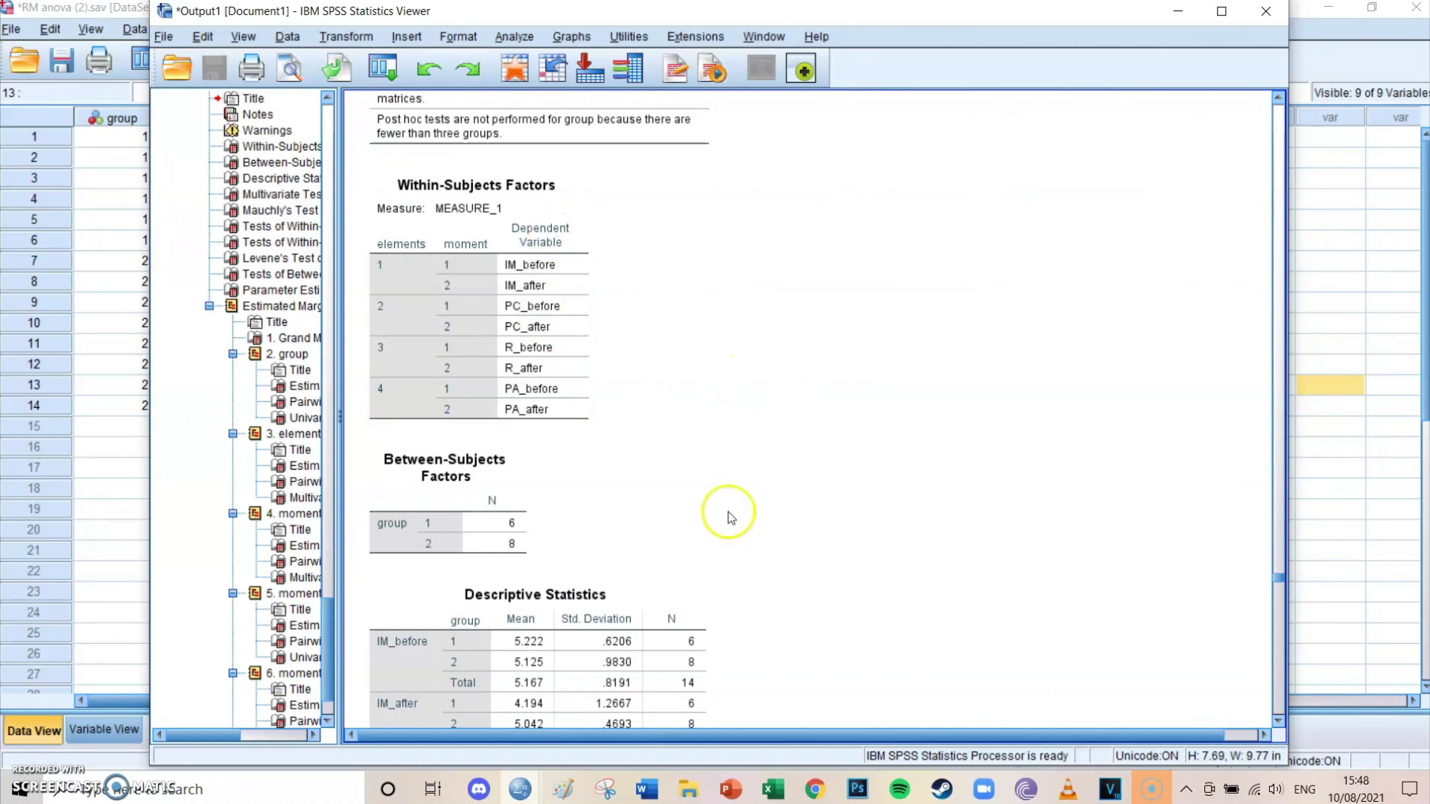
# - Review the Descriptive Statistics, Multivariate Tests and Mauchly's Test of Sphericity tables in the output
pyautogui.scroll(-3, 745, 534)
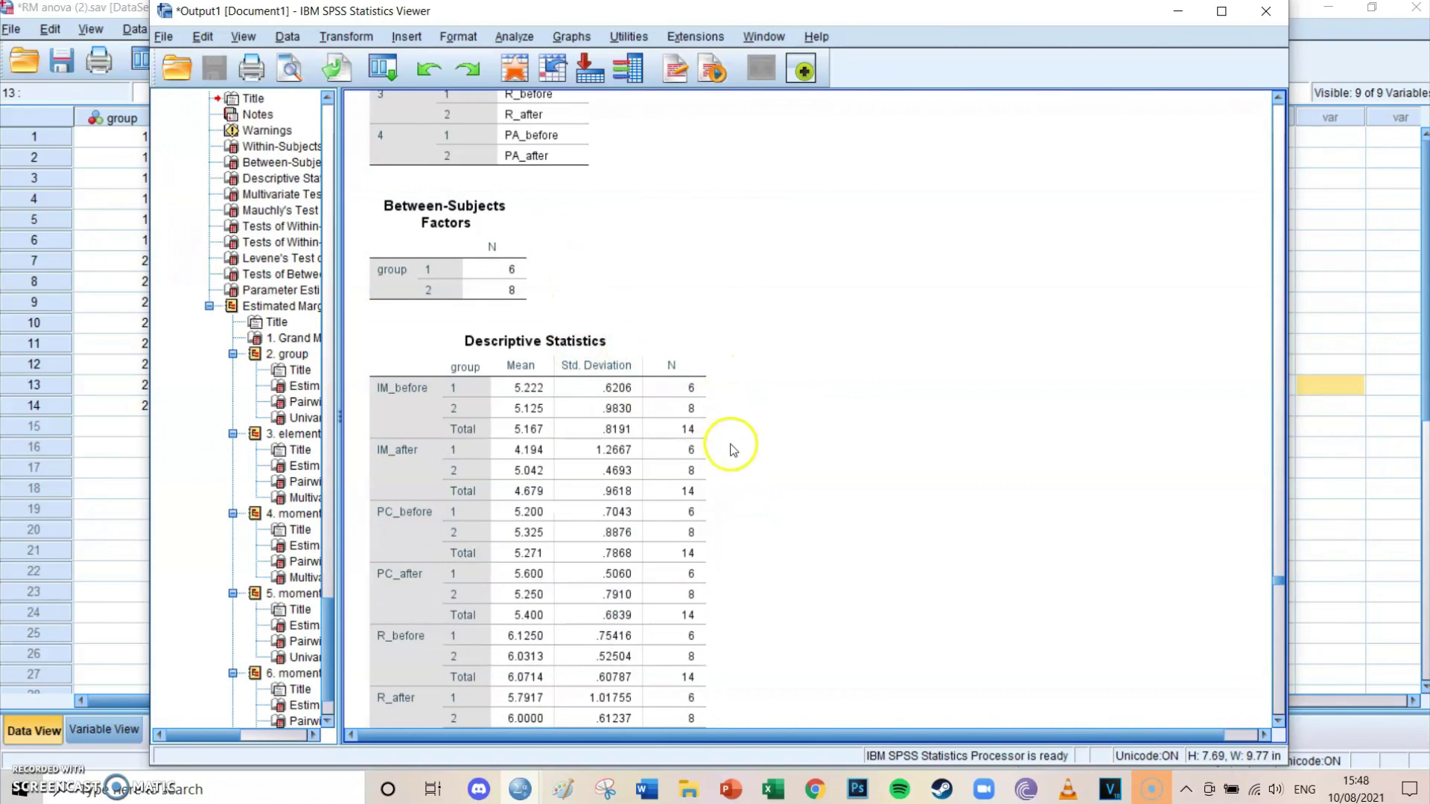
pyautogui.scroll(-8, 815, 525)
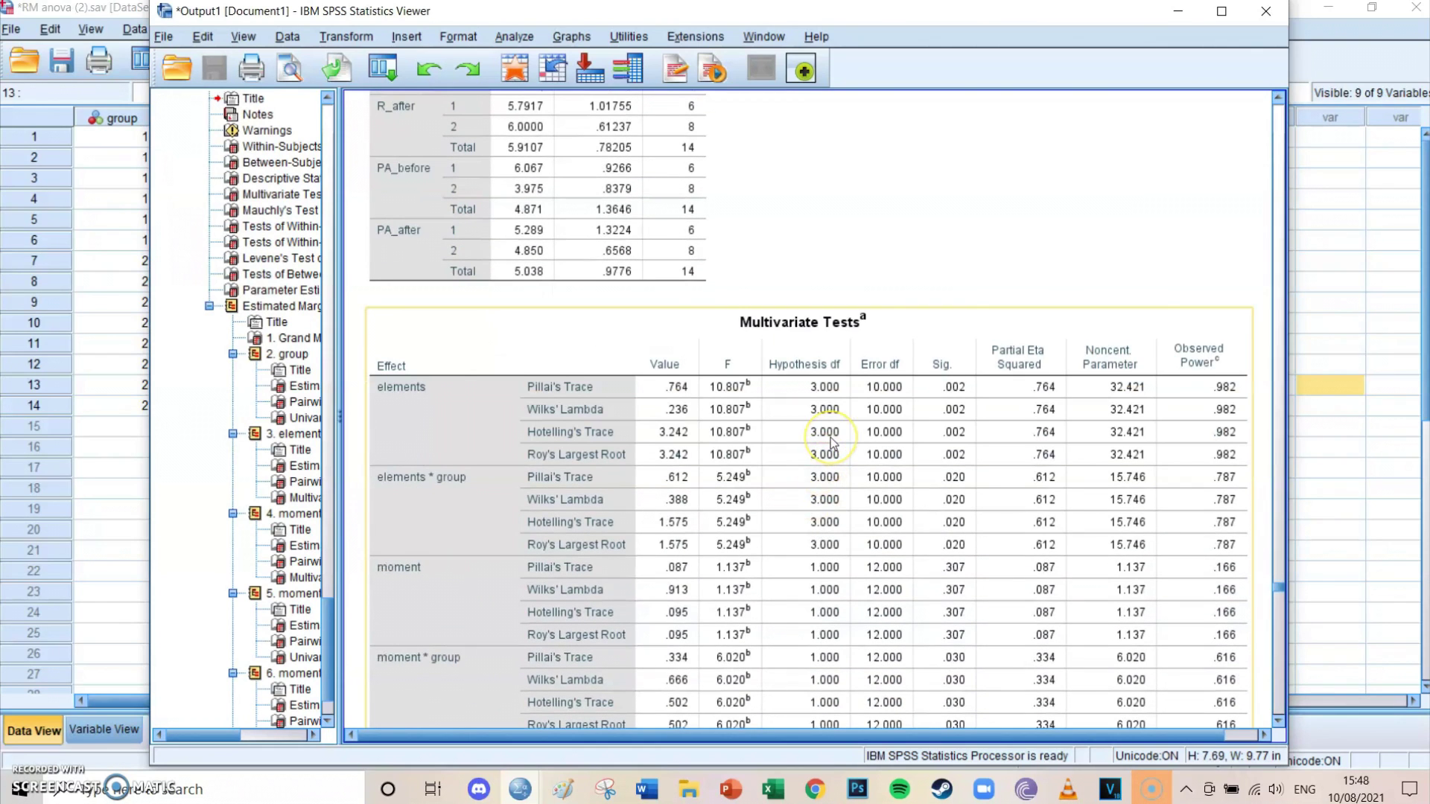
pyautogui.scroll(-2, 832, 442)
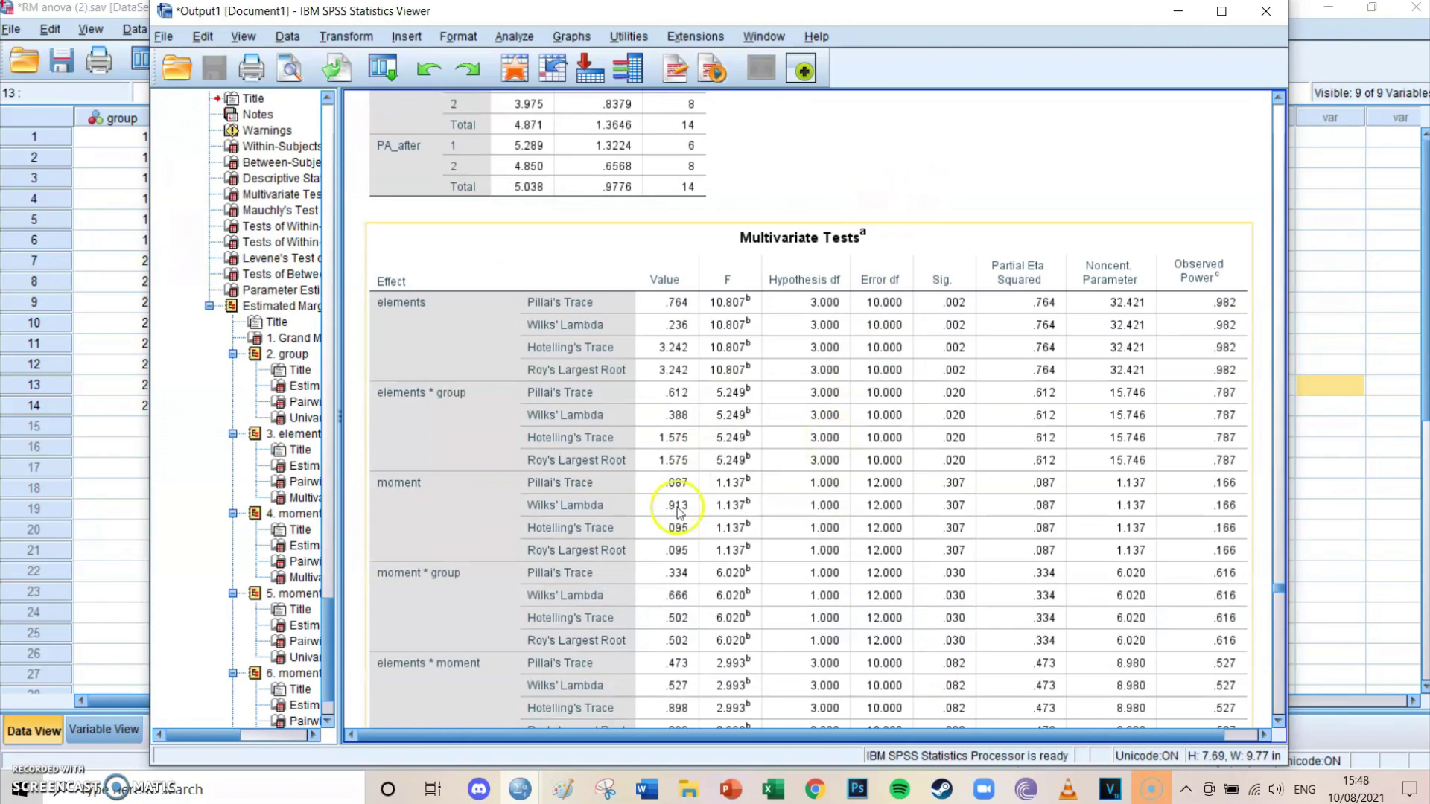
pyautogui.scroll(-10, 681, 469)
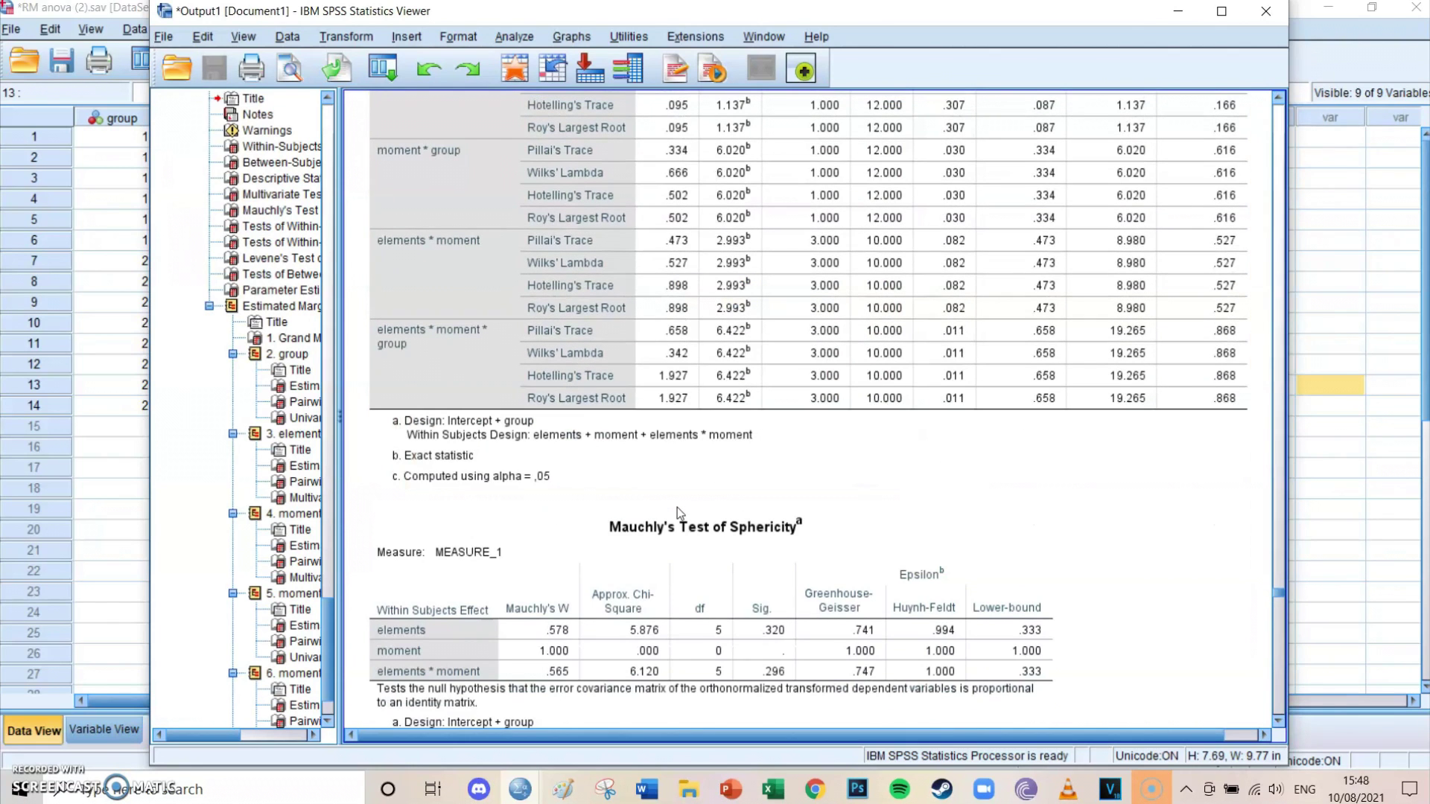
pyautogui.scroll(-6, 887, 493)
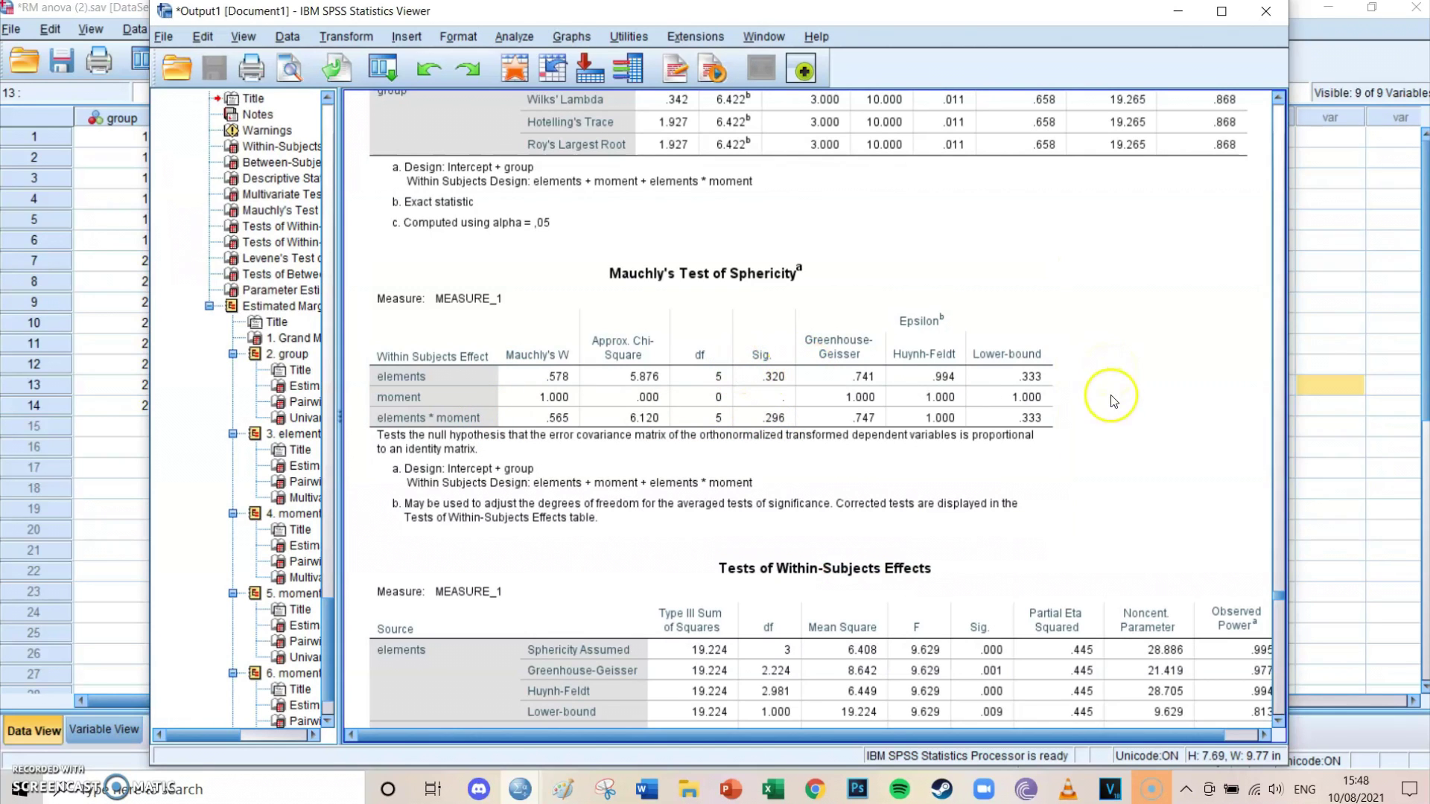
# - Check the significance values in Levene's Test of Equality of Error Variances for every before and after variable, down to PA_after
pyautogui.scroll(-15, 1110, 399)
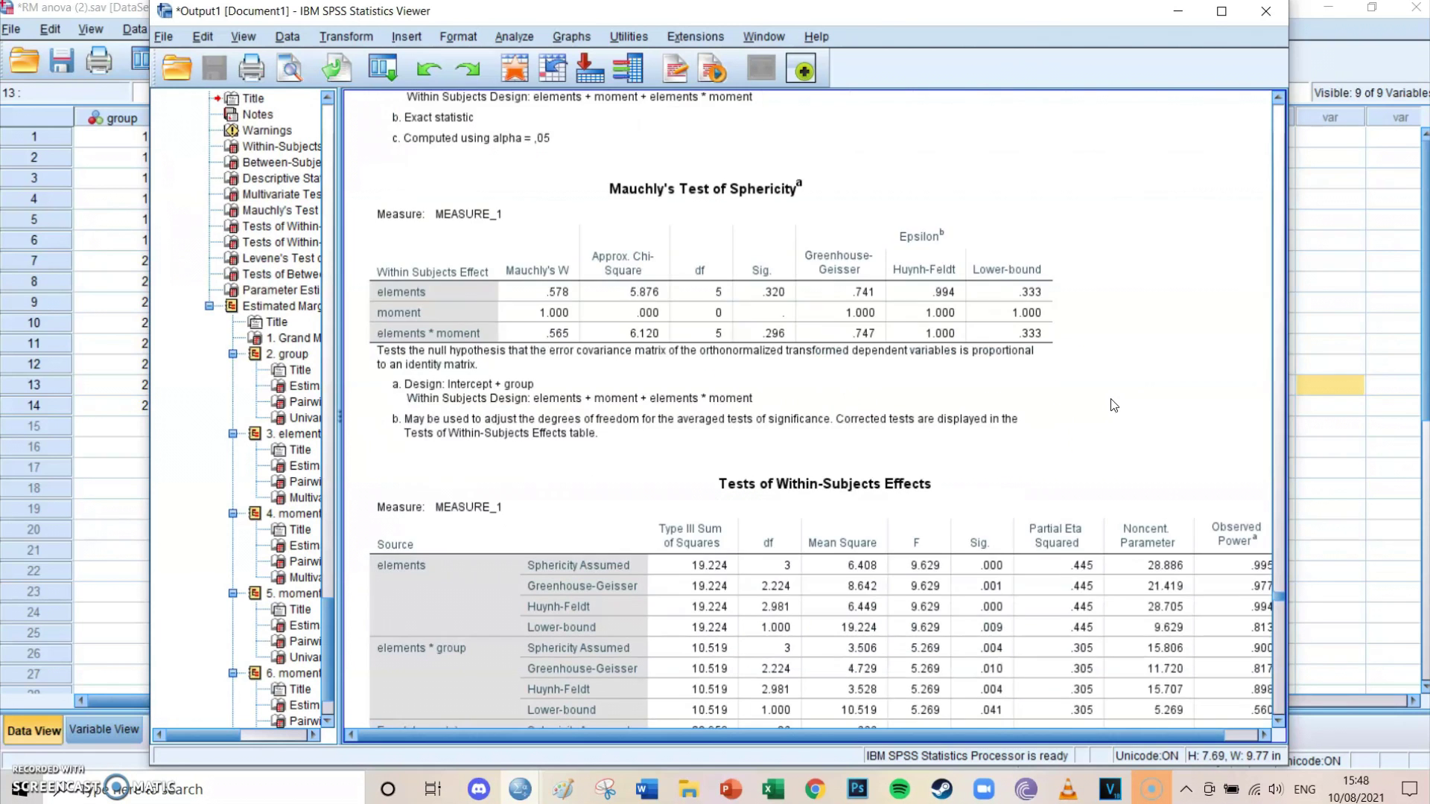
pyautogui.scroll(-15, 1111, 399)
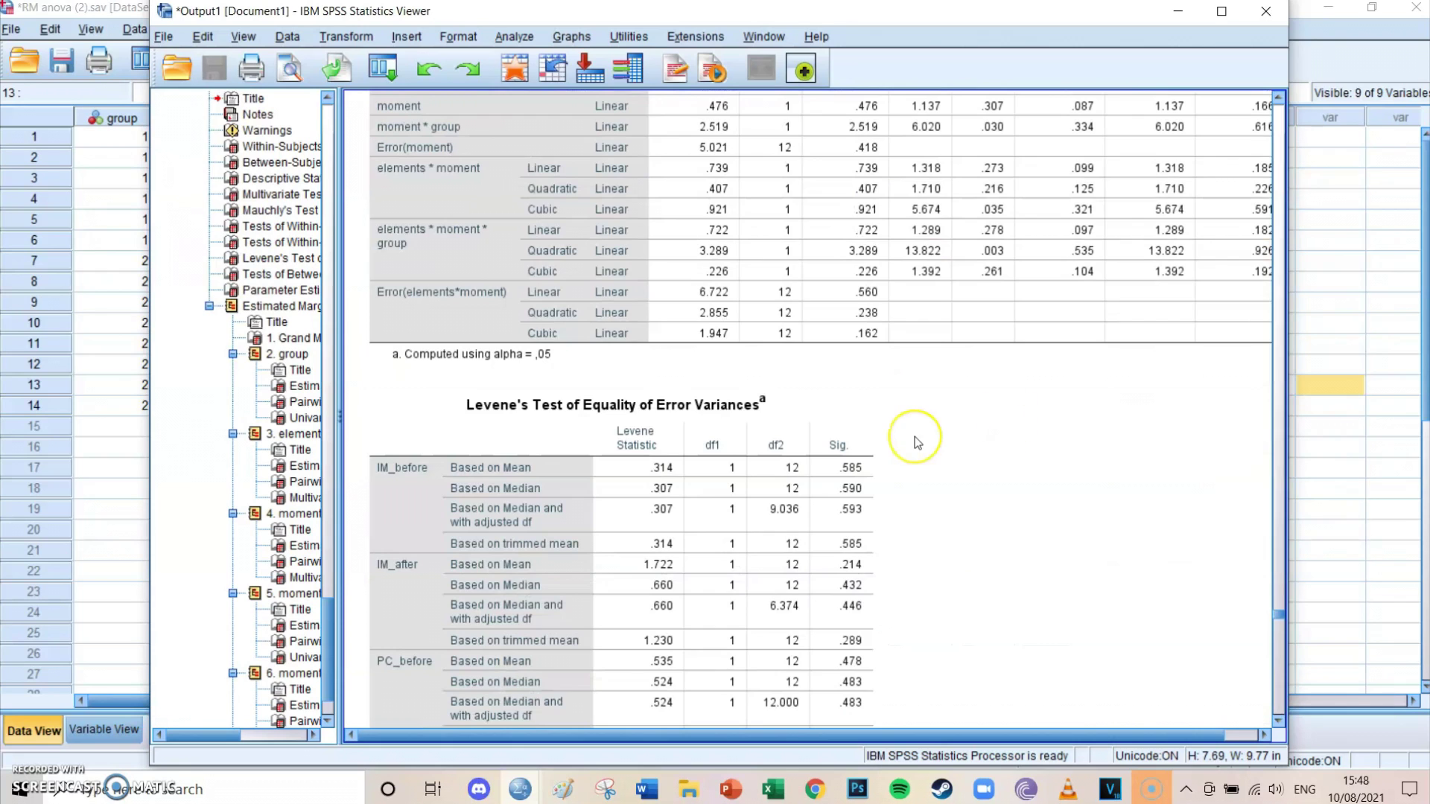
pyautogui.scroll(-3, 914, 436)
pyautogui.click(837, 398)
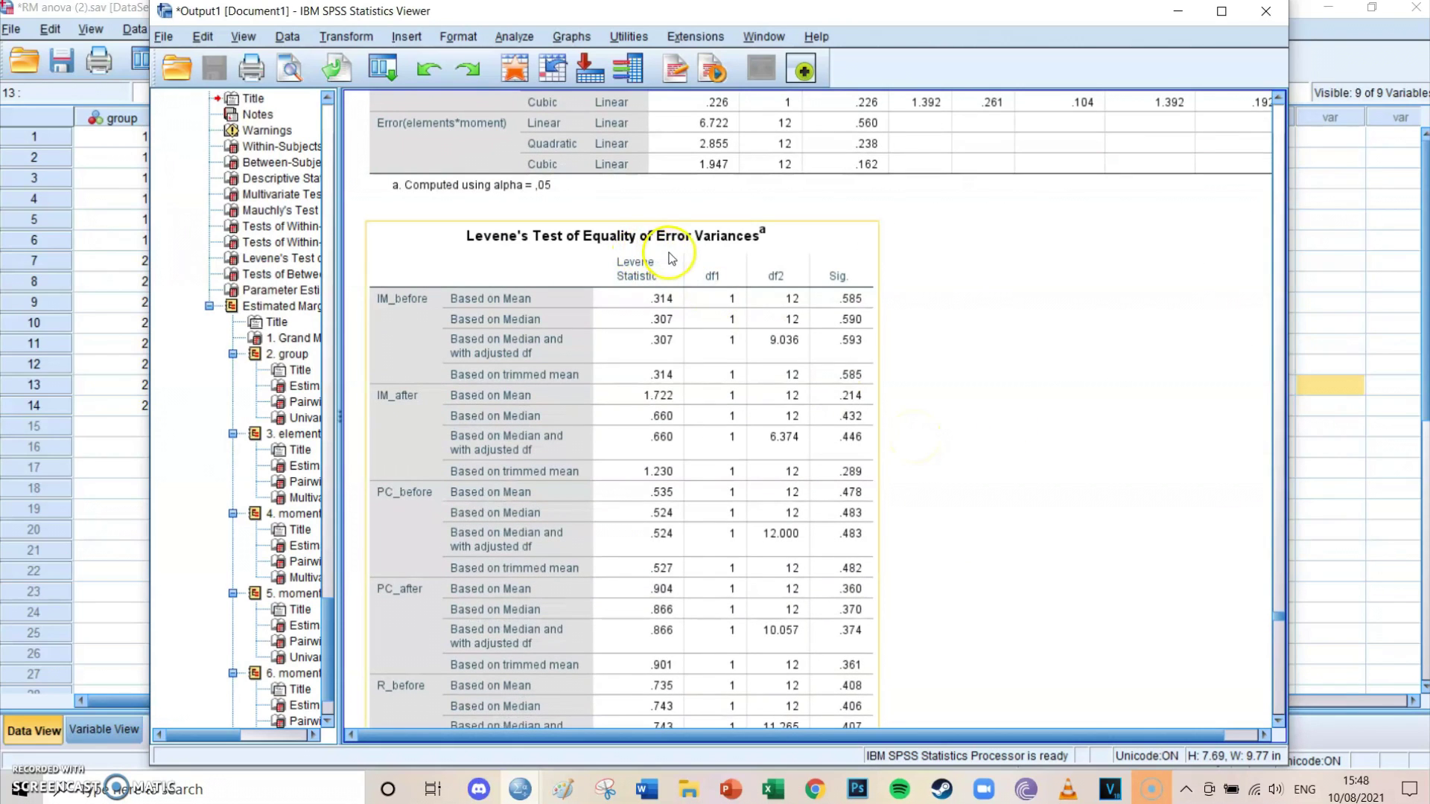
pyautogui.click(918, 374)
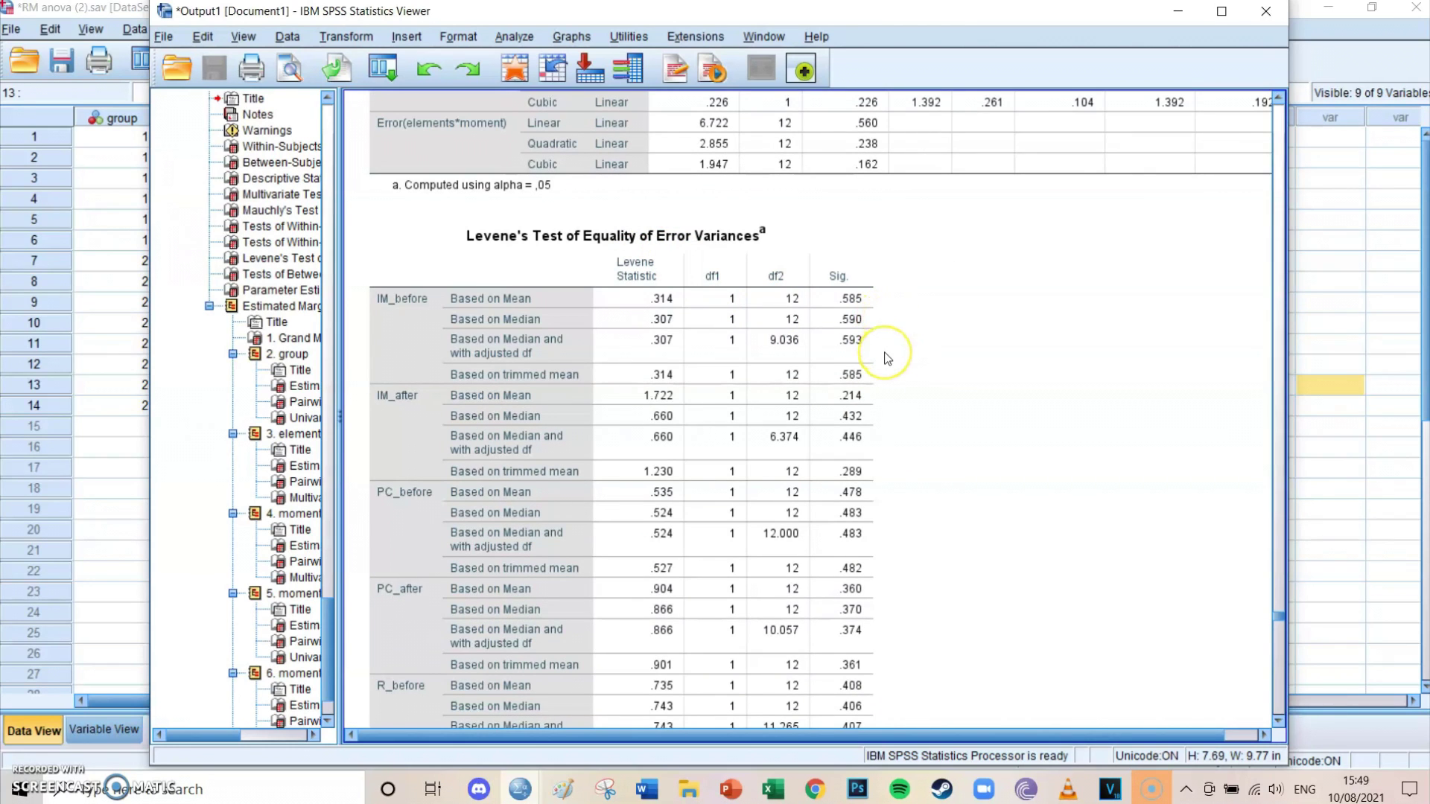
pyautogui.scroll(-3, 889, 328)
pyautogui.scroll(-5, 888, 358)
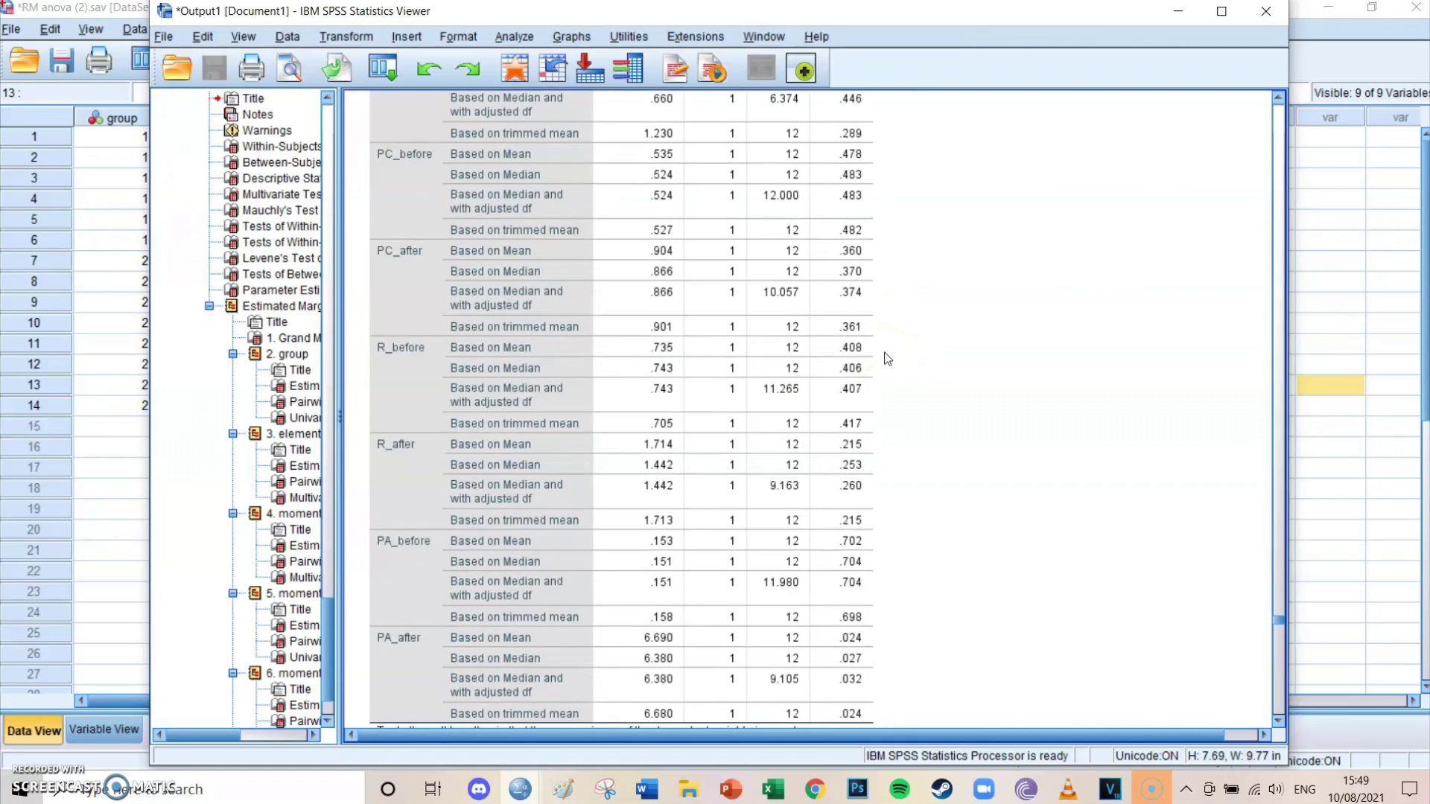
pyautogui.rightClick(886, 356)
pyautogui.click(1033, 617)
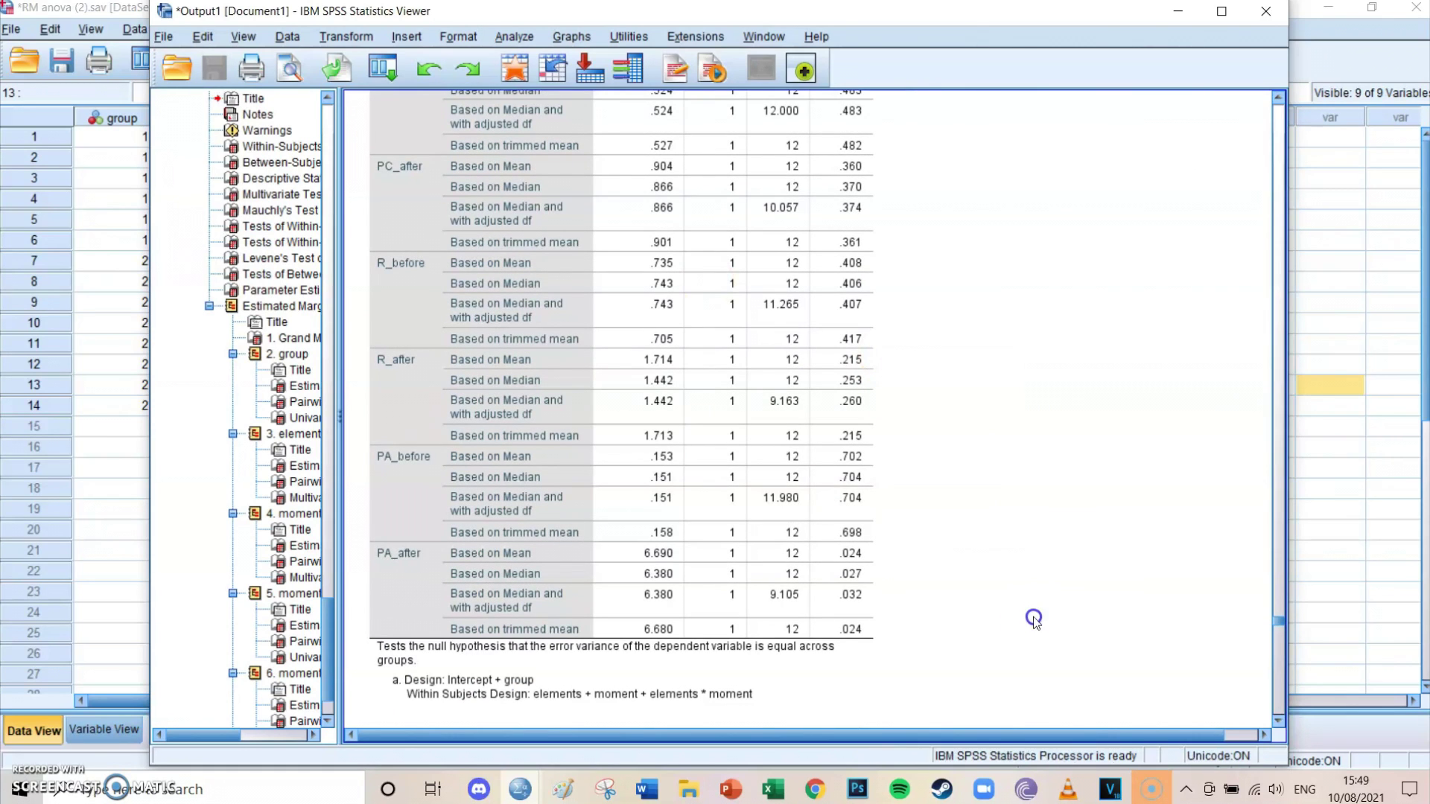
pyautogui.click(877, 589)
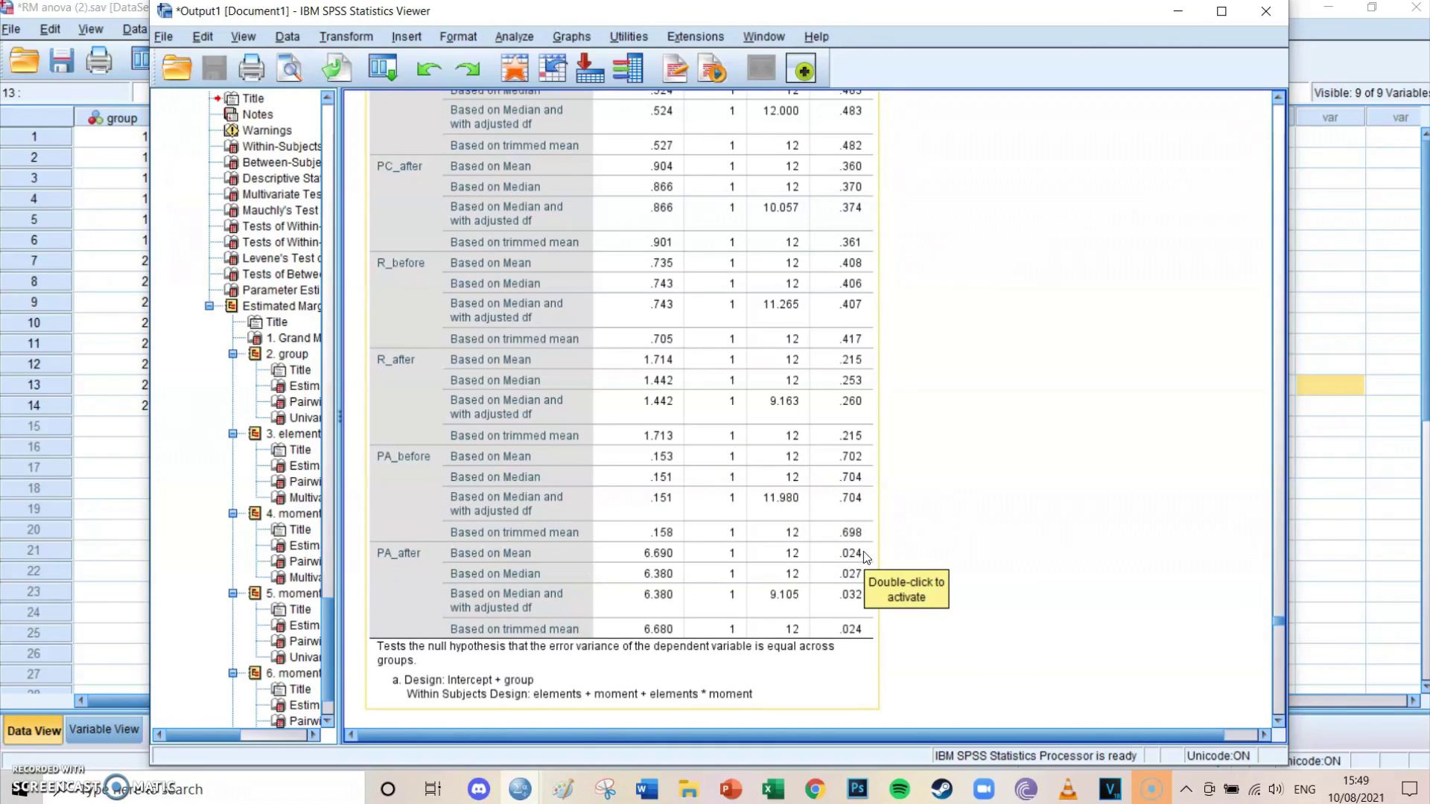
pyautogui.click(917, 549)
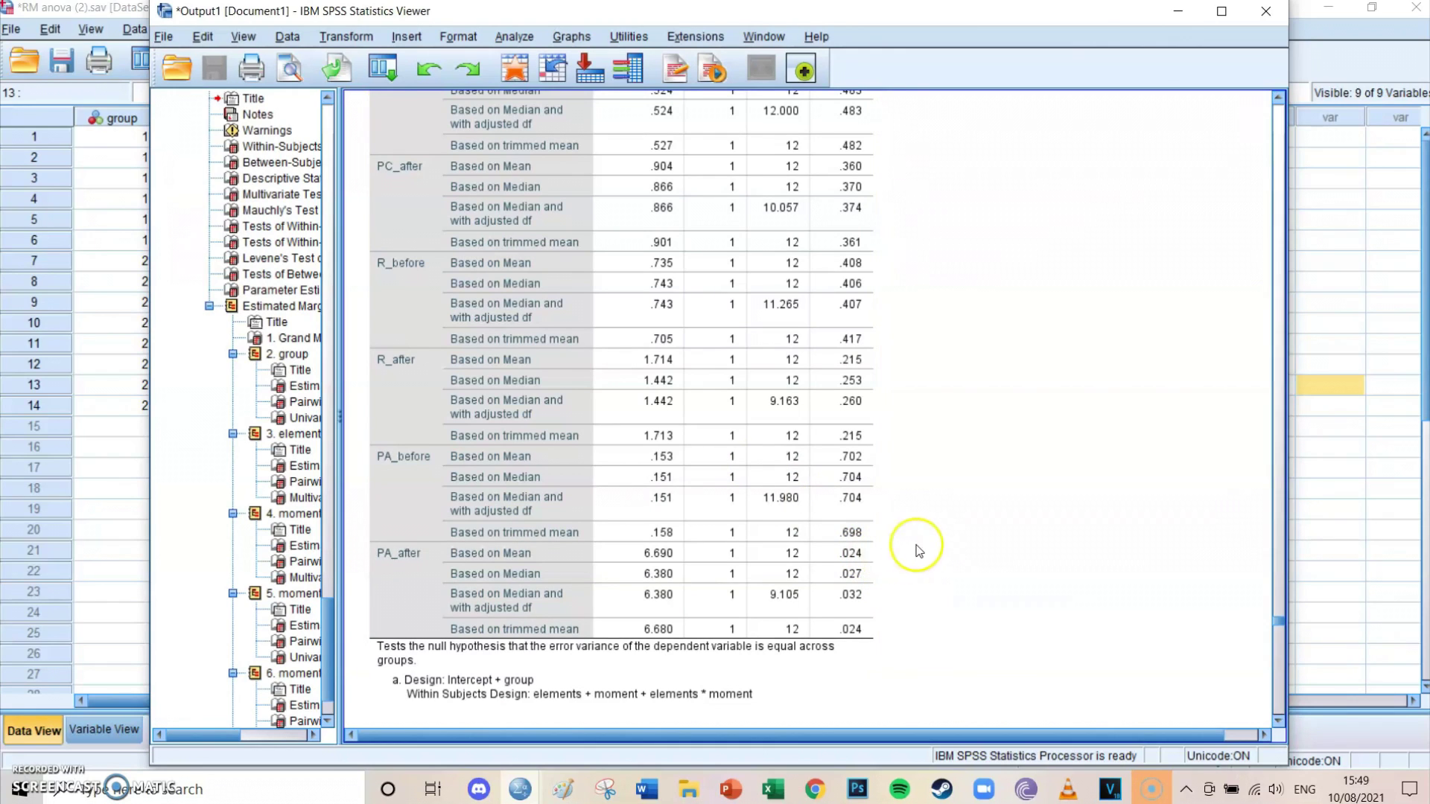
pyautogui.click(991, 512)
# - Return to the main Multivariate Tests table and examine the significance of each main effect and interaction
pyautogui.scroll(10, 994, 505)
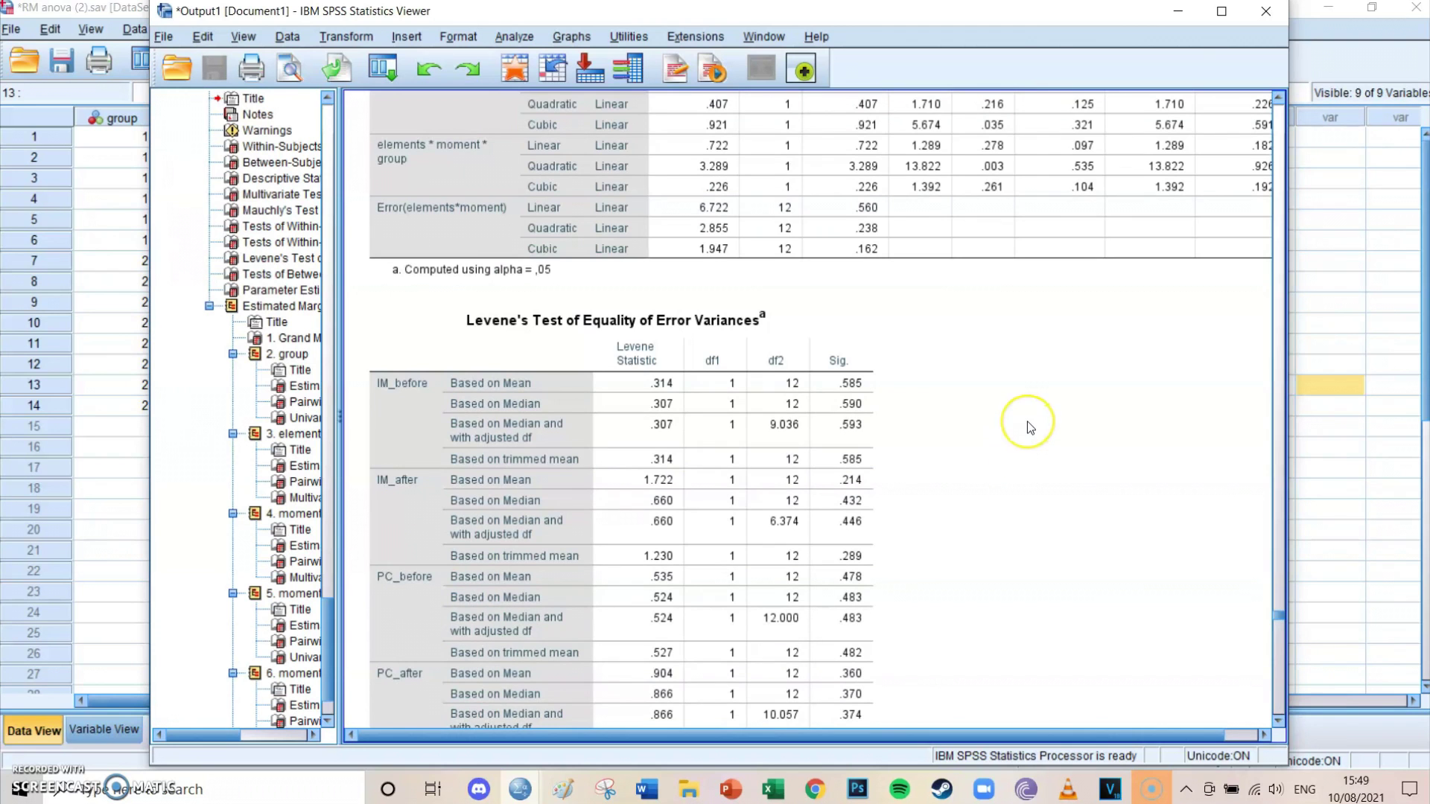
pyautogui.scroll(15, 1026, 422)
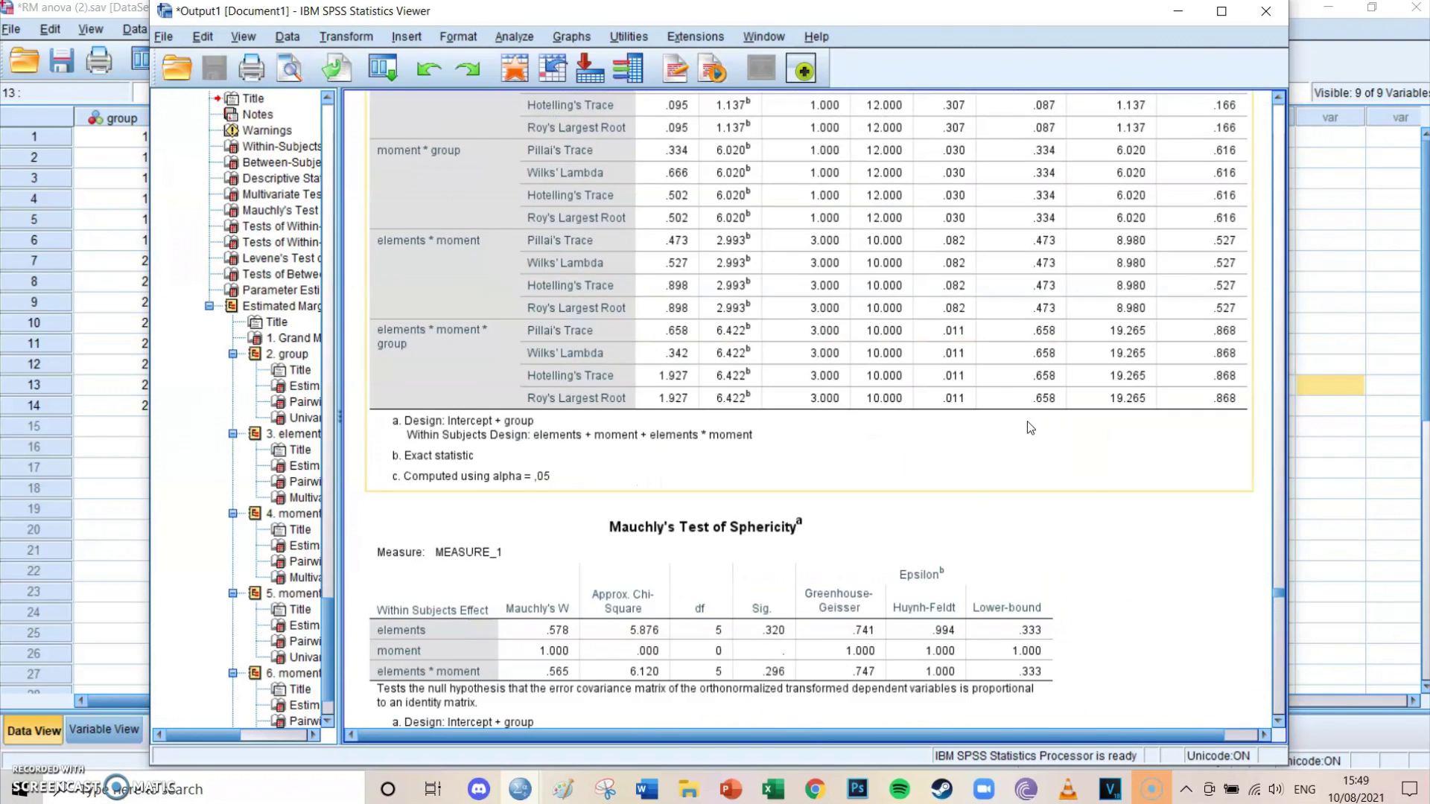
pyautogui.scroll(12, 1028, 427)
pyautogui.scroll(-6, 1028, 428)
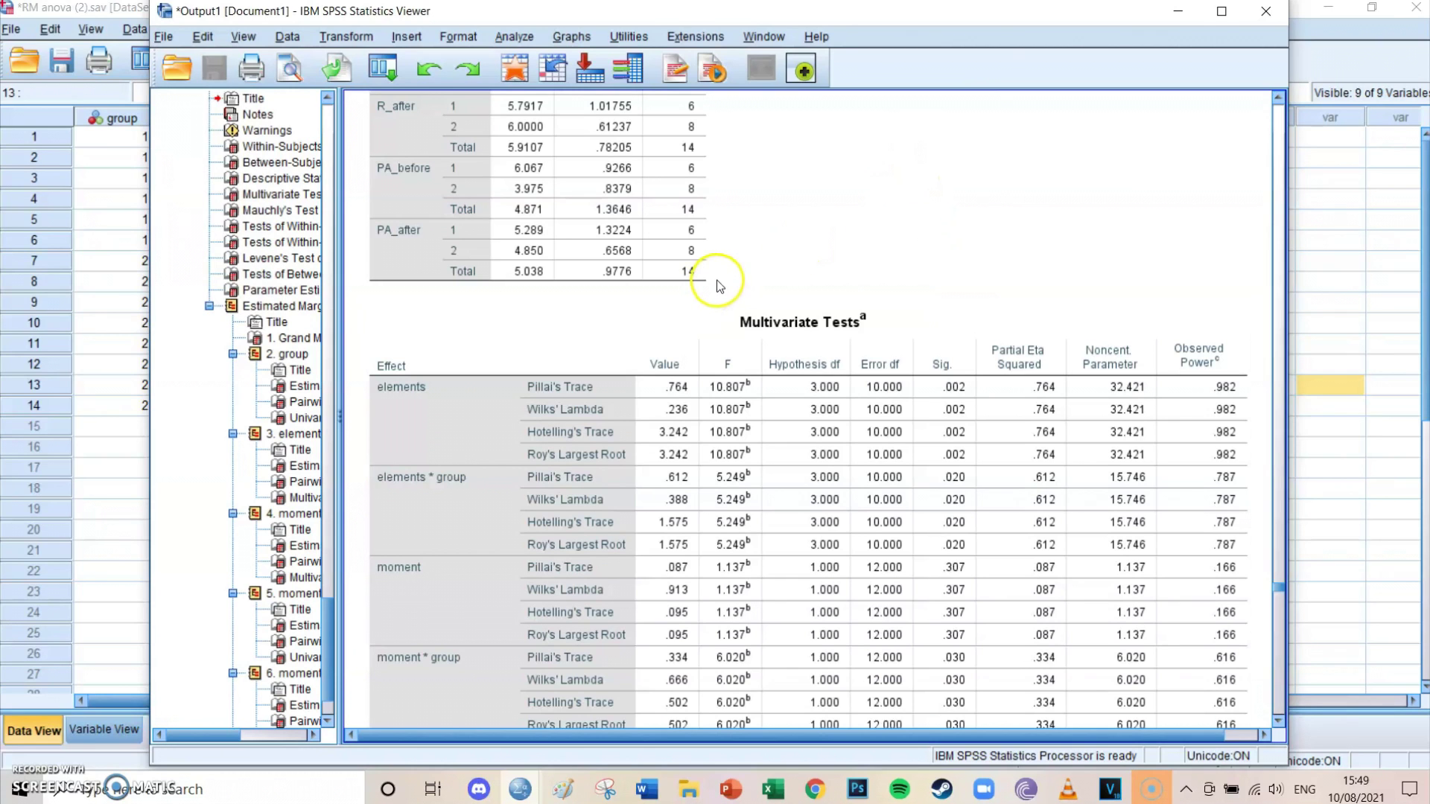
pyautogui.scroll(-2, 719, 285)
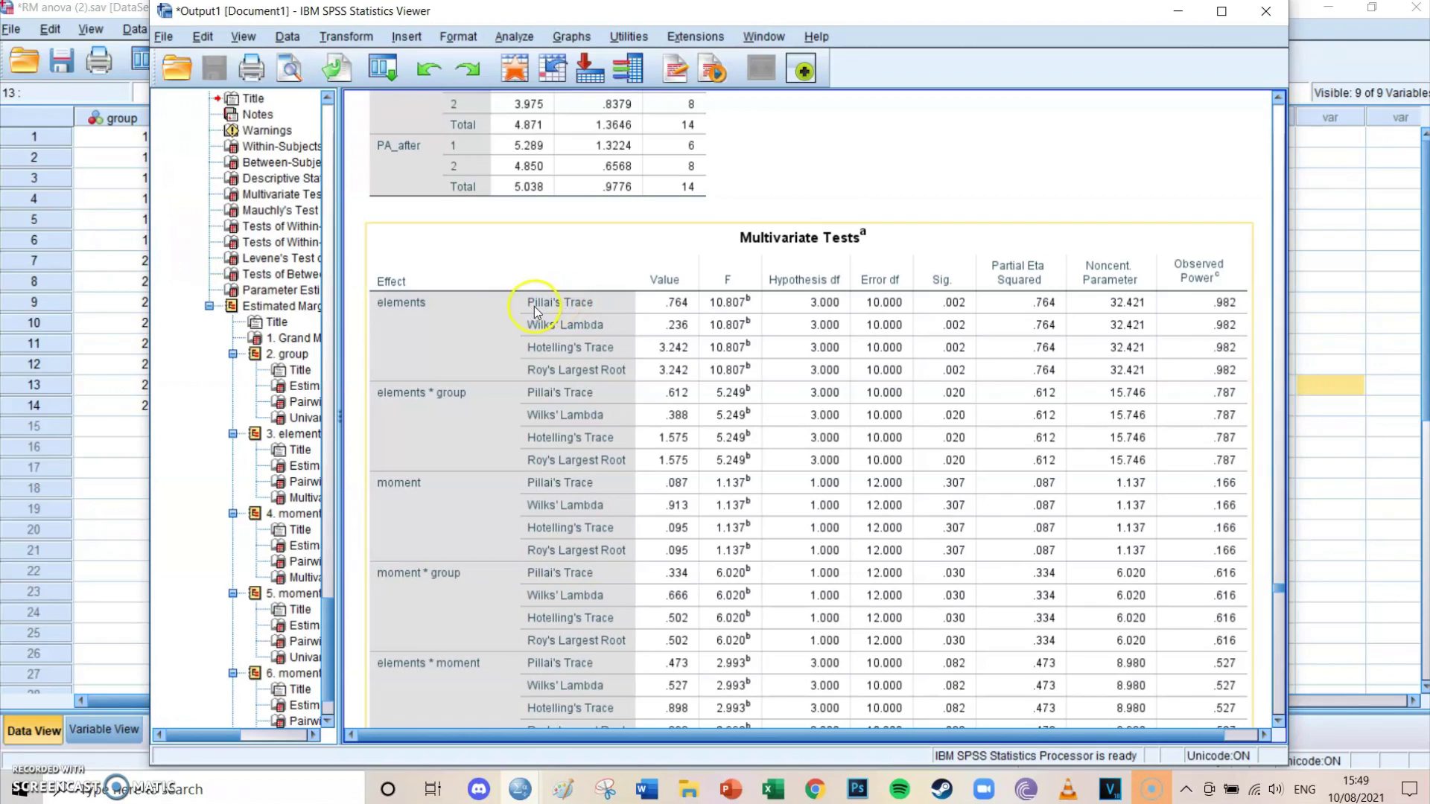
pyautogui.click(968, 310)
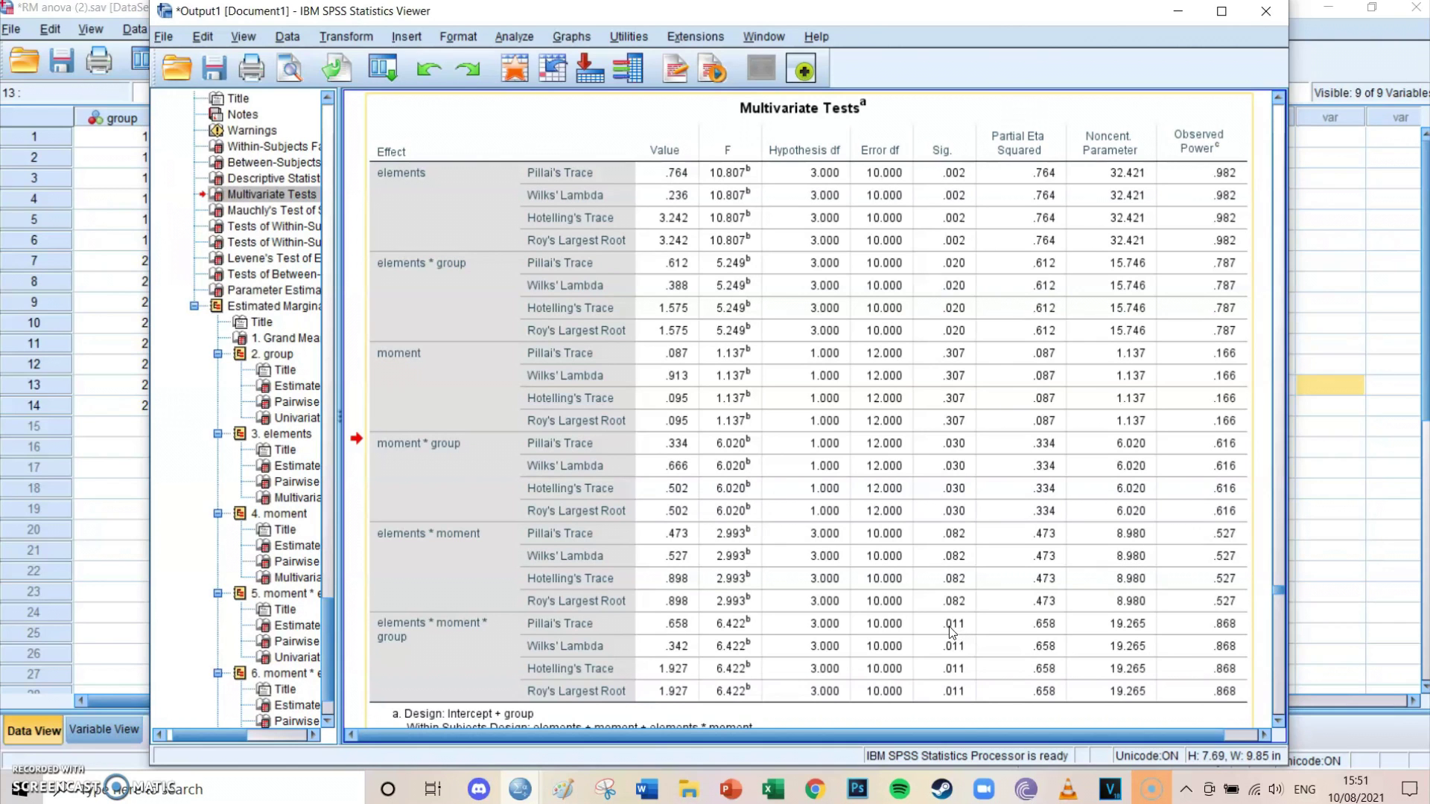
# - Examine Mauchly's Test of Sphericity together with the Tests of Within-Subjects Effects table
pyautogui.scroll(-1, 950, 628)
pyautogui.scroll(-6, 949, 627)
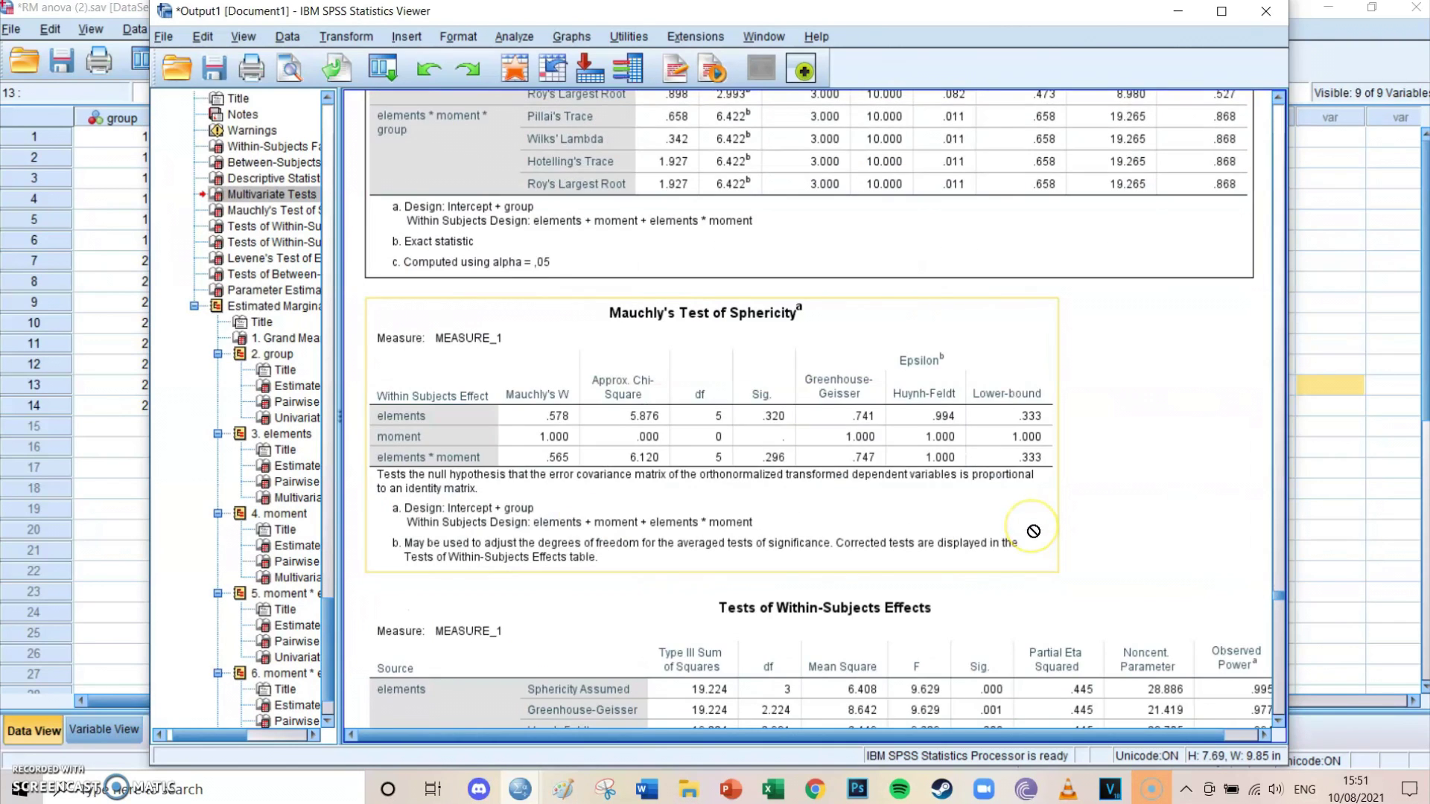
pyautogui.scroll(-1, 1033, 531)
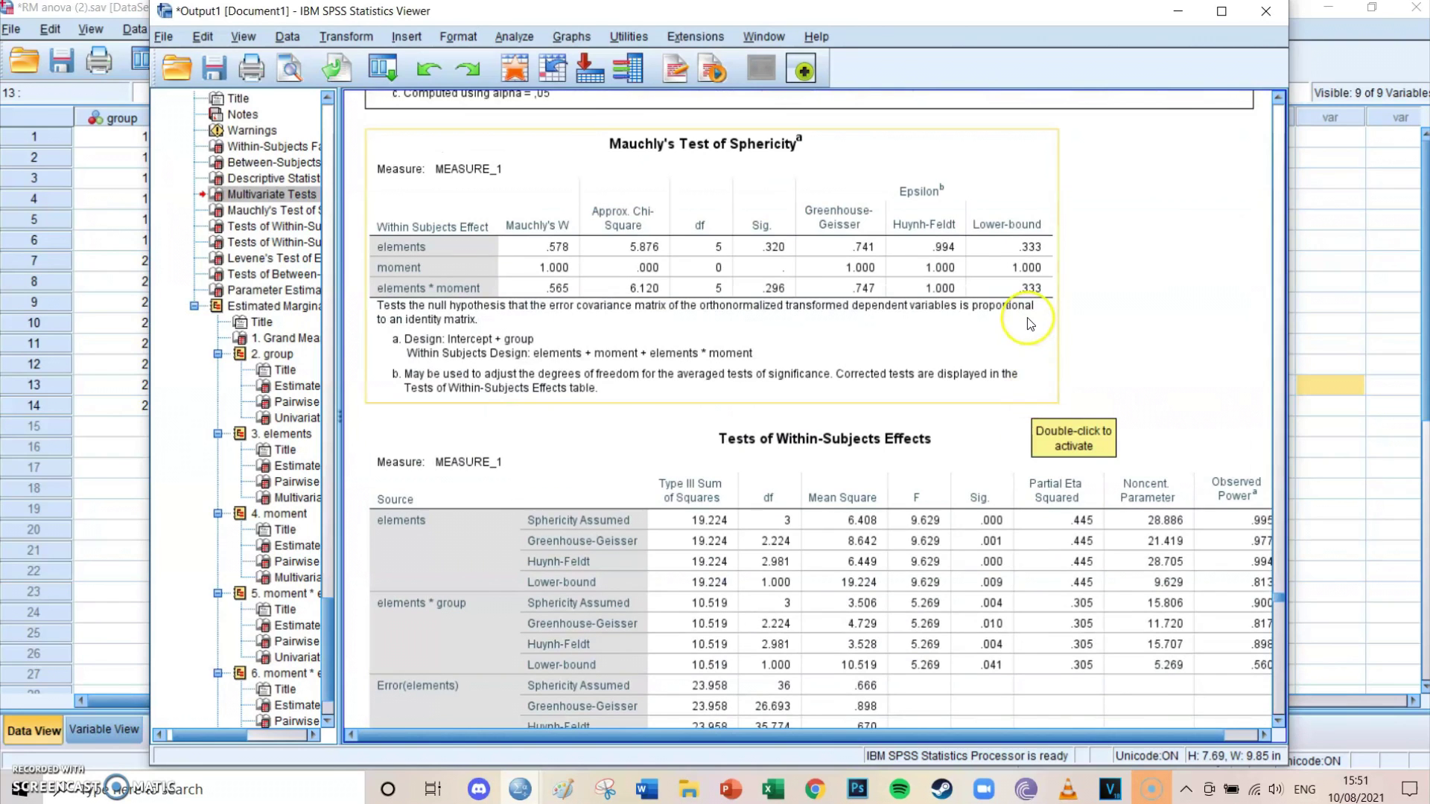
pyautogui.scroll(-5, 1026, 317)
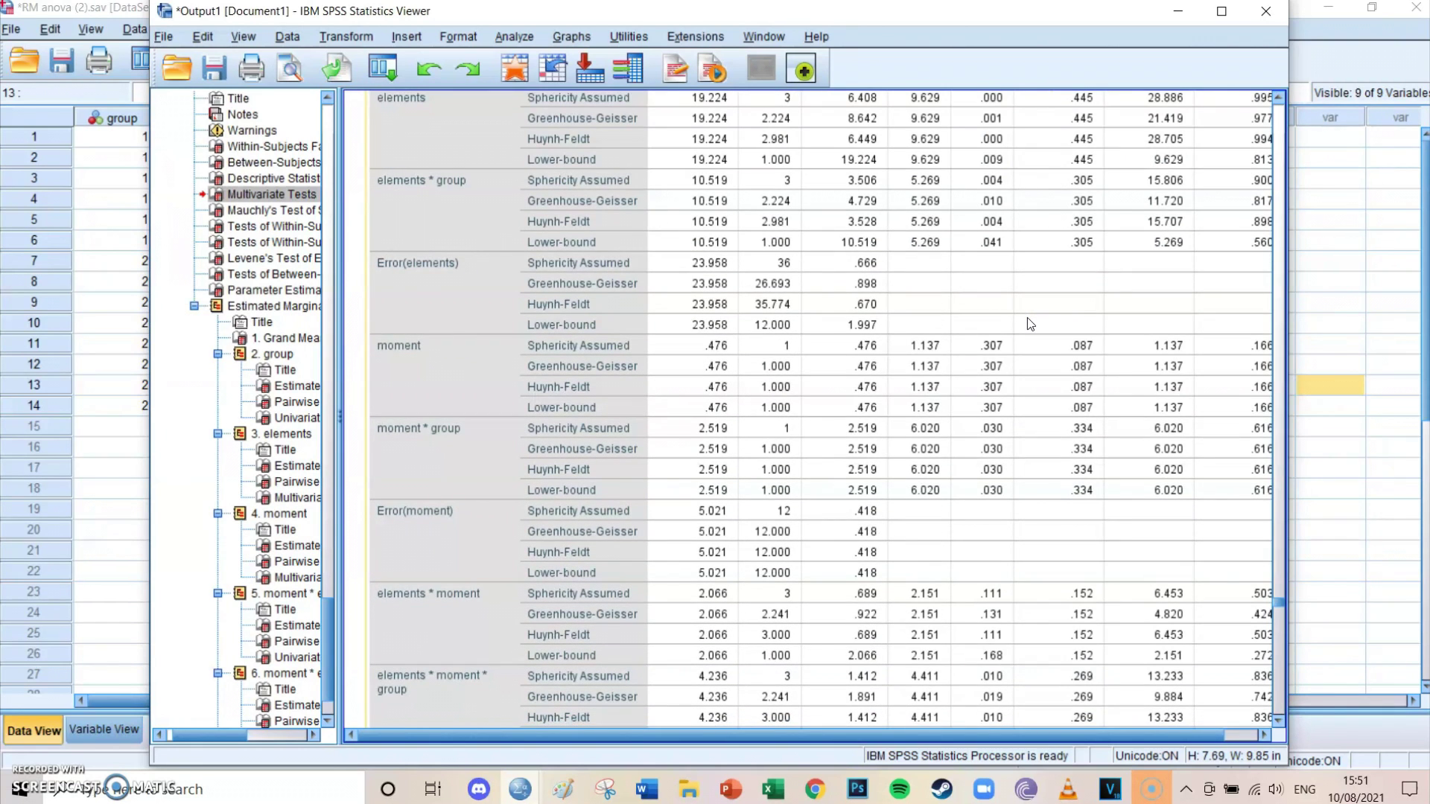
# - Switch to Paint to reread the two research questions and return to the SPSS output document
pyautogui.click(562, 788)
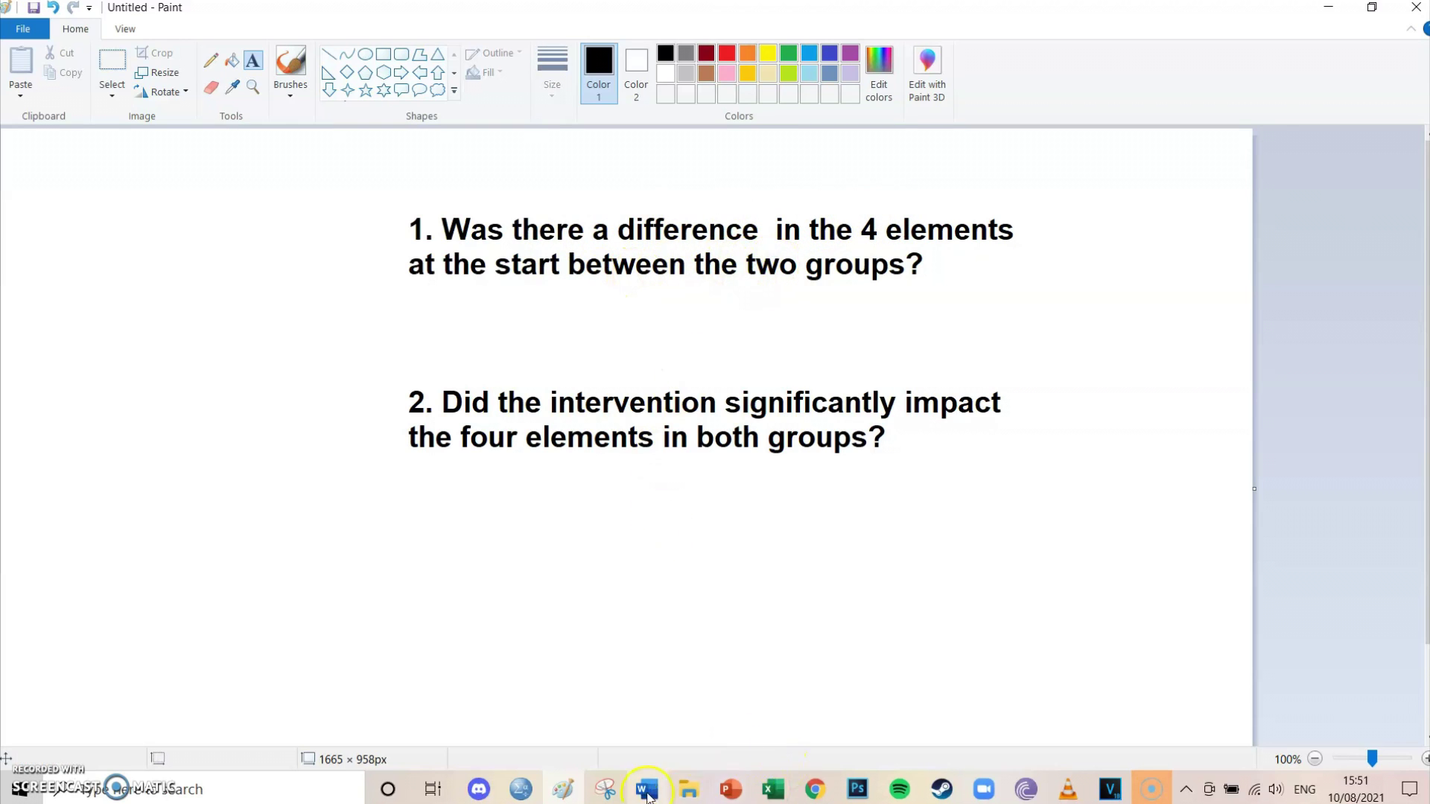
pyautogui.click(520, 789)
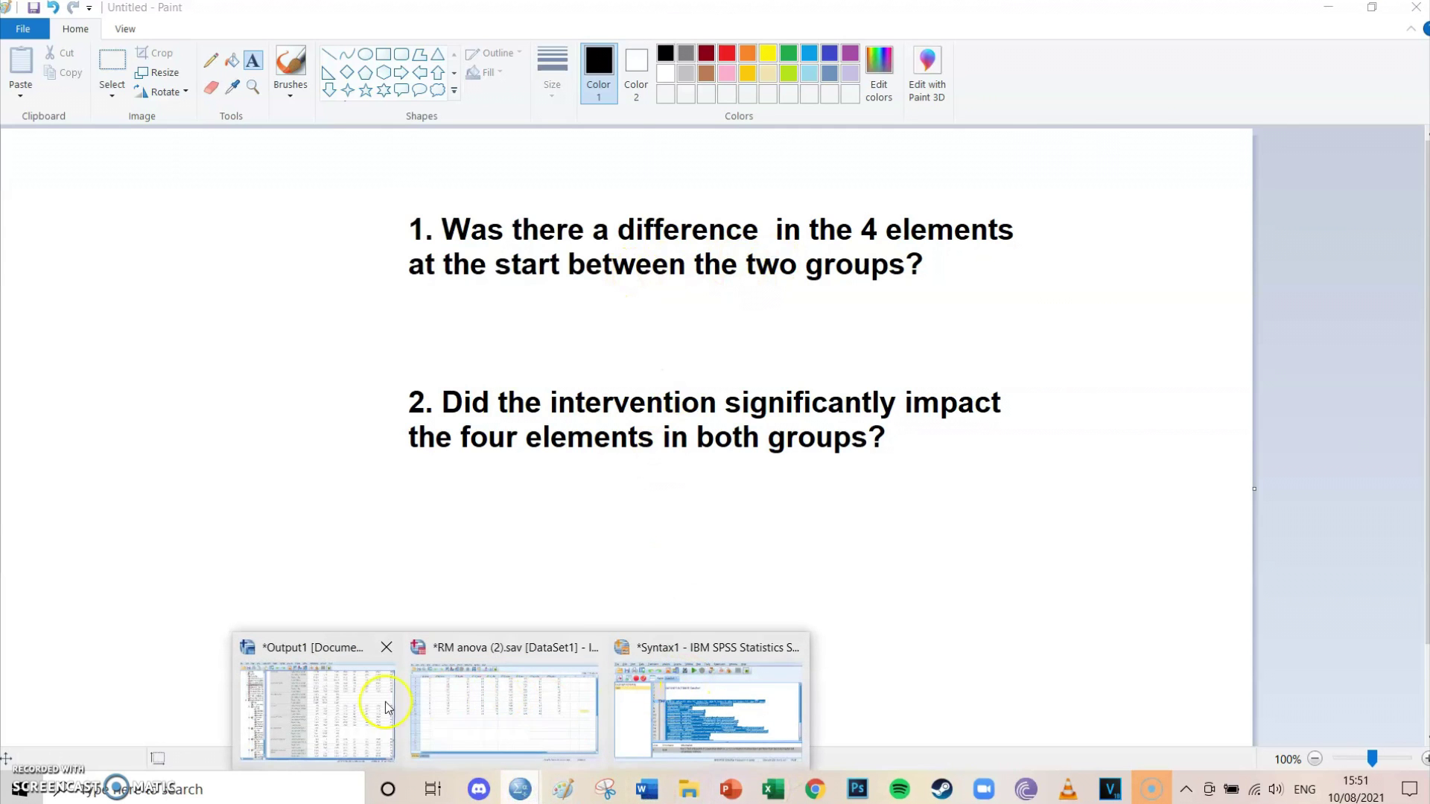
pyautogui.click(387, 708)
# - Review the rest of the within-subjects effects and contrasts tables, on through the Tests of Between-Subjects Effects
pyautogui.scroll(-5, 839, 338)
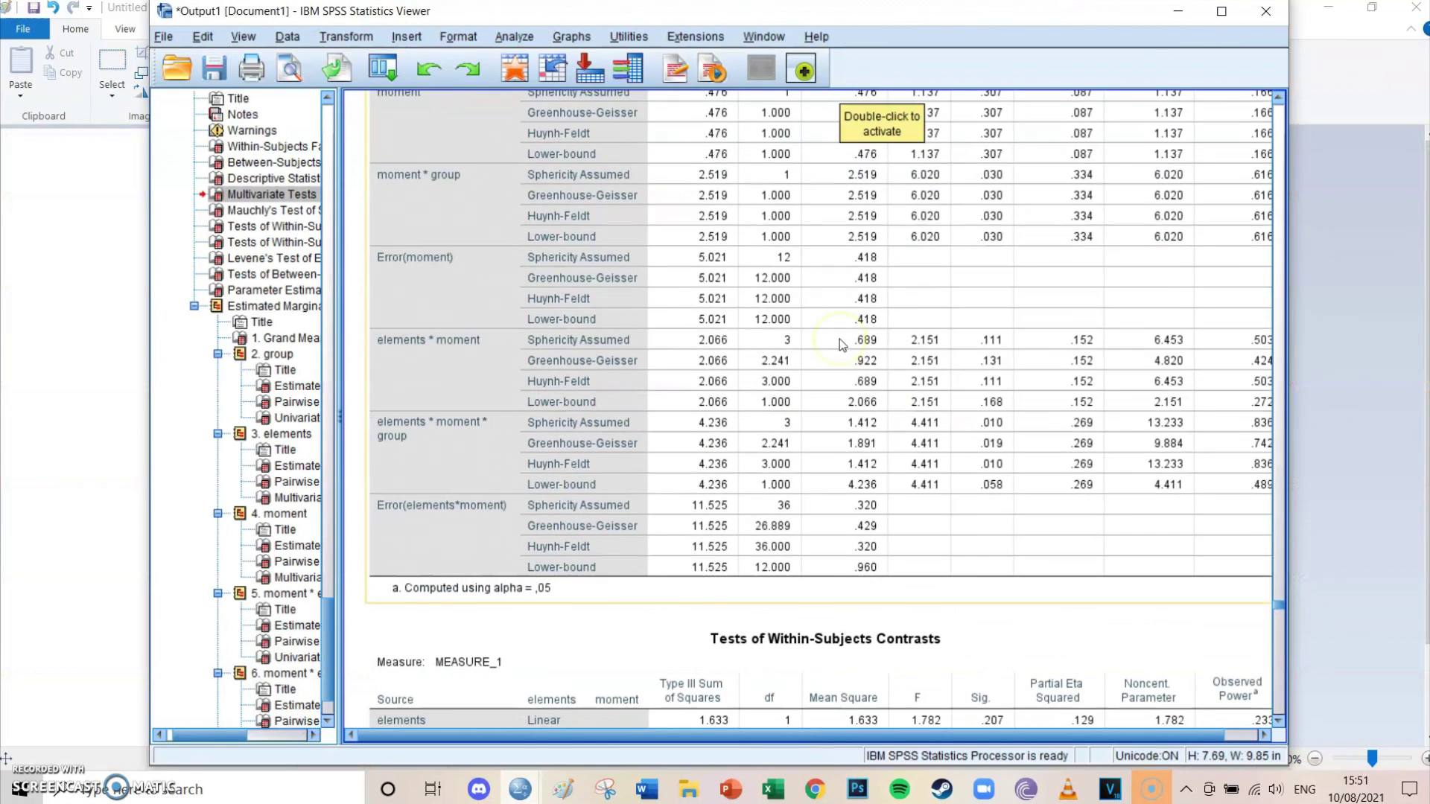
pyautogui.scroll(-2, 839, 338)
pyautogui.moveTo(909, 13)
pyautogui.mouseDown()
pyautogui.moveTo(395, 99)
pyautogui.moveTo(277, 67)
pyautogui.moveTo(3, 60)
pyautogui.moveTo(425, 32)
pyautogui.moveTo(822, 39)
pyautogui.mouseUp()
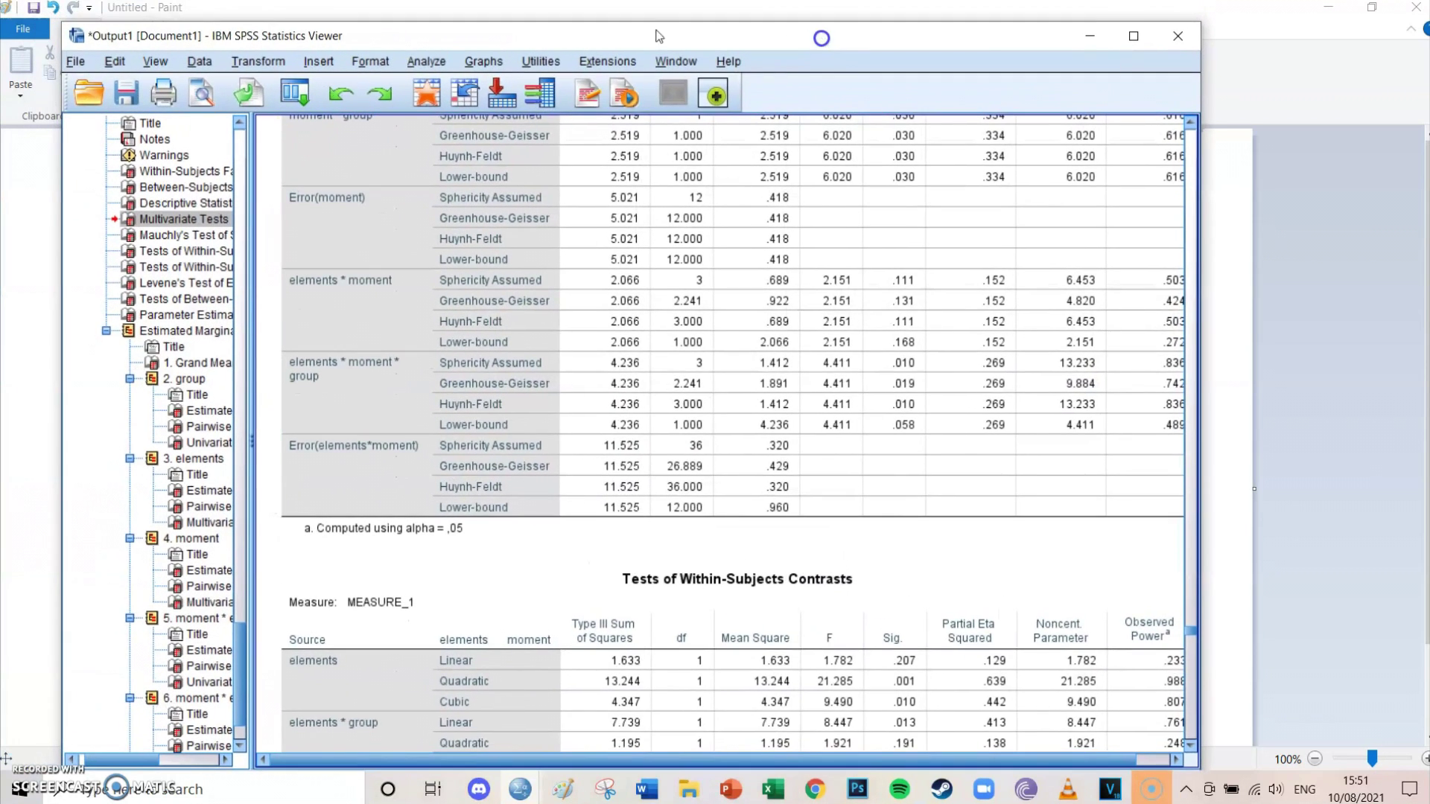
pyautogui.scroll(-5, 753, 347)
pyautogui.scroll(-10, 754, 347)
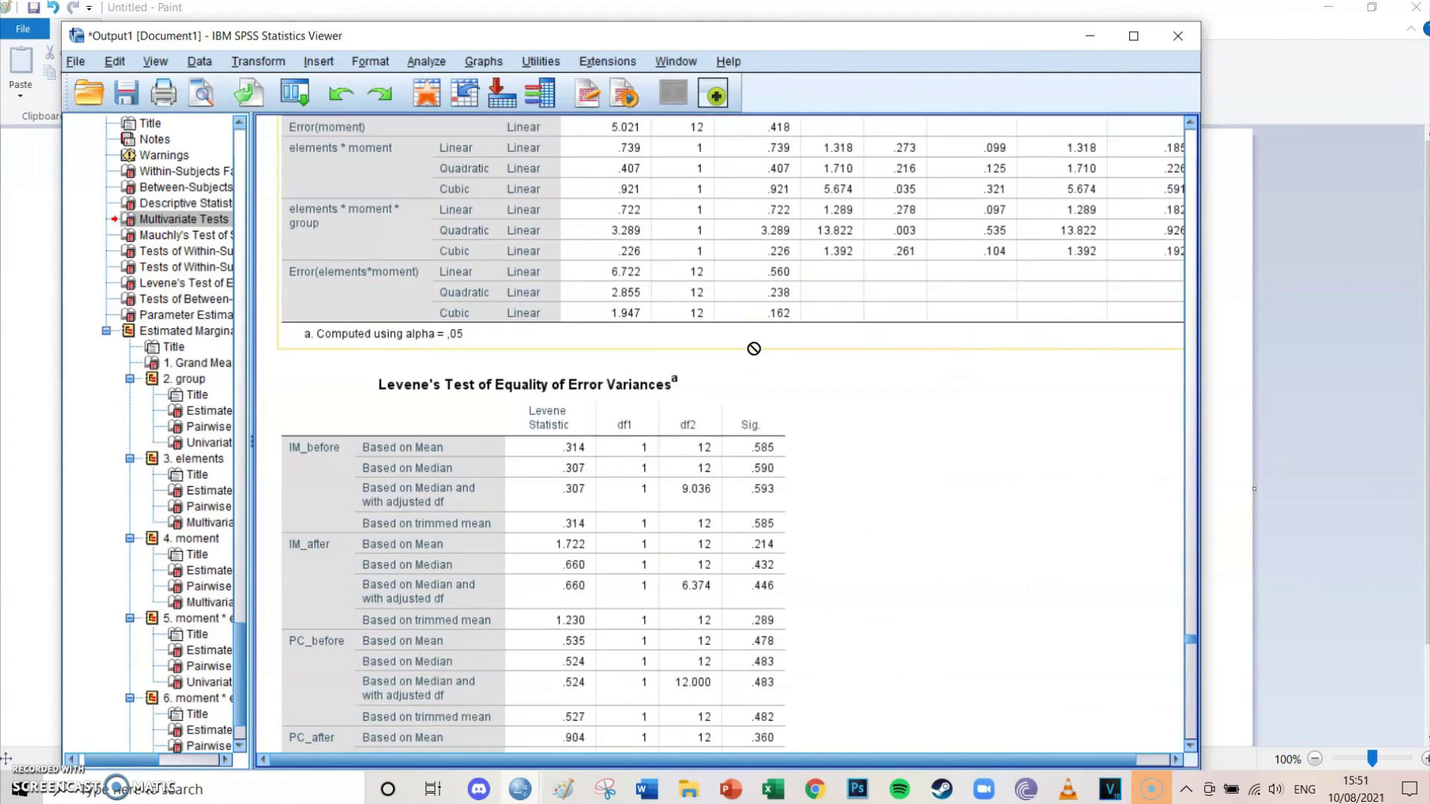
pyautogui.scroll(-10, 820, 374)
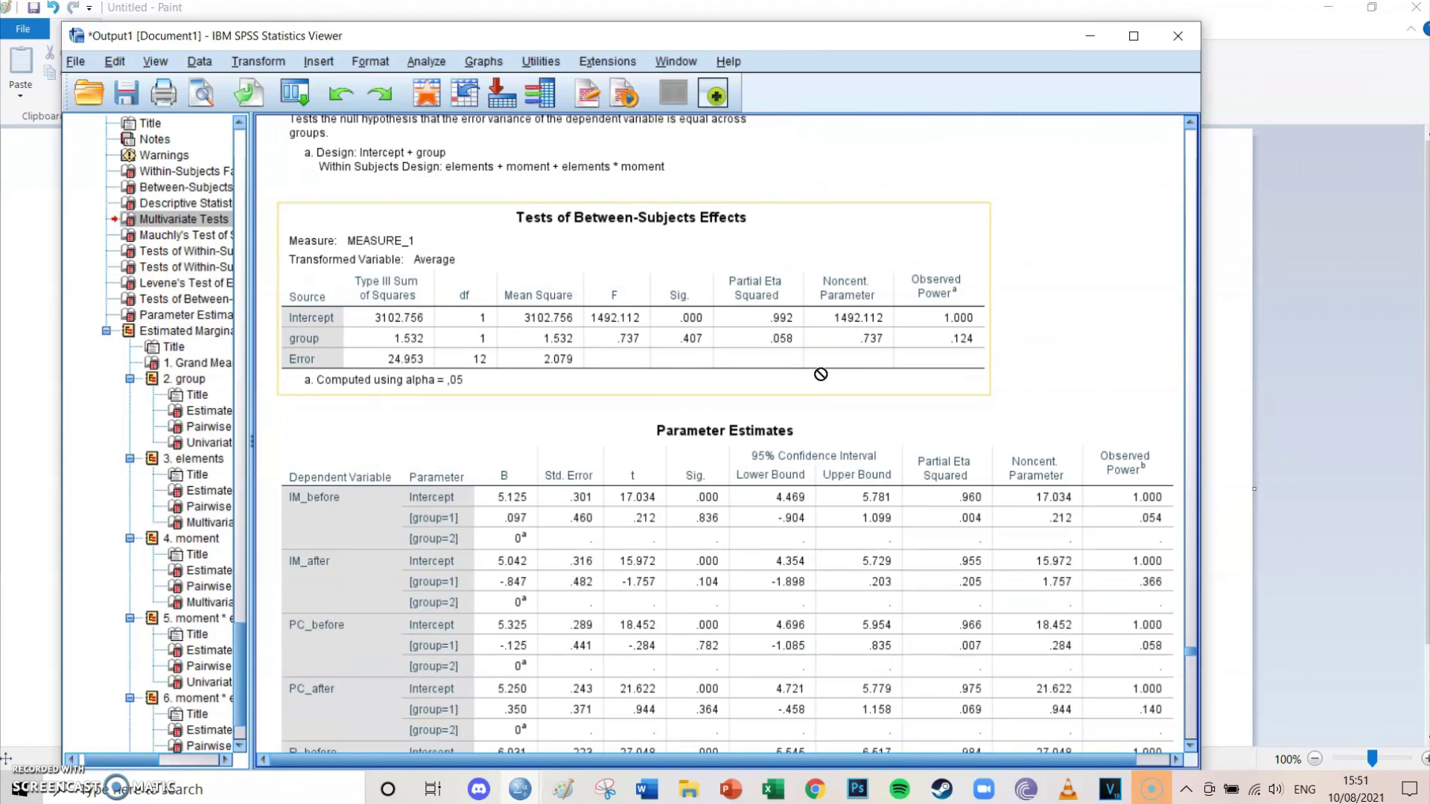
# - Look through the estimated marginal means sections for group, elements and moment, including their pairwise comparisons
pyautogui.scroll(-12, 593, 492)
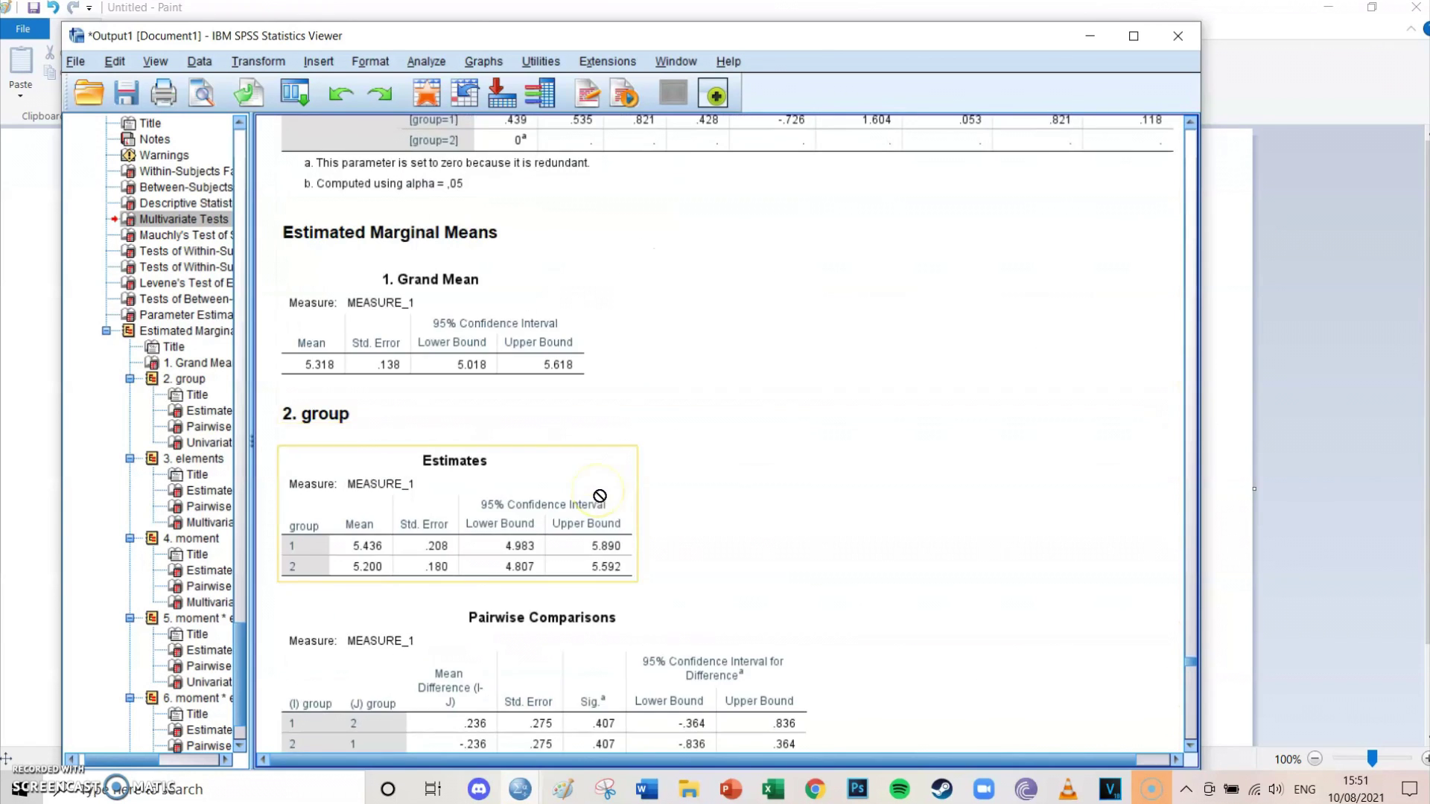
pyautogui.scroll(-8, 600, 495)
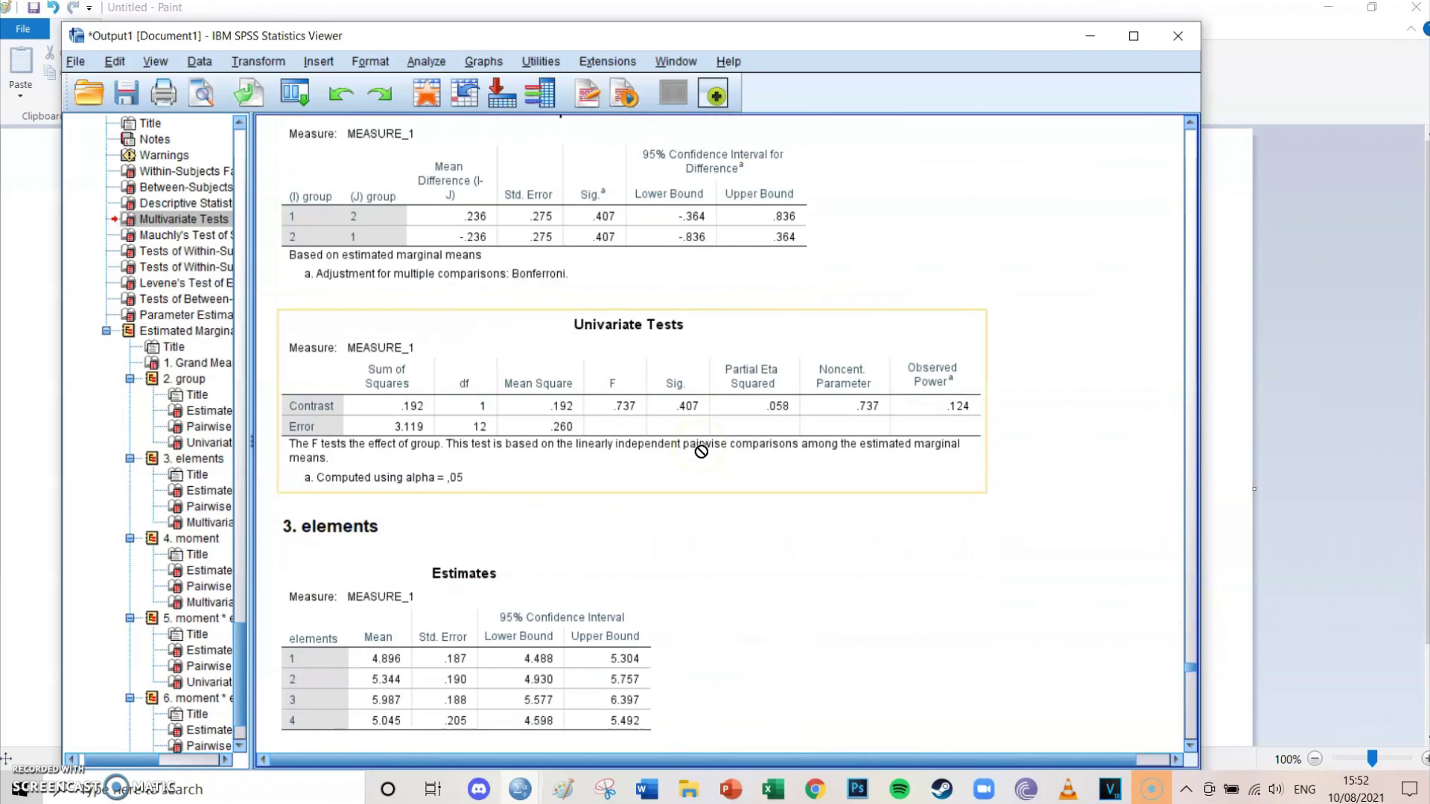
pyautogui.scroll(-12, 701, 451)
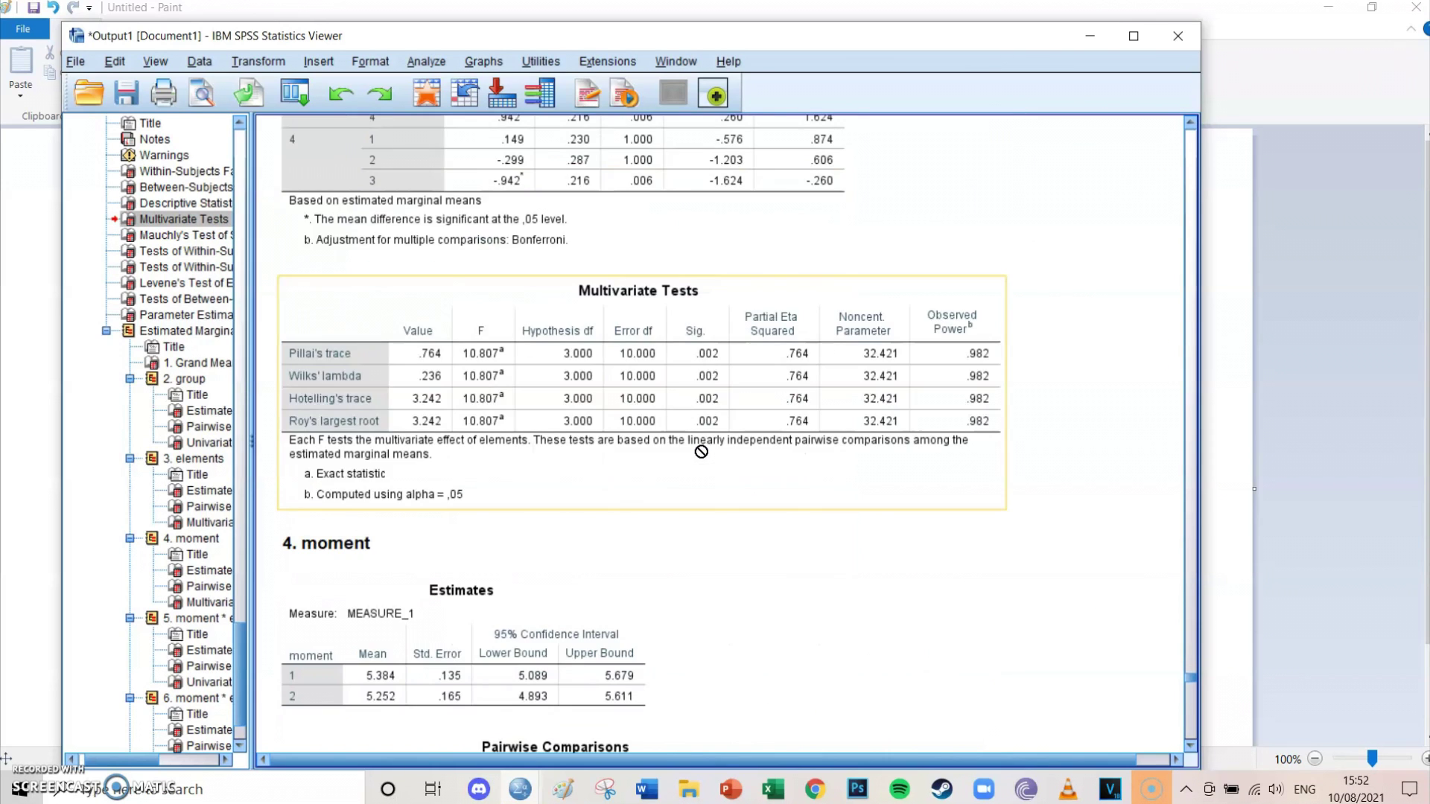
pyautogui.scroll(-10, 701, 451)
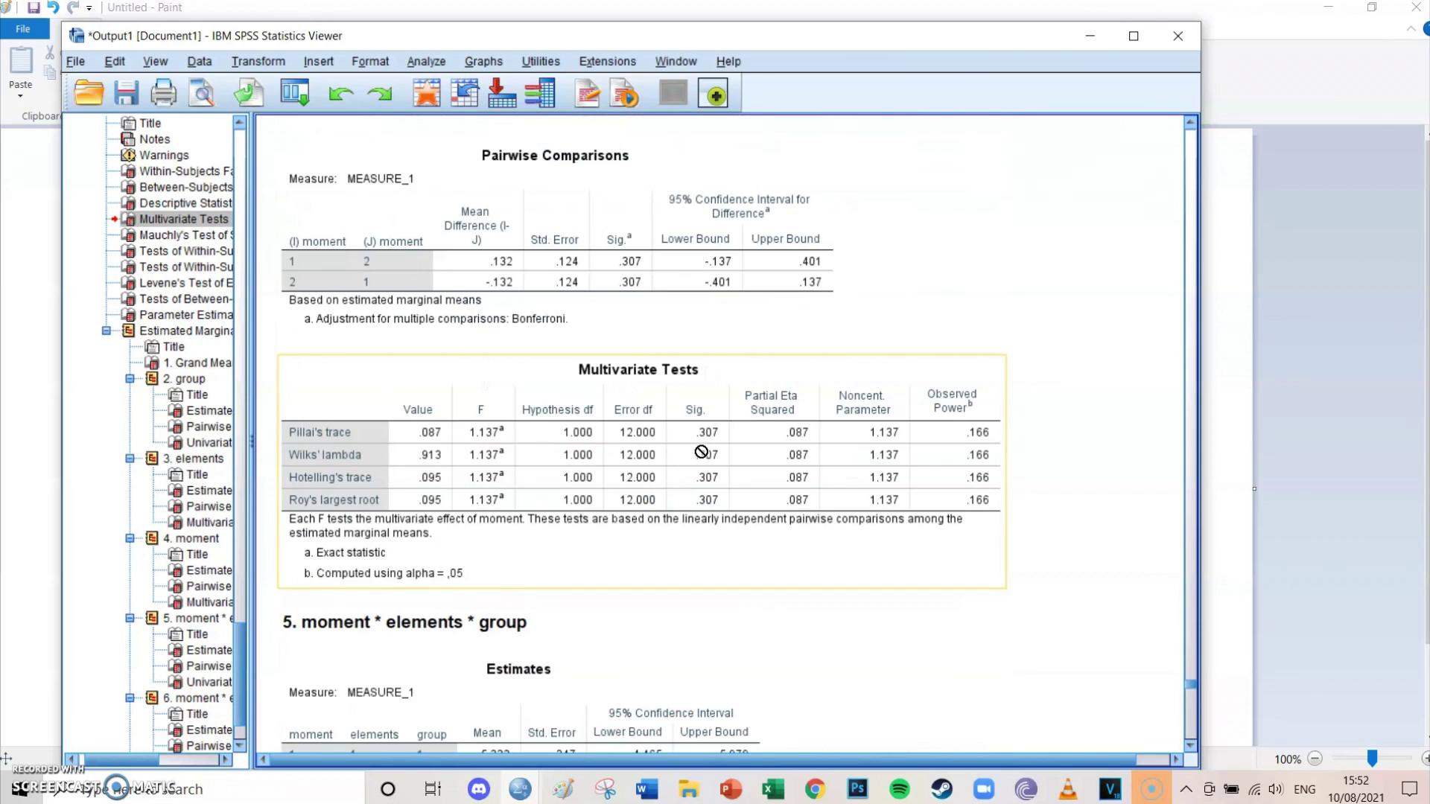
# - Examine the Estimates and between-group Pairwise Comparisons tables in section 5, moment * elements * group
pyautogui.scroll(-6, 700, 452)
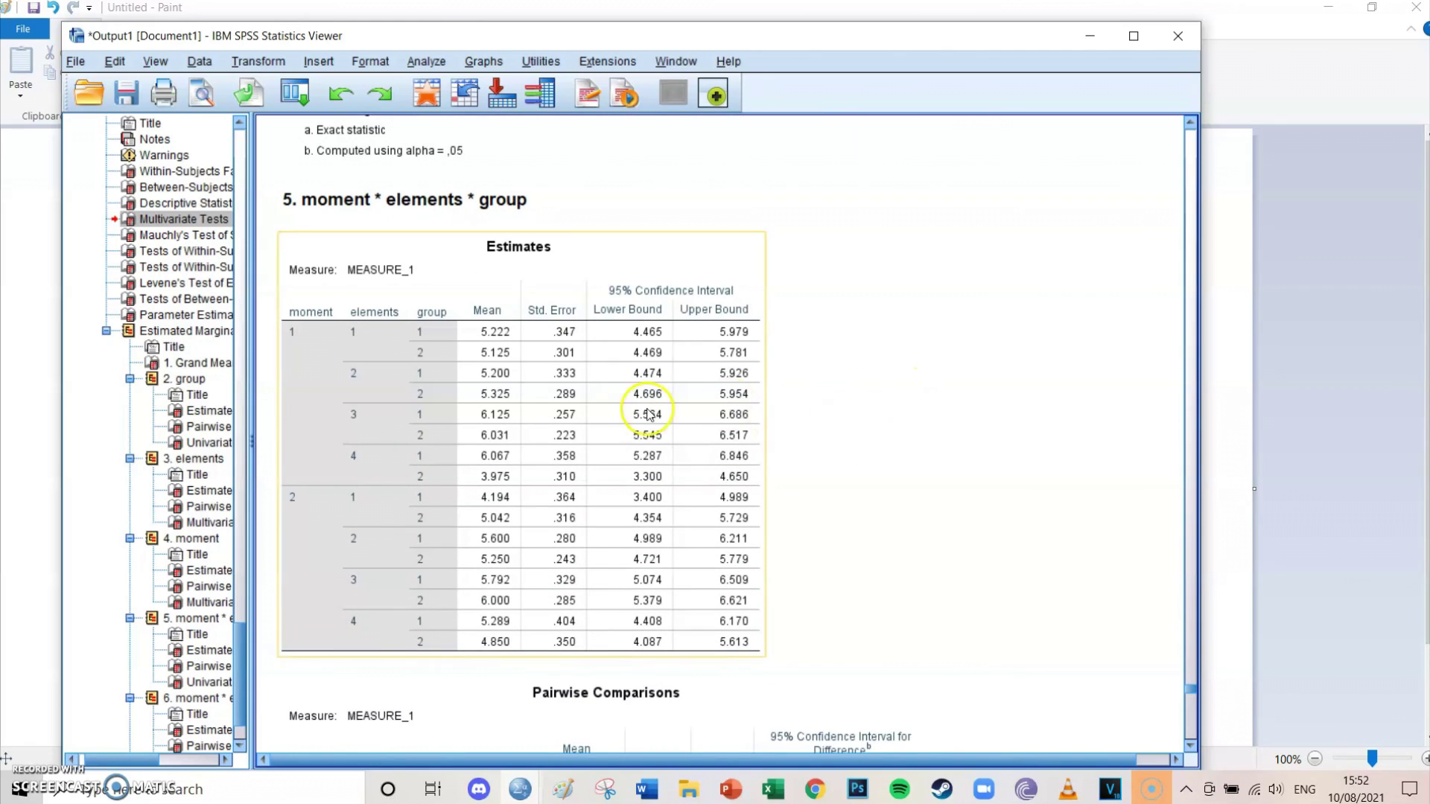
pyautogui.click(370, 201)
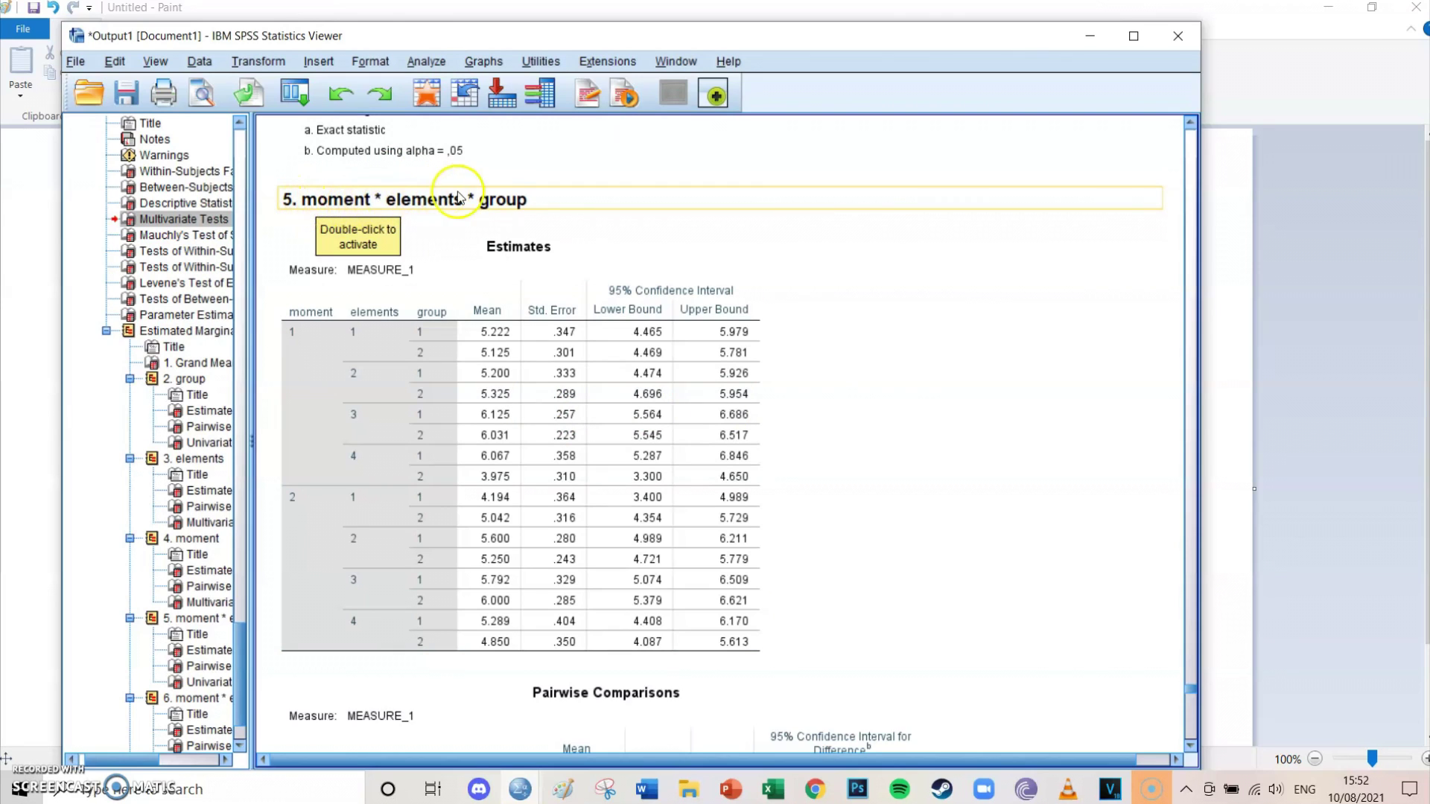
pyautogui.click(755, 298)
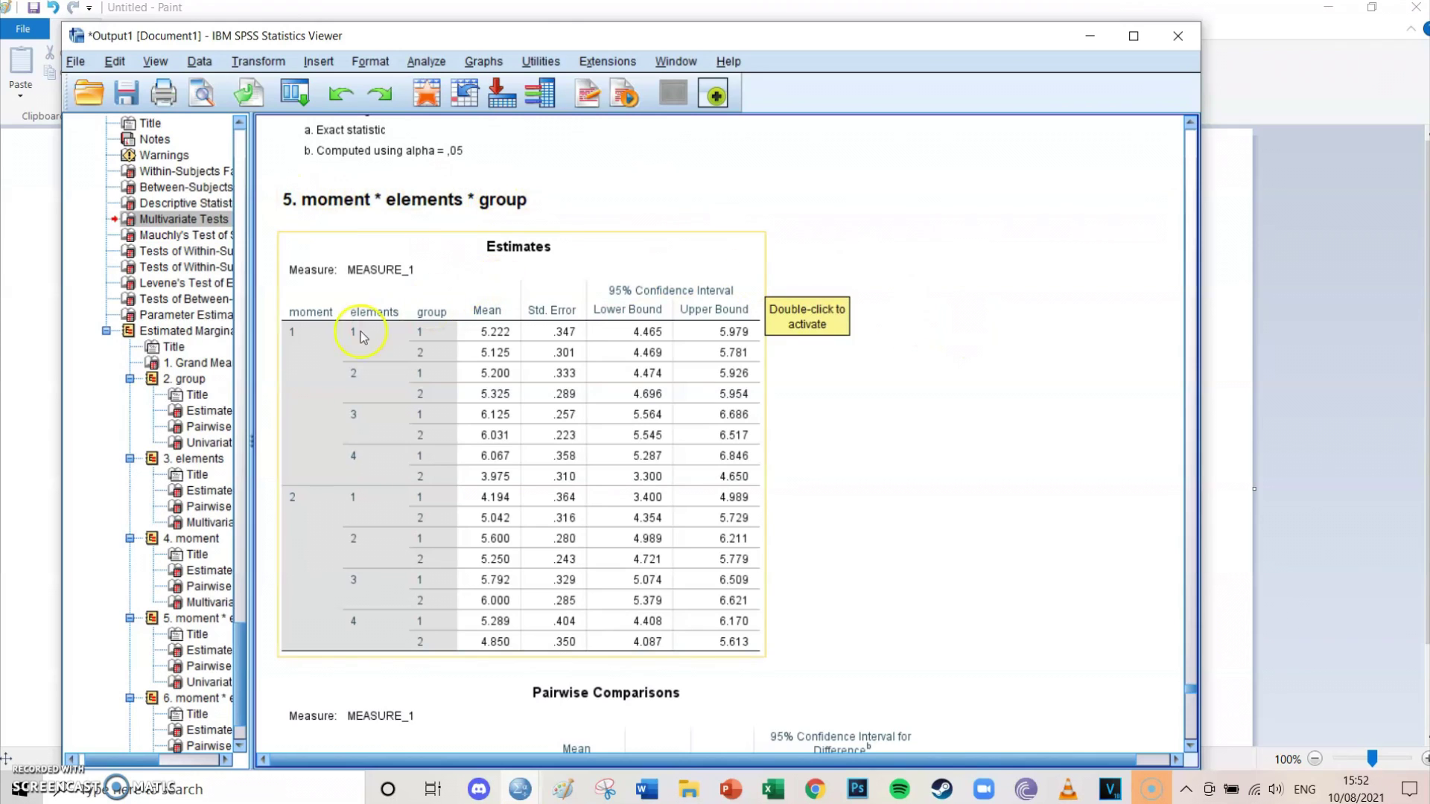
pyautogui.click(308, 339)
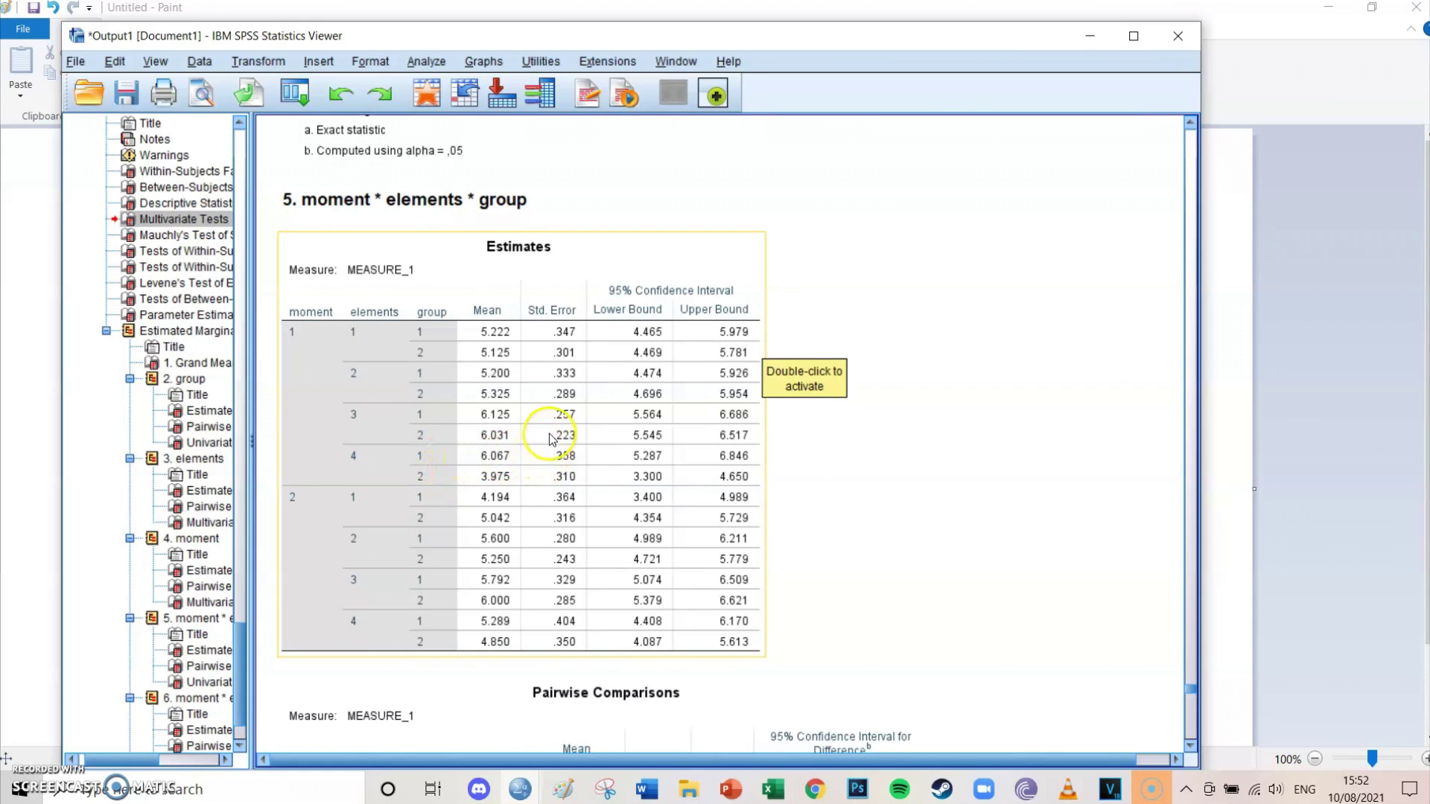
pyautogui.scroll(-5, 287, 436)
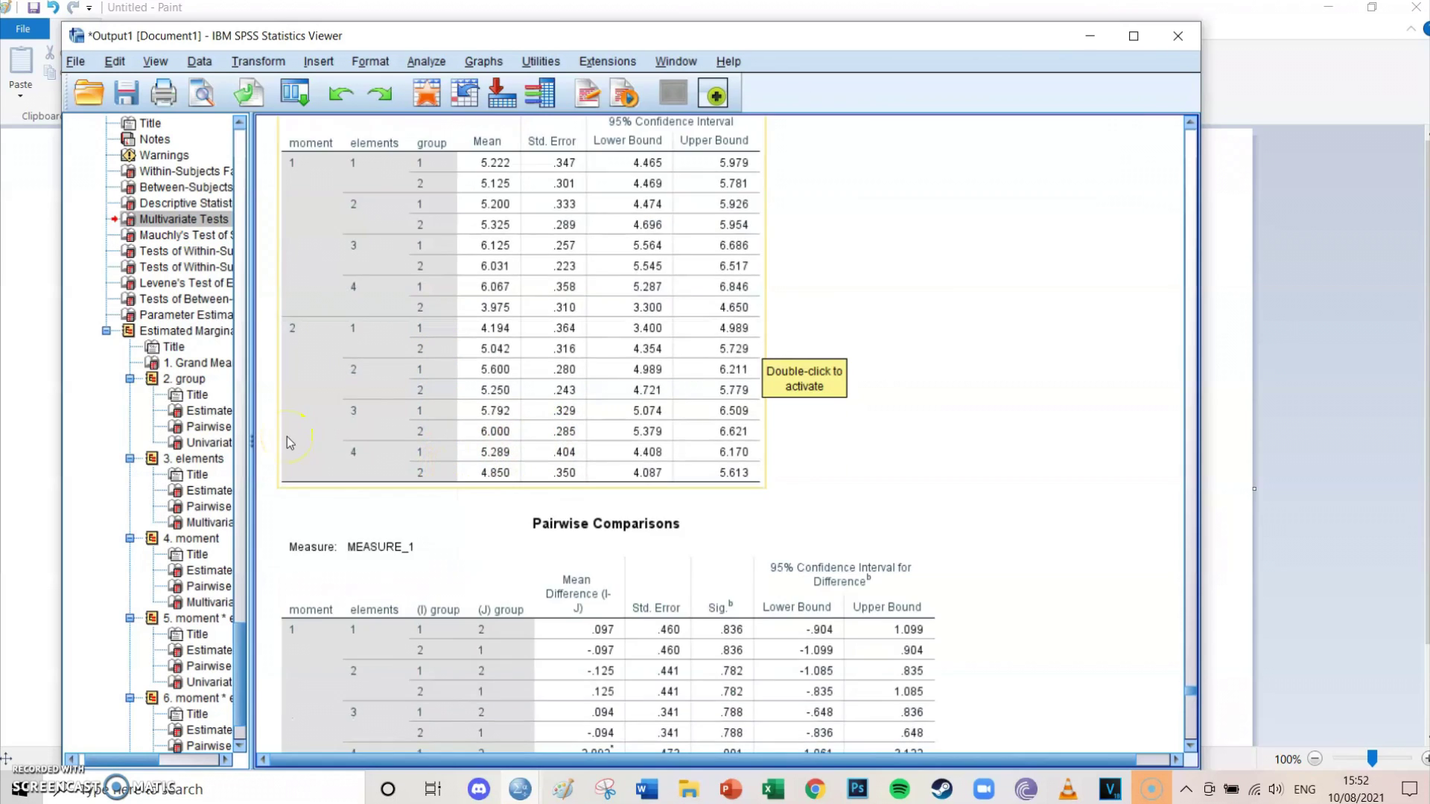
pyautogui.scroll(-2, 289, 442)
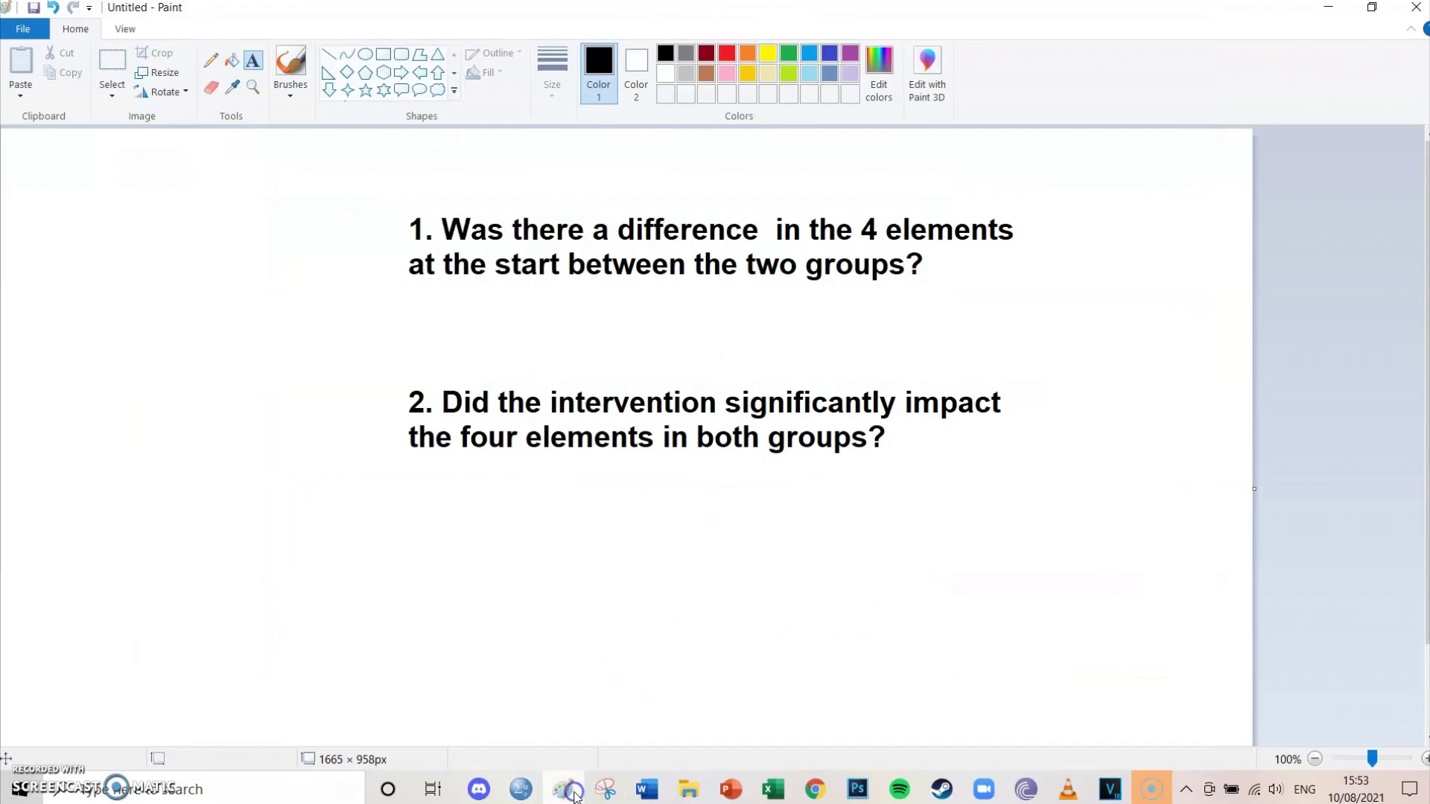
# - Switch to Paint to reread the research question about the intervention's impact and return to the SPSS output document
pyautogui.click(563, 789)
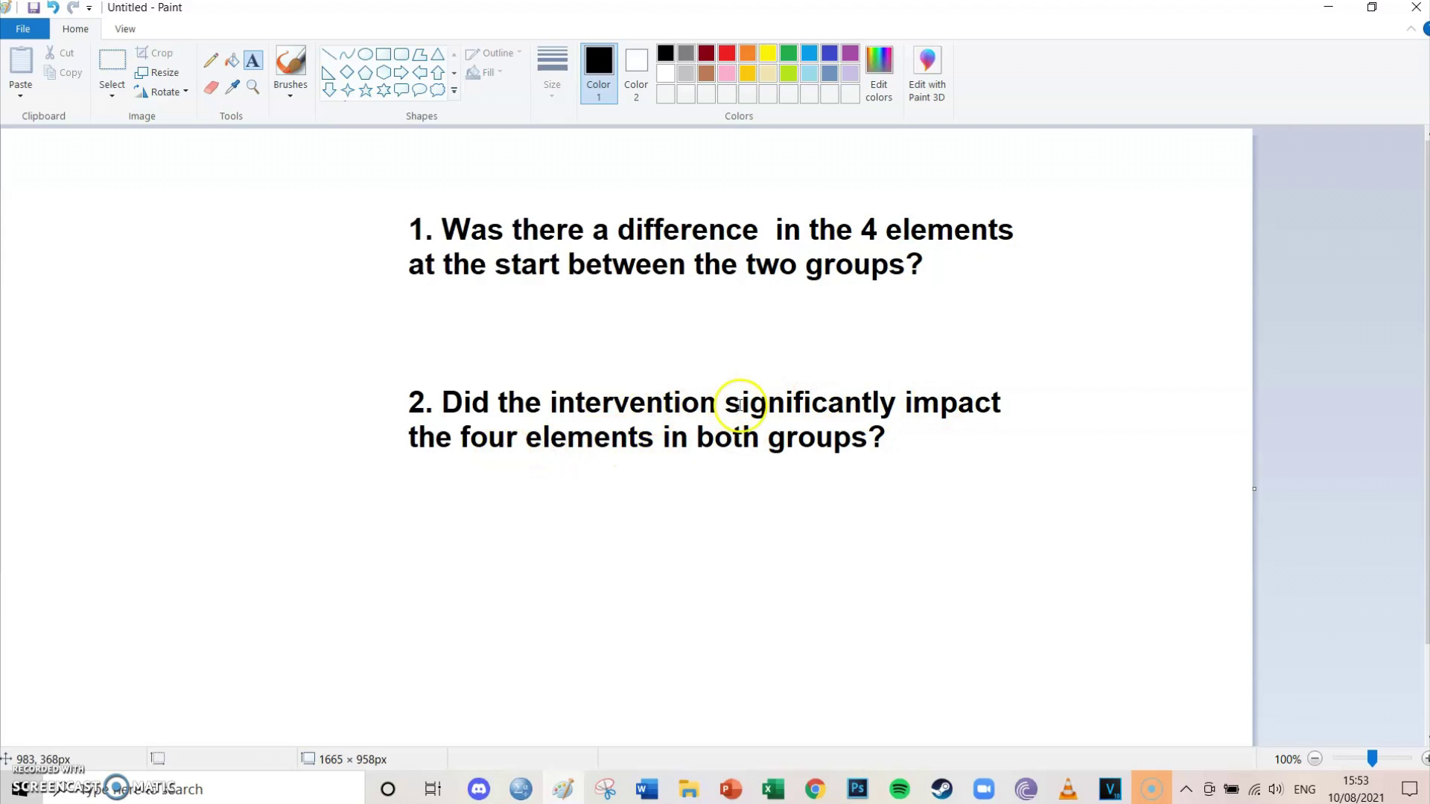
pyautogui.click(519, 788)
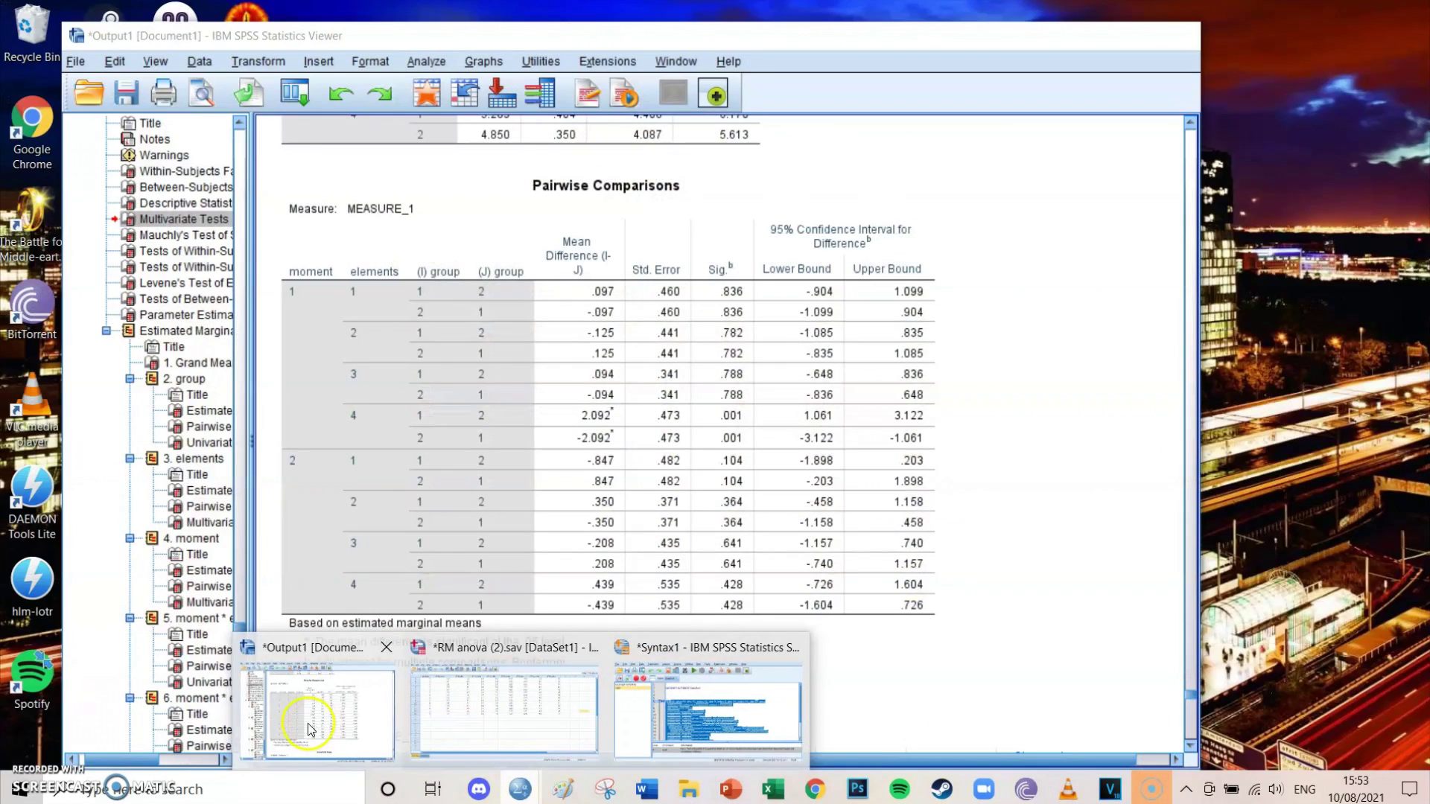
pyautogui.click(315, 726)
# - Examine the second moment * elements * group section, focusing on the Pairwise Comparisons between moments for each element and group
pyautogui.scroll(-5, 1015, 483)
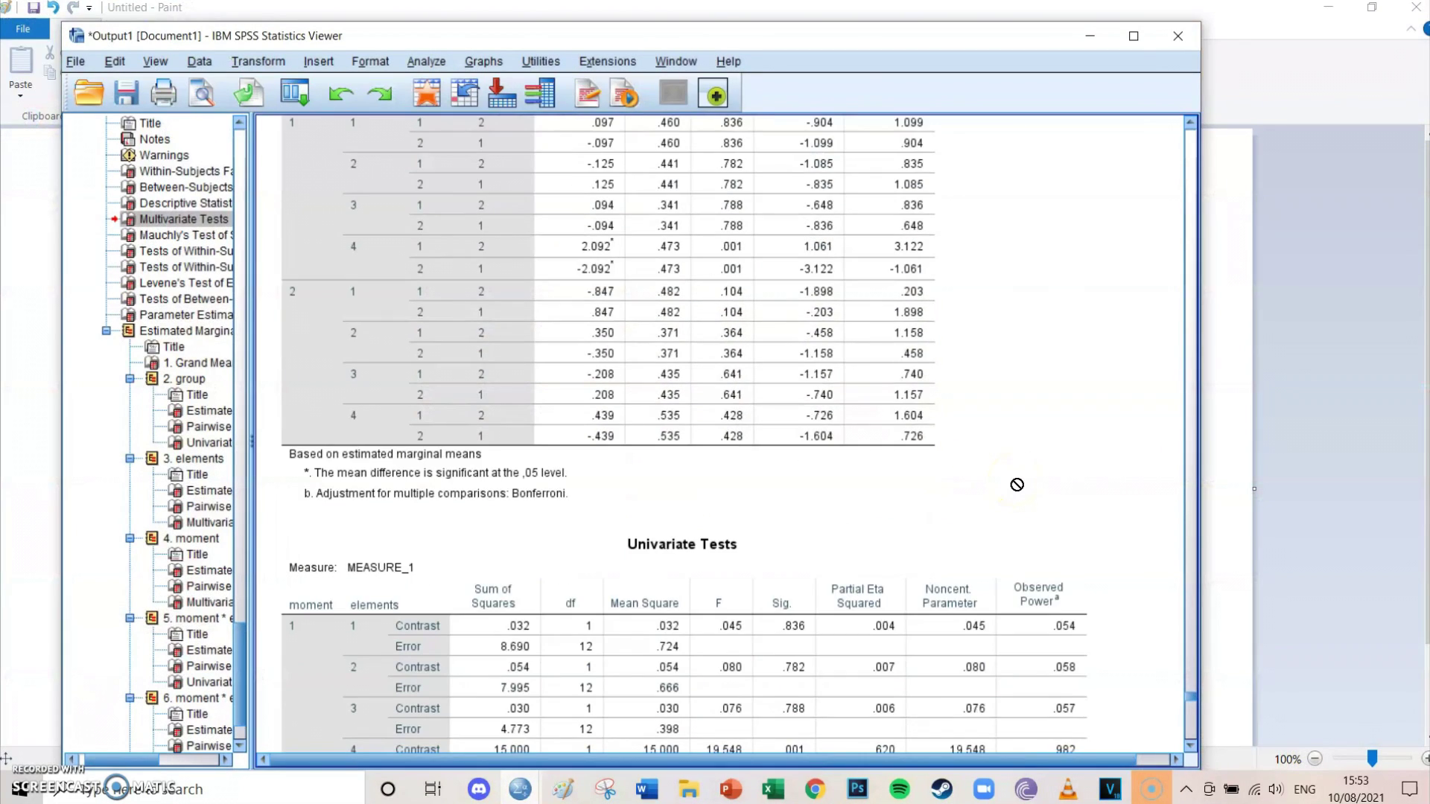
pyautogui.scroll(-10, 1015, 482)
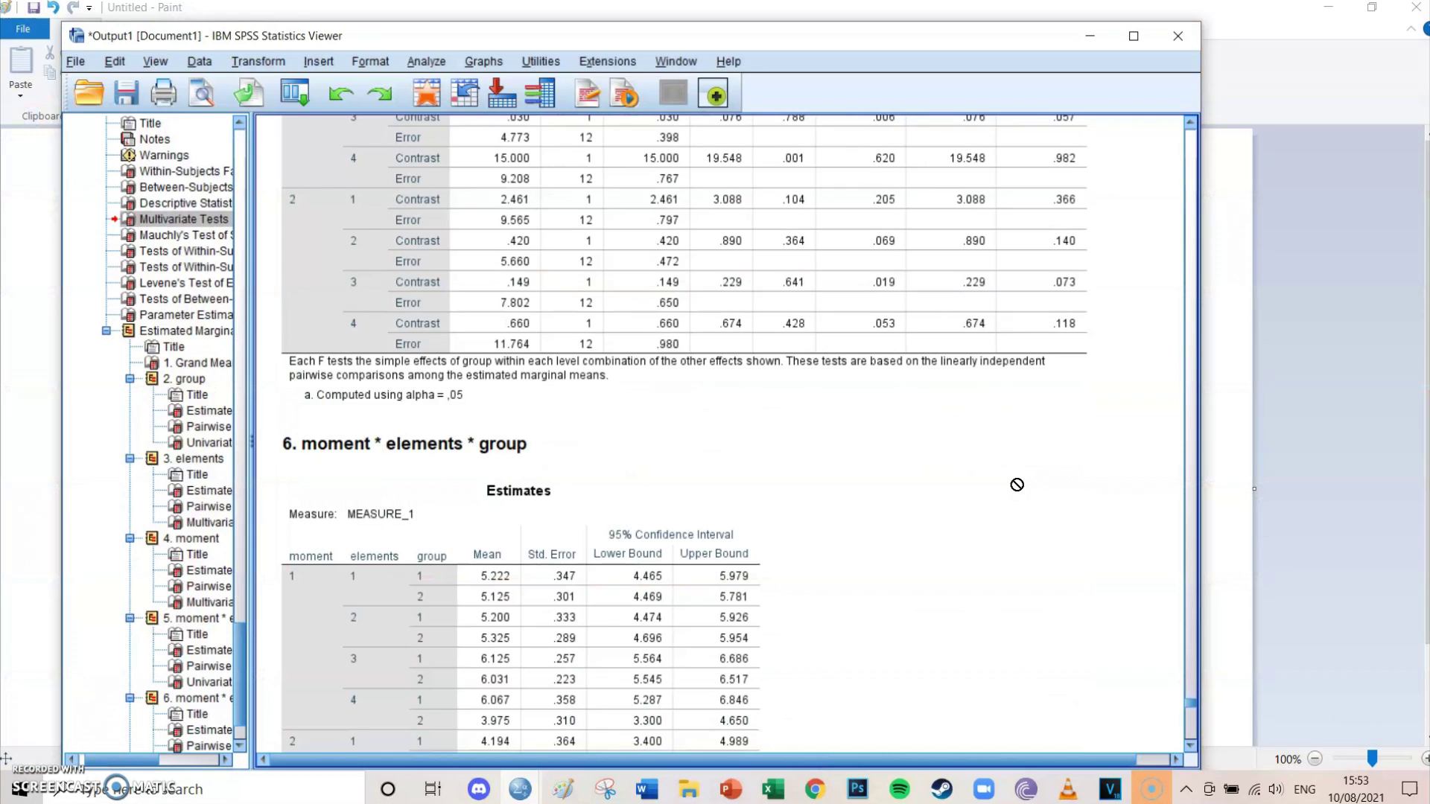
pyautogui.scroll(-2, 1016, 485)
pyautogui.scroll(-2, 1017, 485)
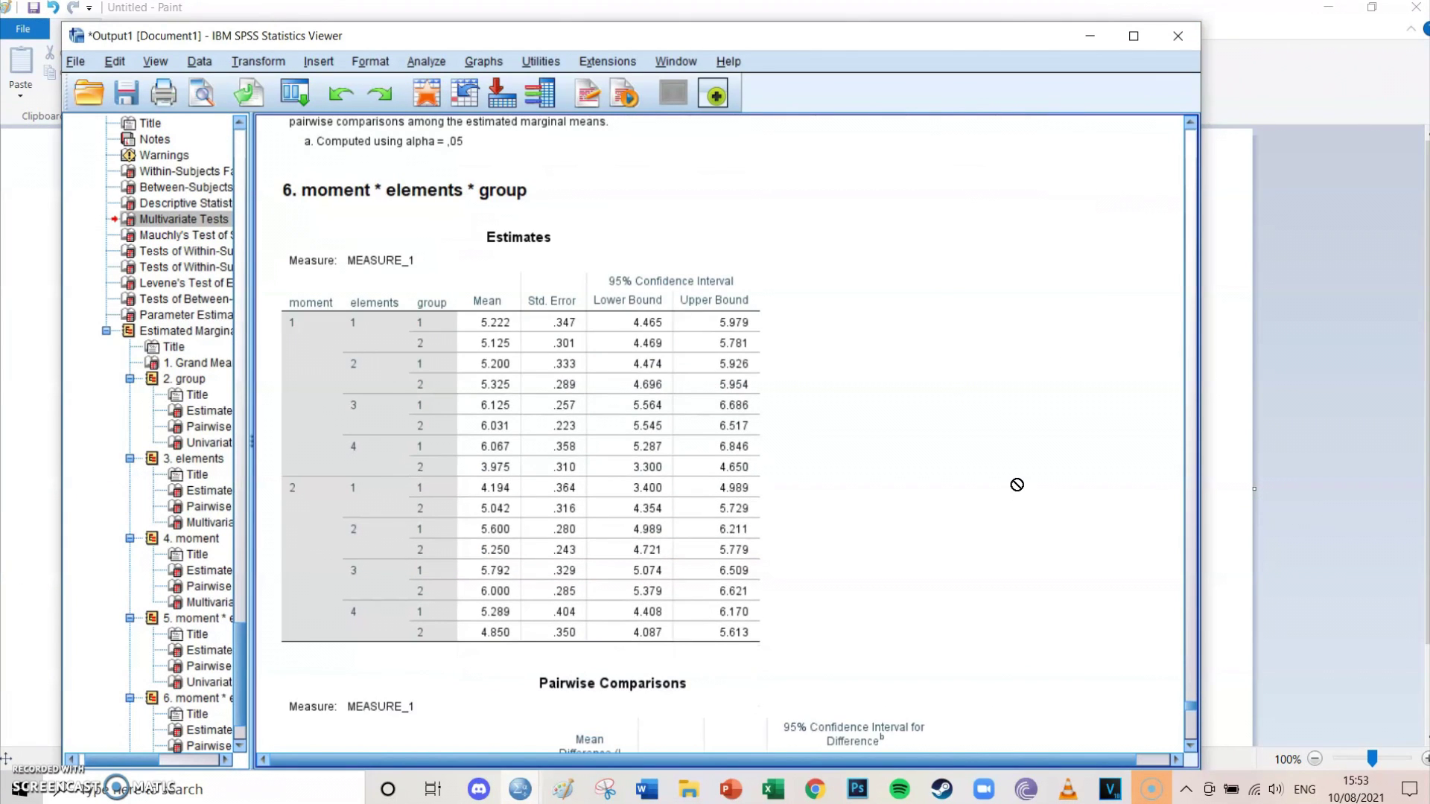
pyautogui.scroll(-10, 1016, 484)
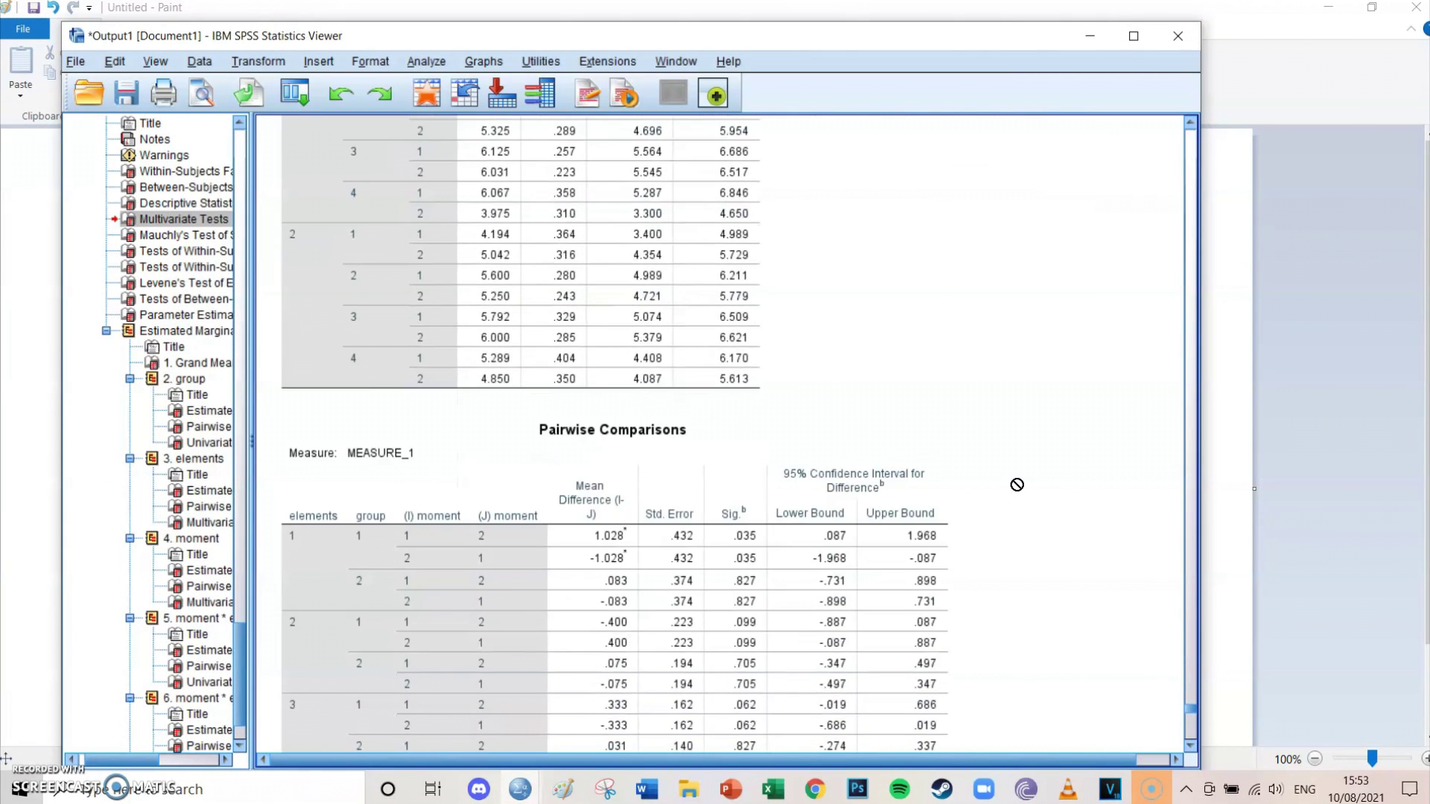
pyautogui.scroll(-2, 1017, 485)
pyautogui.click(1110, 351)
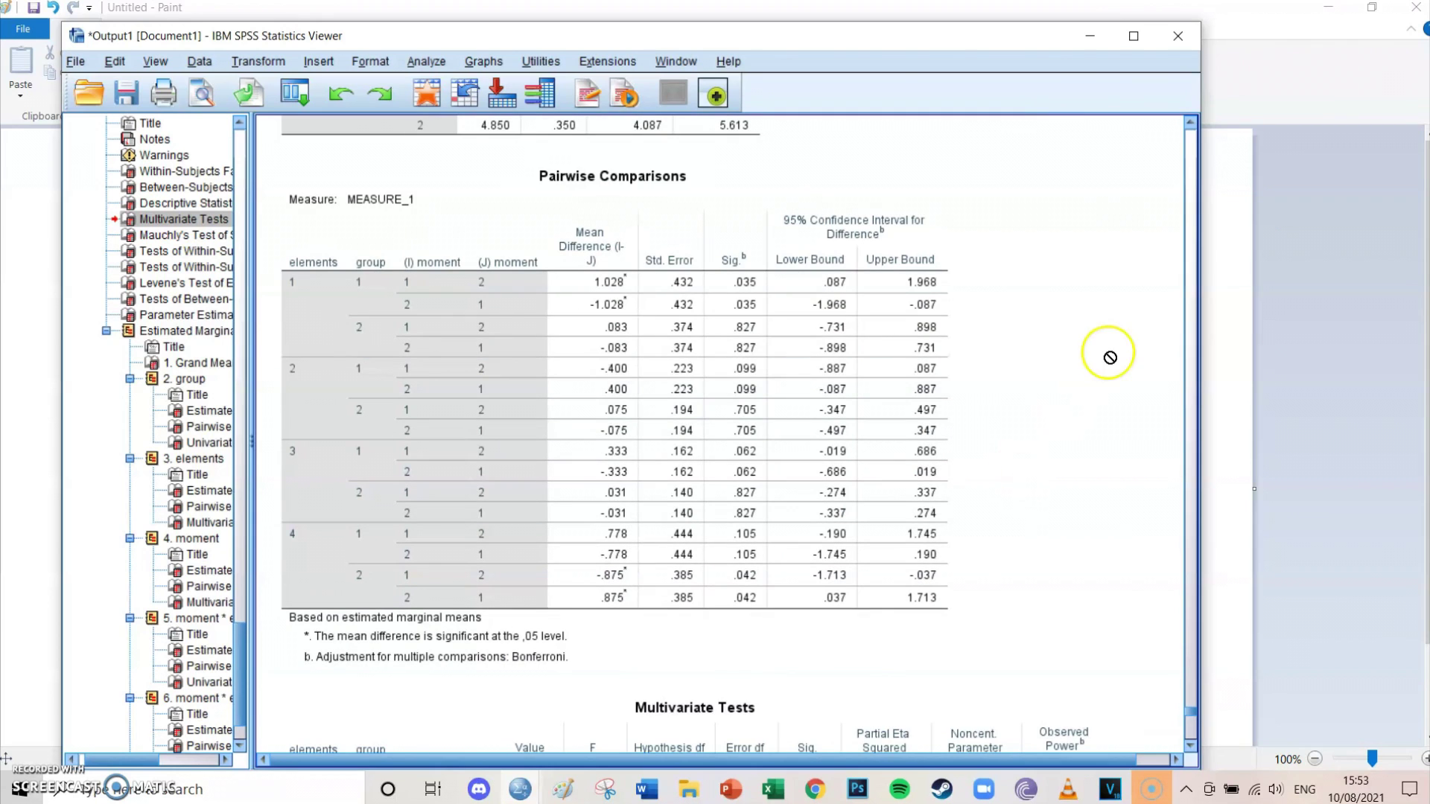
pyautogui.scroll(6, 1097, 385)
pyautogui.scroll(8, 1097, 385)
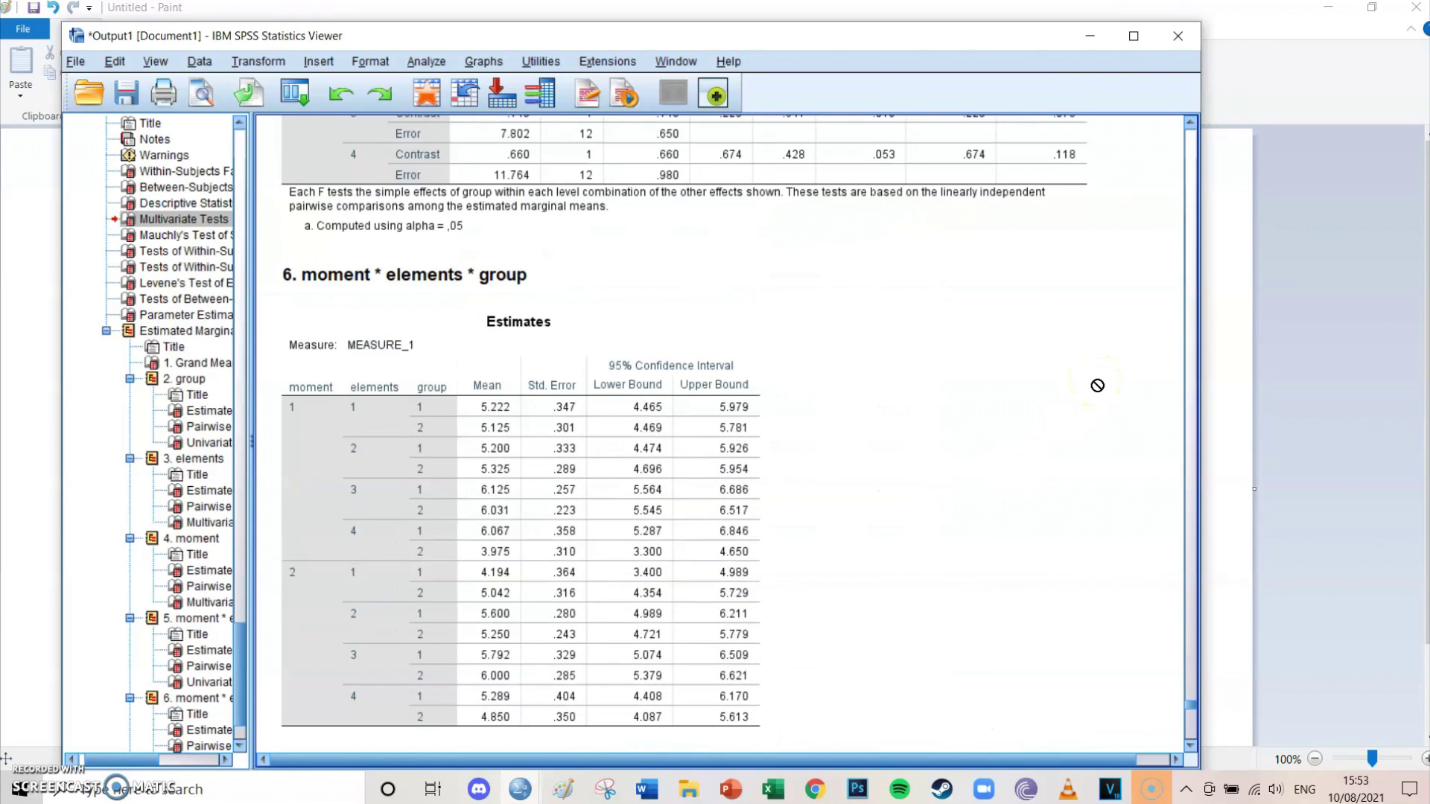
pyautogui.click(731, 362)
pyautogui.scroll(-14, 823, 437)
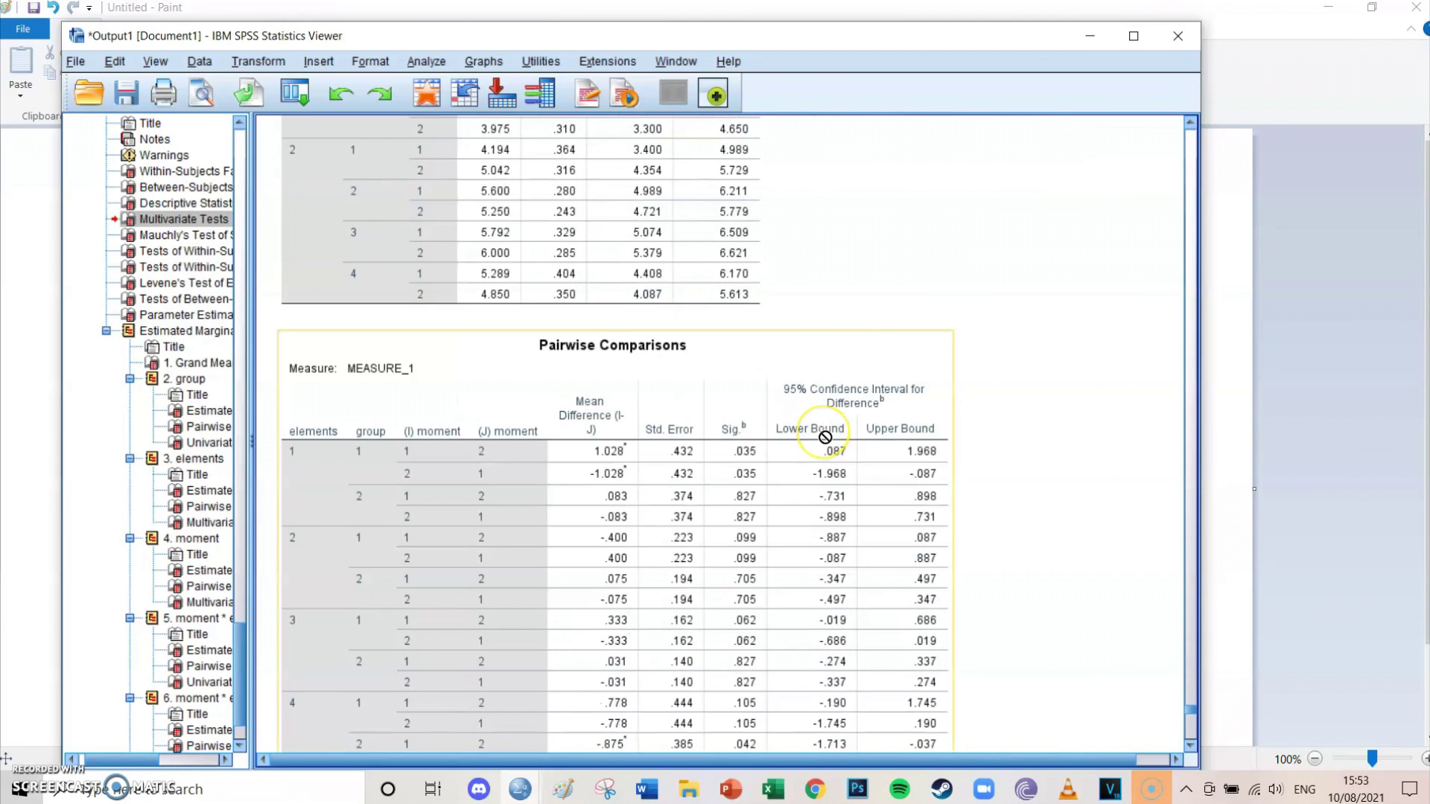
pyautogui.click(517, 192)
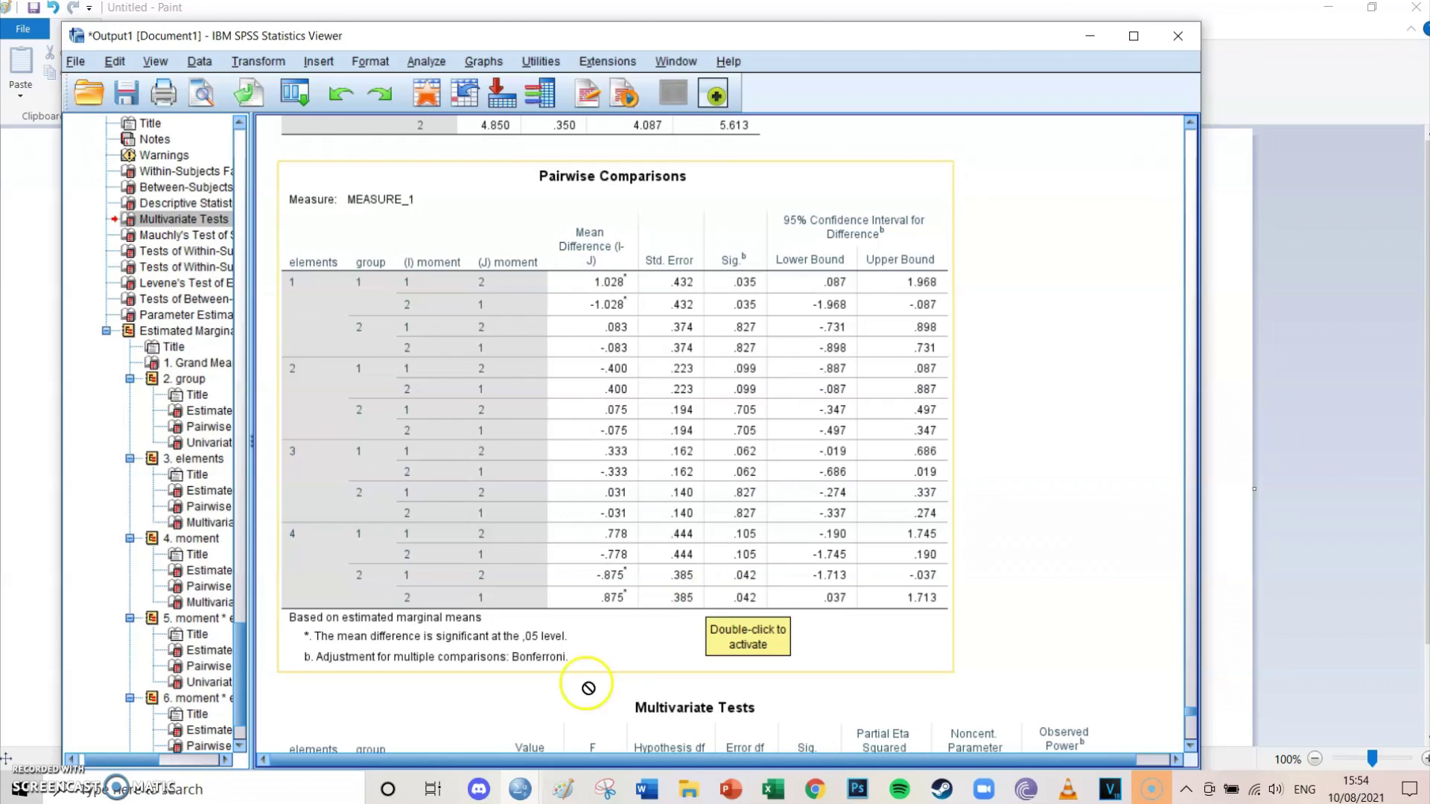
# - Switch to Paint to check both research questions against the results, and reopen the SPSS output document
pyautogui.click(563, 792)
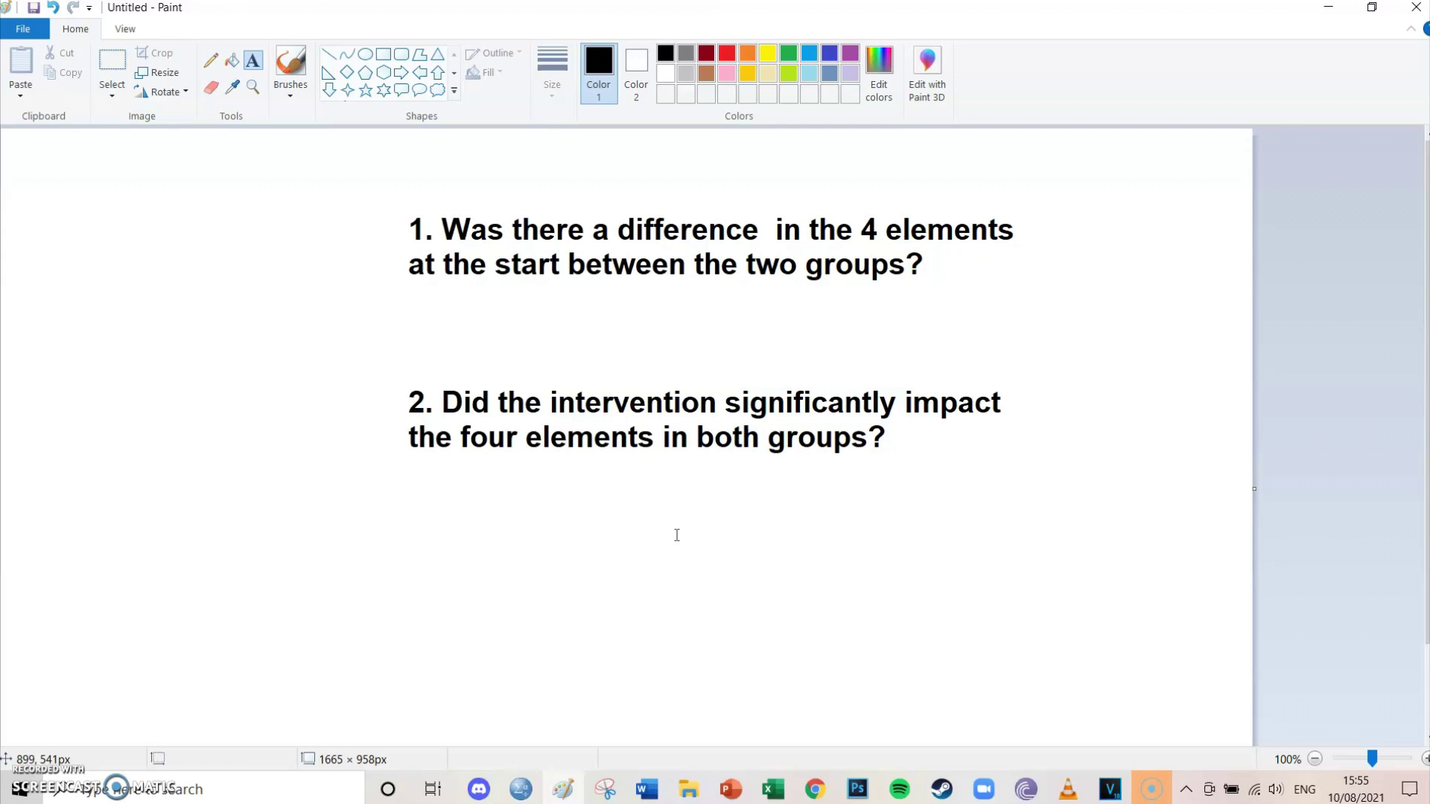
pyautogui.click(519, 788)
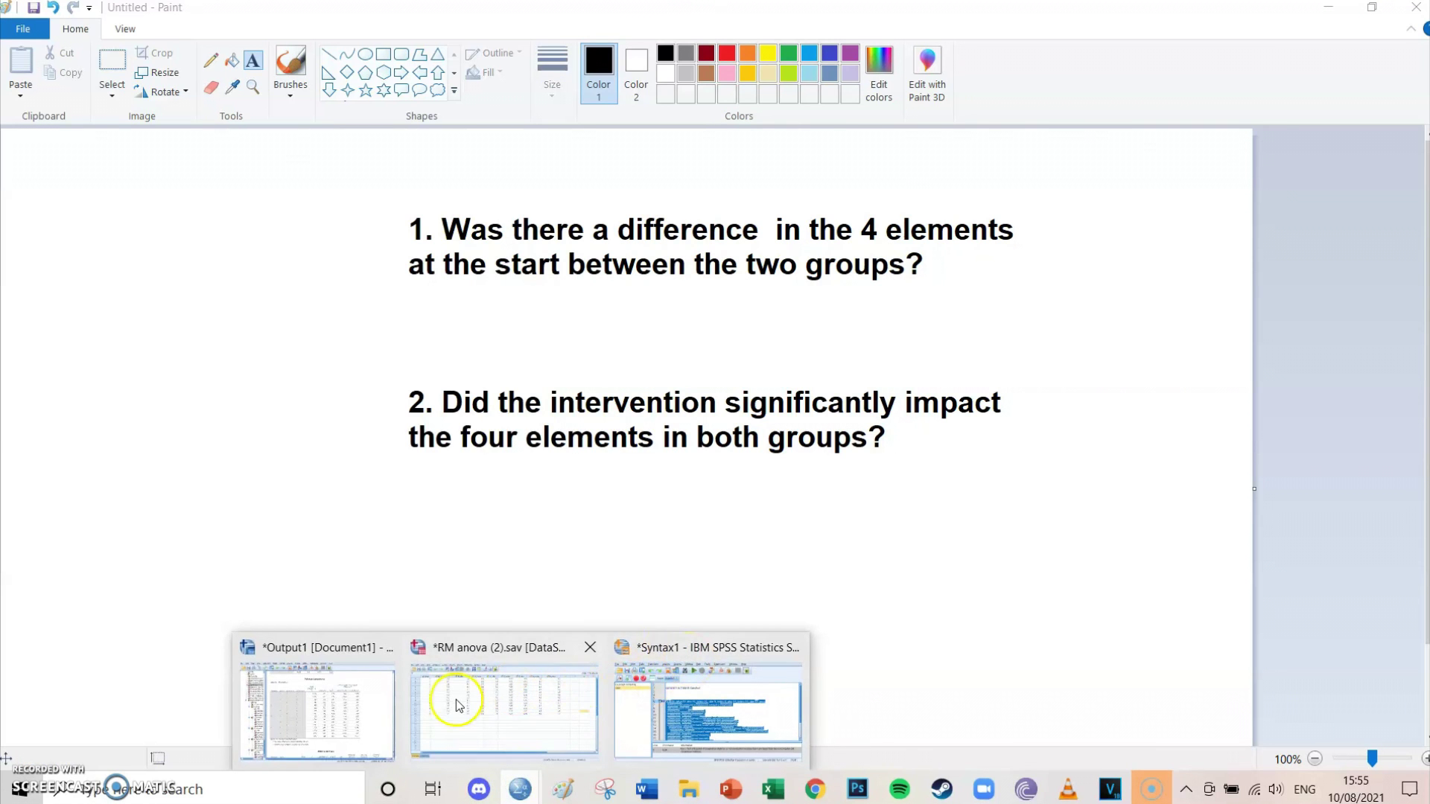
pyautogui.moveTo(365, 719)
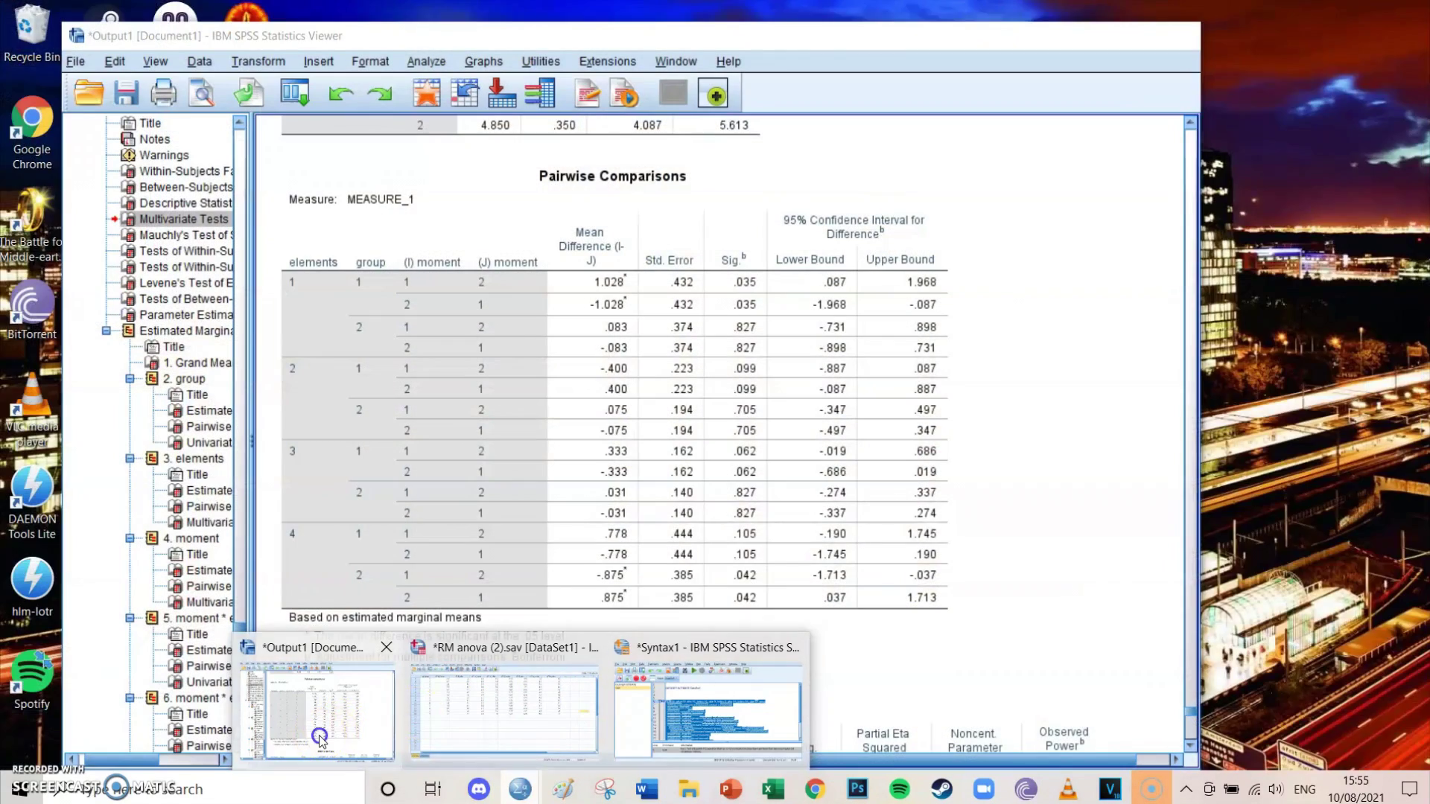
pyautogui.click(335, 711)
# - Look over the Multivariate Tests below the moment comparisons and revisit the tables of section 6, moment * elements * group
pyautogui.scroll(-3, 937, 505)
pyautogui.scroll(-10, 1093, 462)
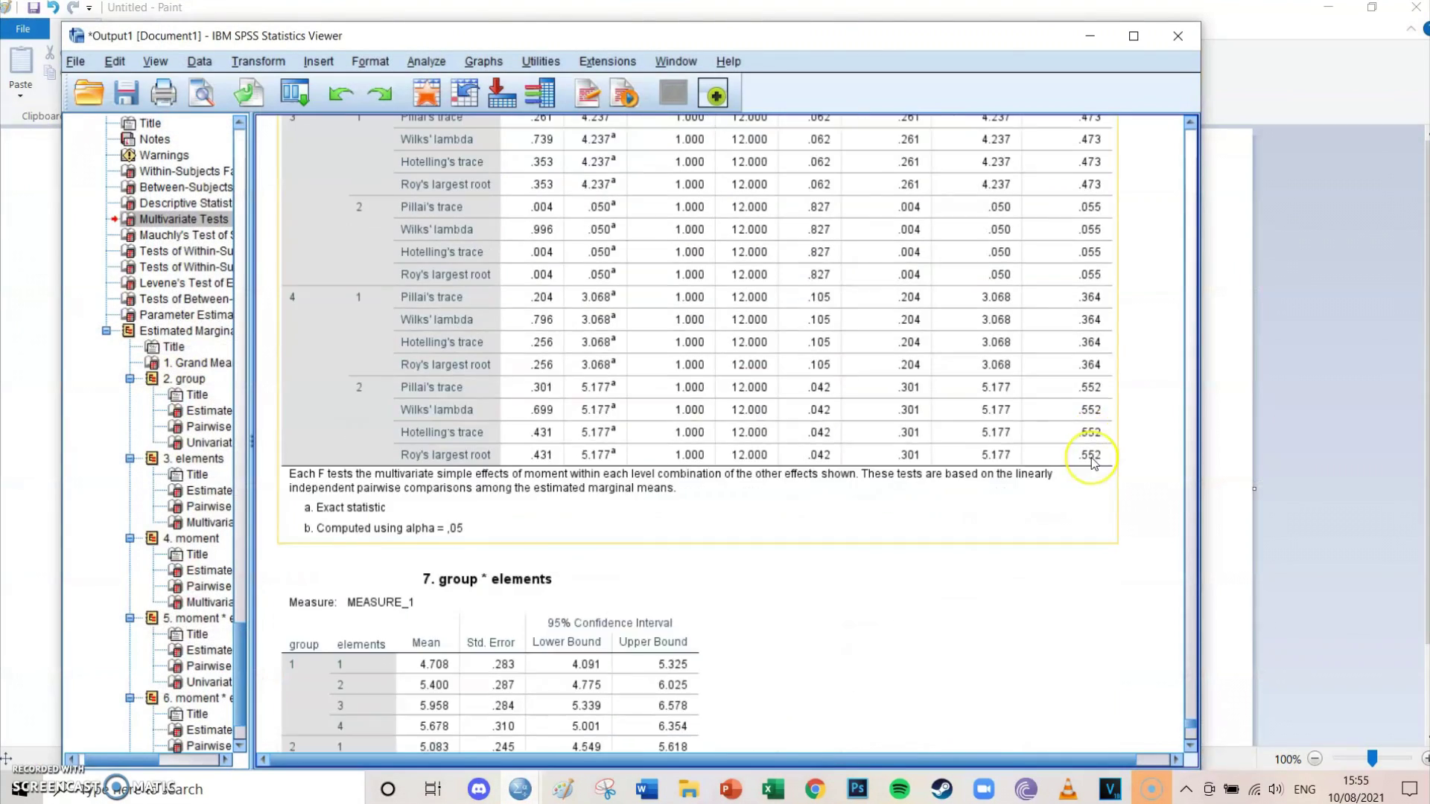
pyautogui.scroll(4, 1093, 461)
pyautogui.scroll(-5, 1093, 462)
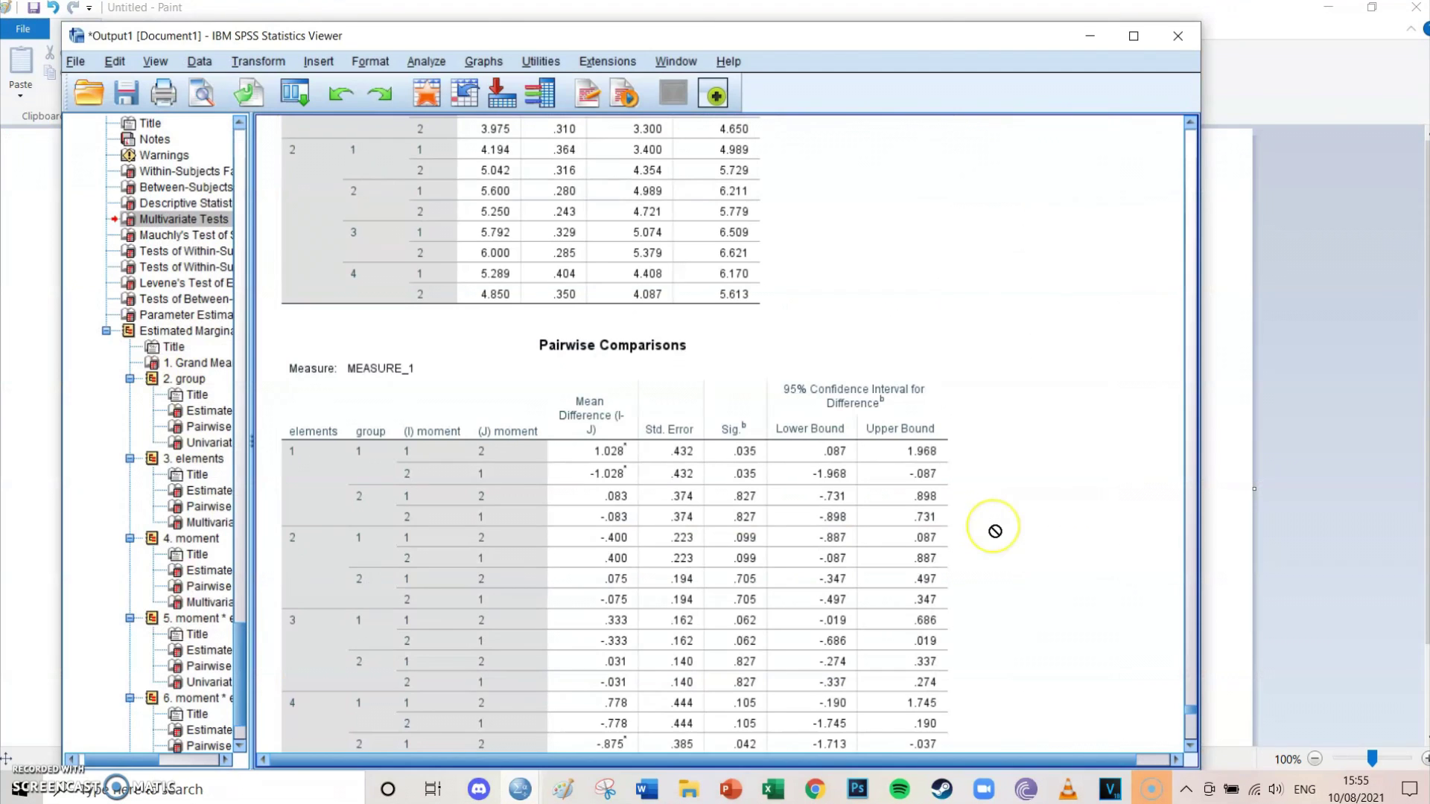
pyautogui.scroll(-1, 995, 529)
pyautogui.scroll(2, 1031, 489)
pyautogui.scroll(-10, 1031, 488)
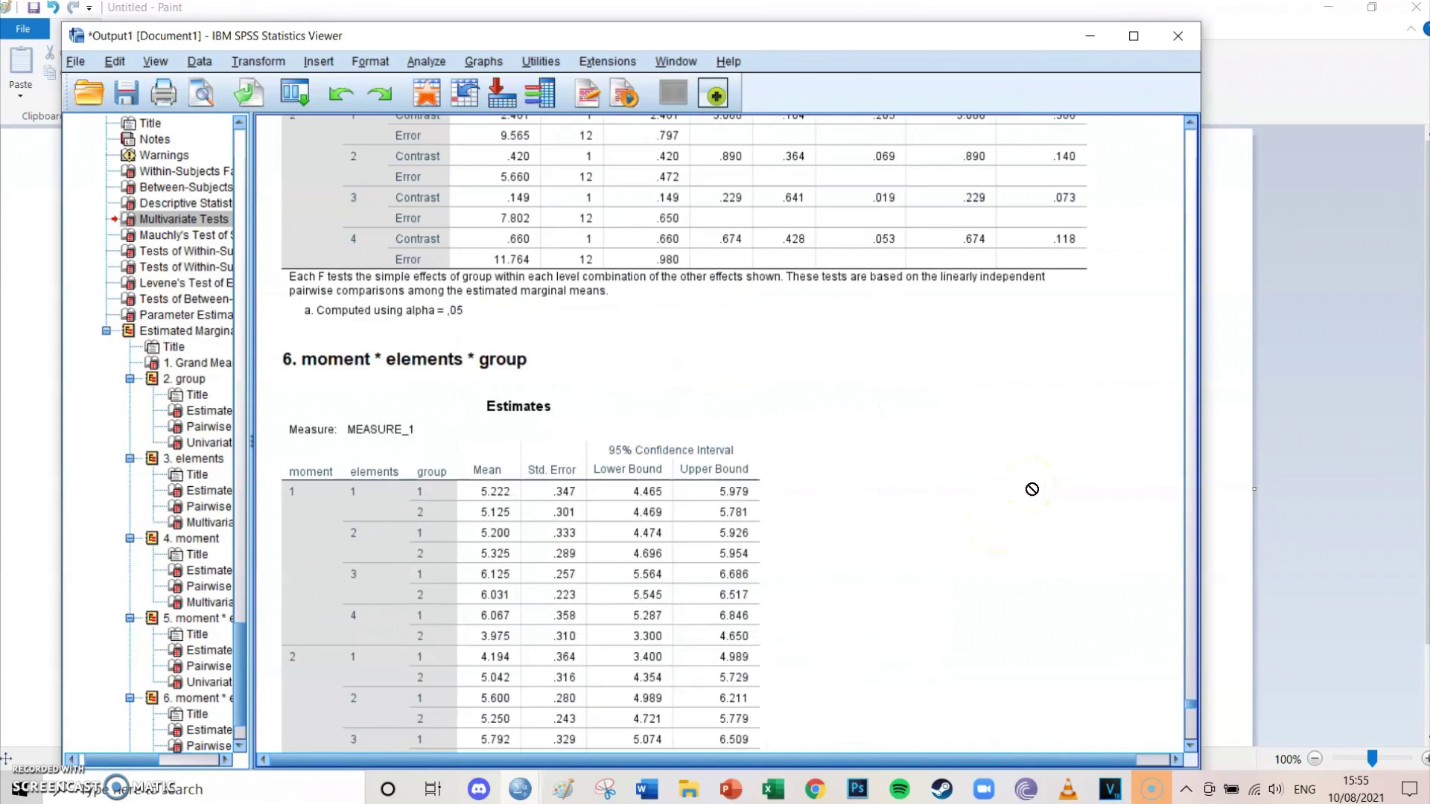
# - Go back to section 2, group, and examine its Estimates, Pairwise Comparisons and Univariate Tests tables
pyautogui.scroll(15, 1116, 440)
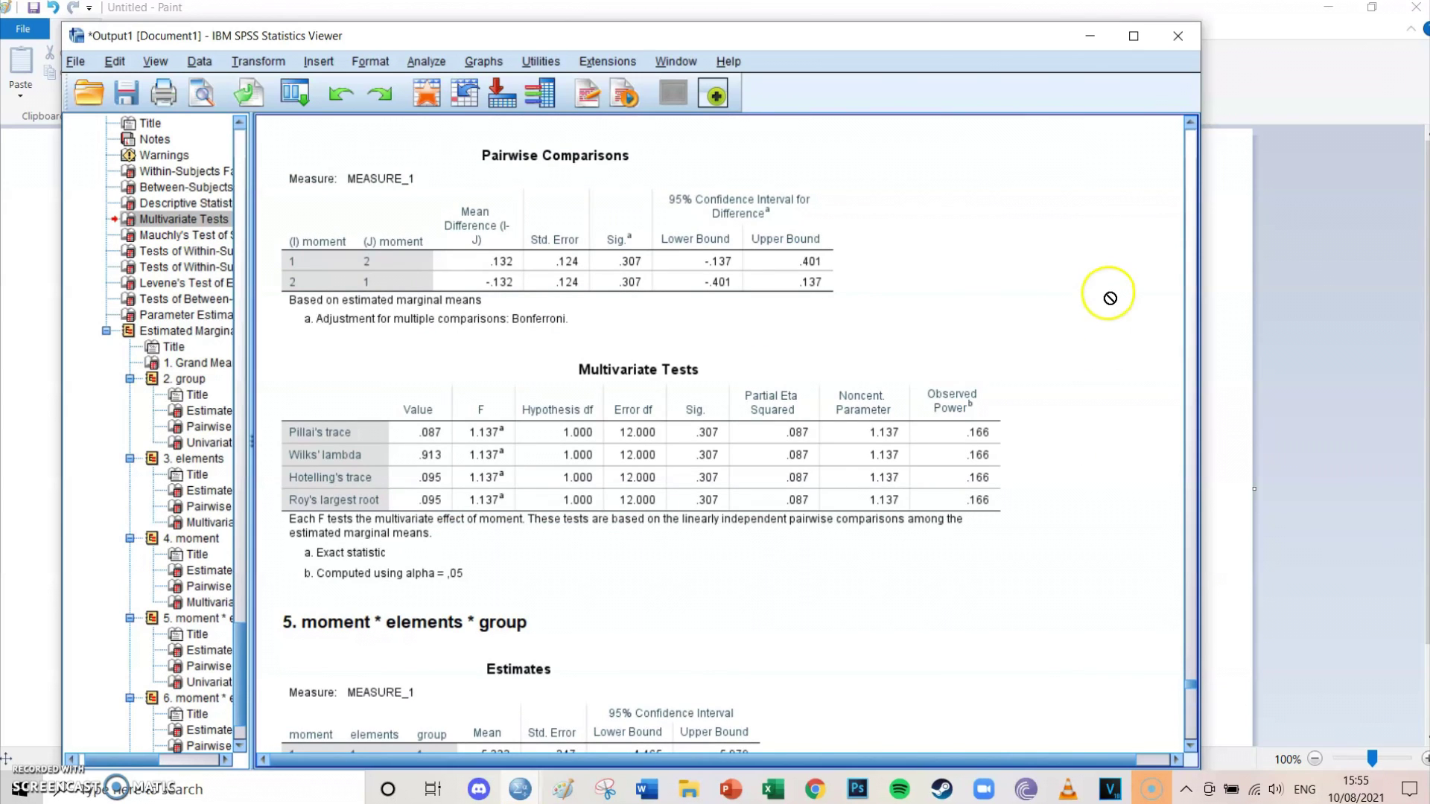
pyautogui.scroll(2, 1107, 313)
pyautogui.scroll(15, 1106, 313)
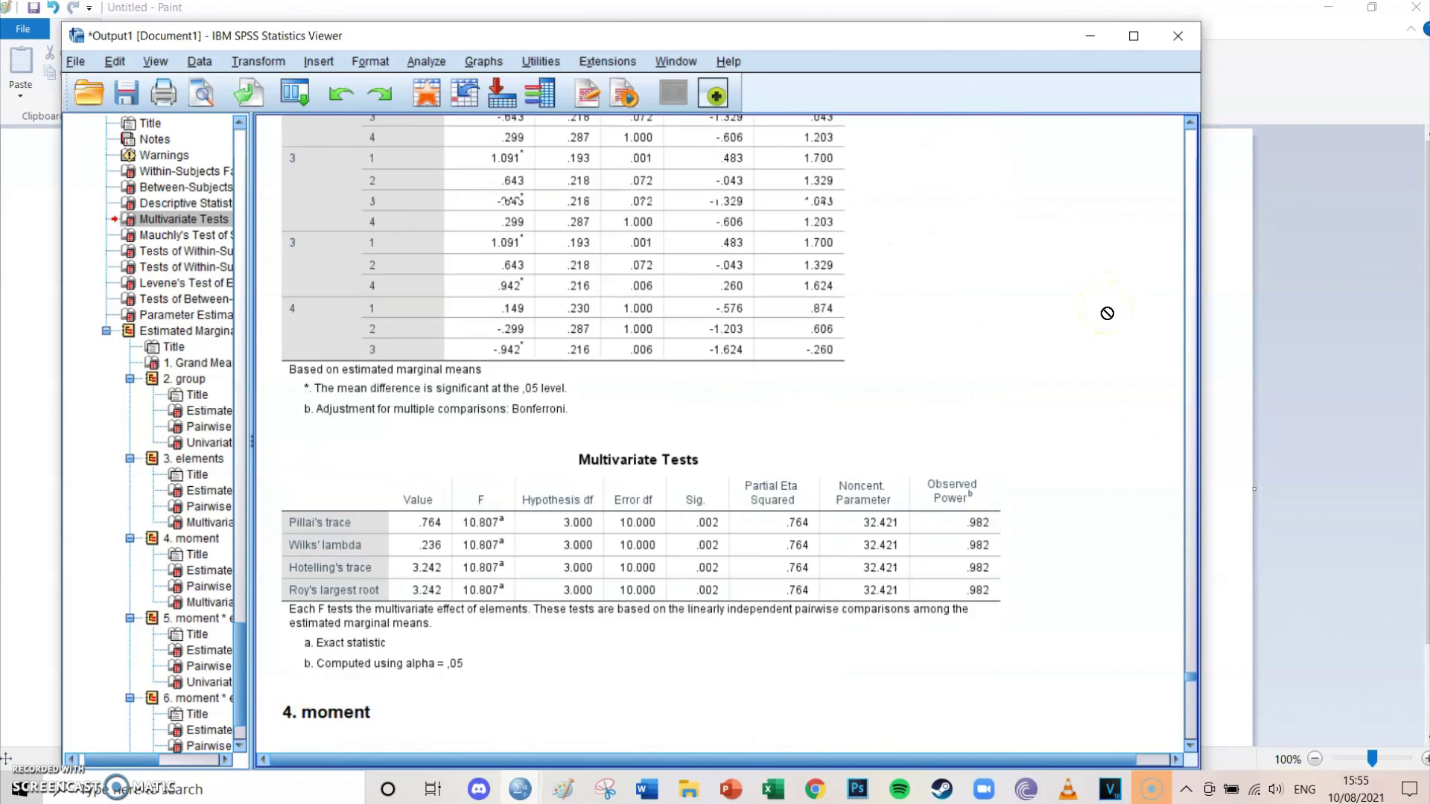
pyautogui.scroll(2, 1107, 313)
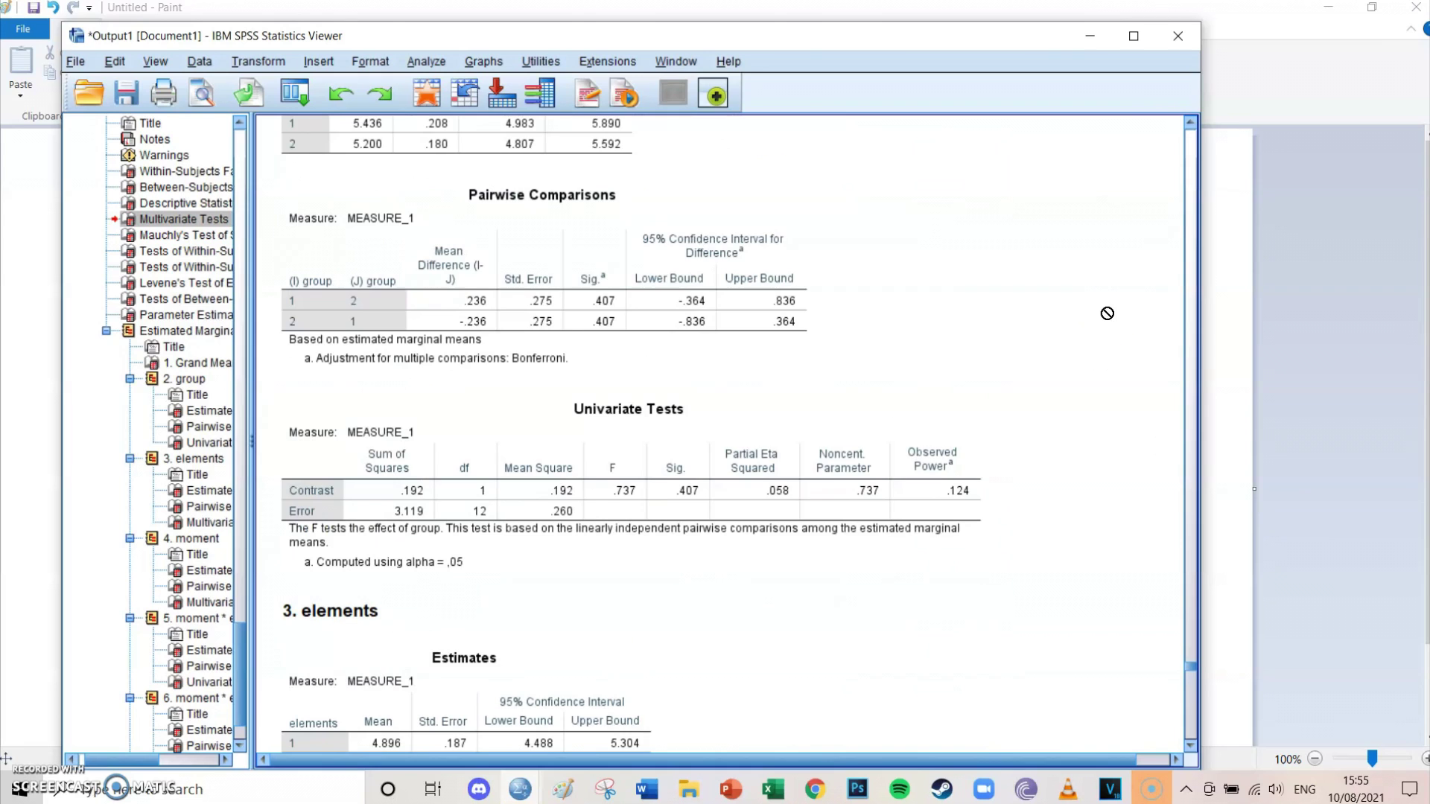
pyautogui.scroll(3, 858, 360)
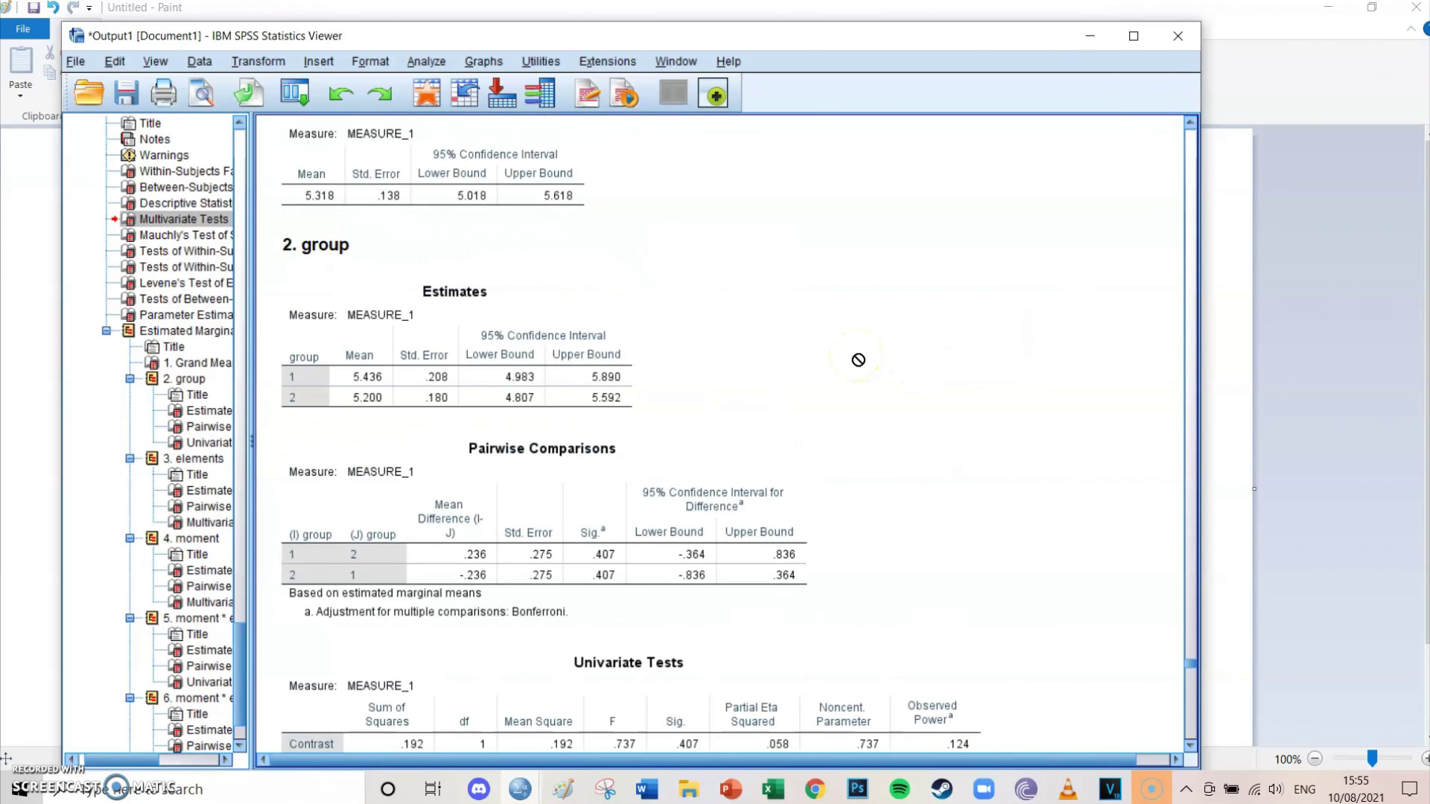
pyautogui.click(402, 580)
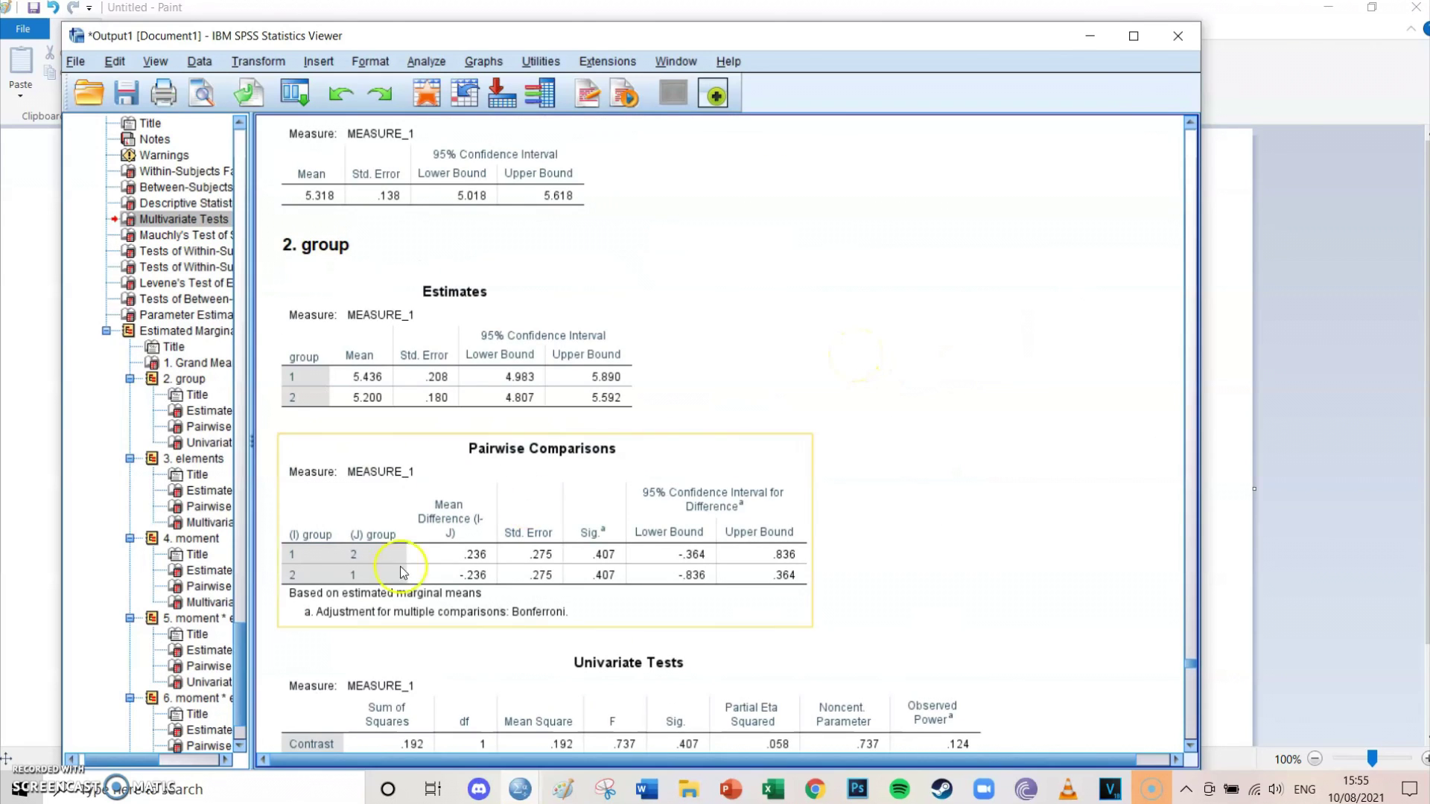
pyautogui.click(323, 543)
pyautogui.click(620, 560)
pyautogui.moveTo(620, 560); pyautogui.dragTo(886, 338)
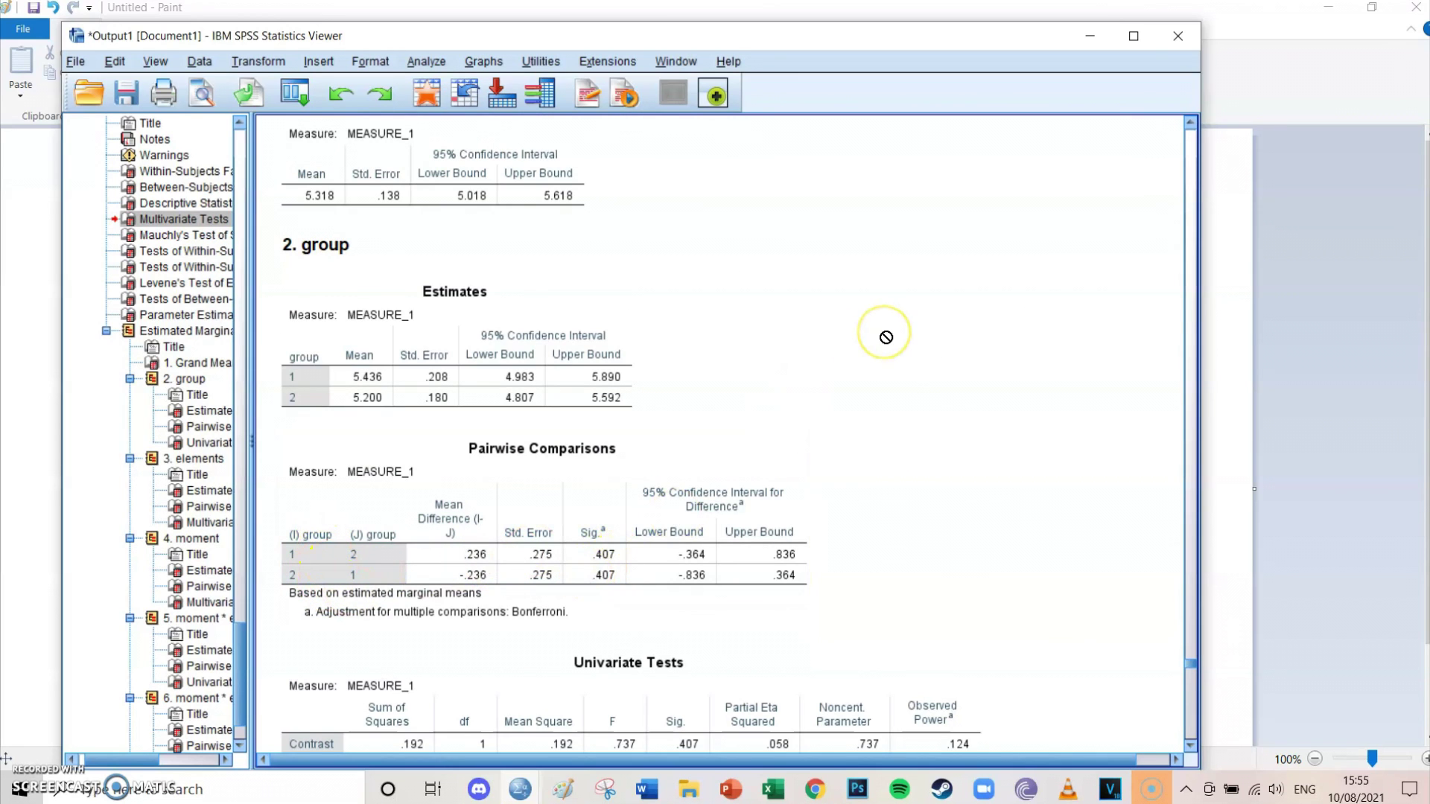
pyautogui.scroll(10, 886, 337)
pyautogui.scroll(-4, 887, 337)
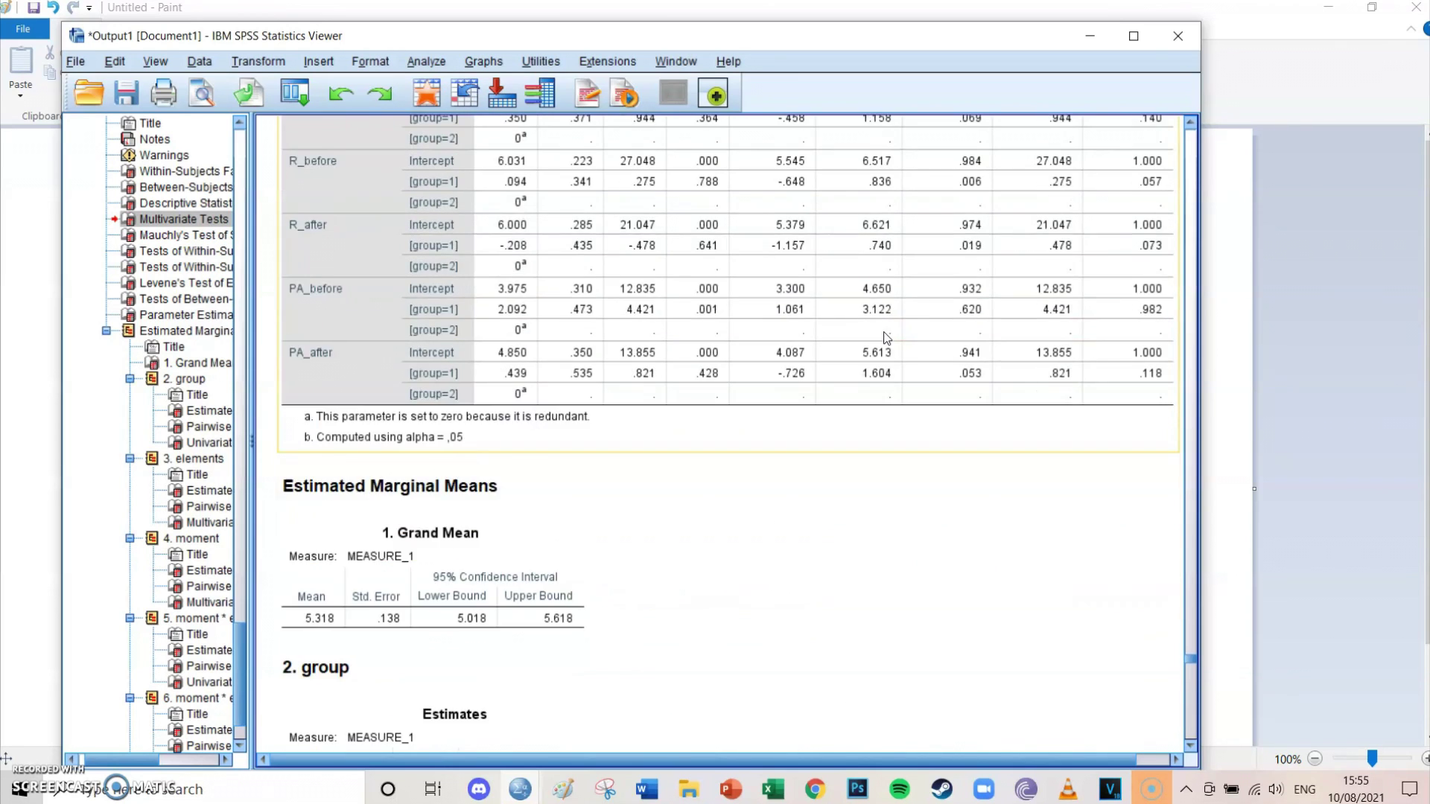
pyautogui.scroll(-8, 885, 338)
pyautogui.click(1029, 396)
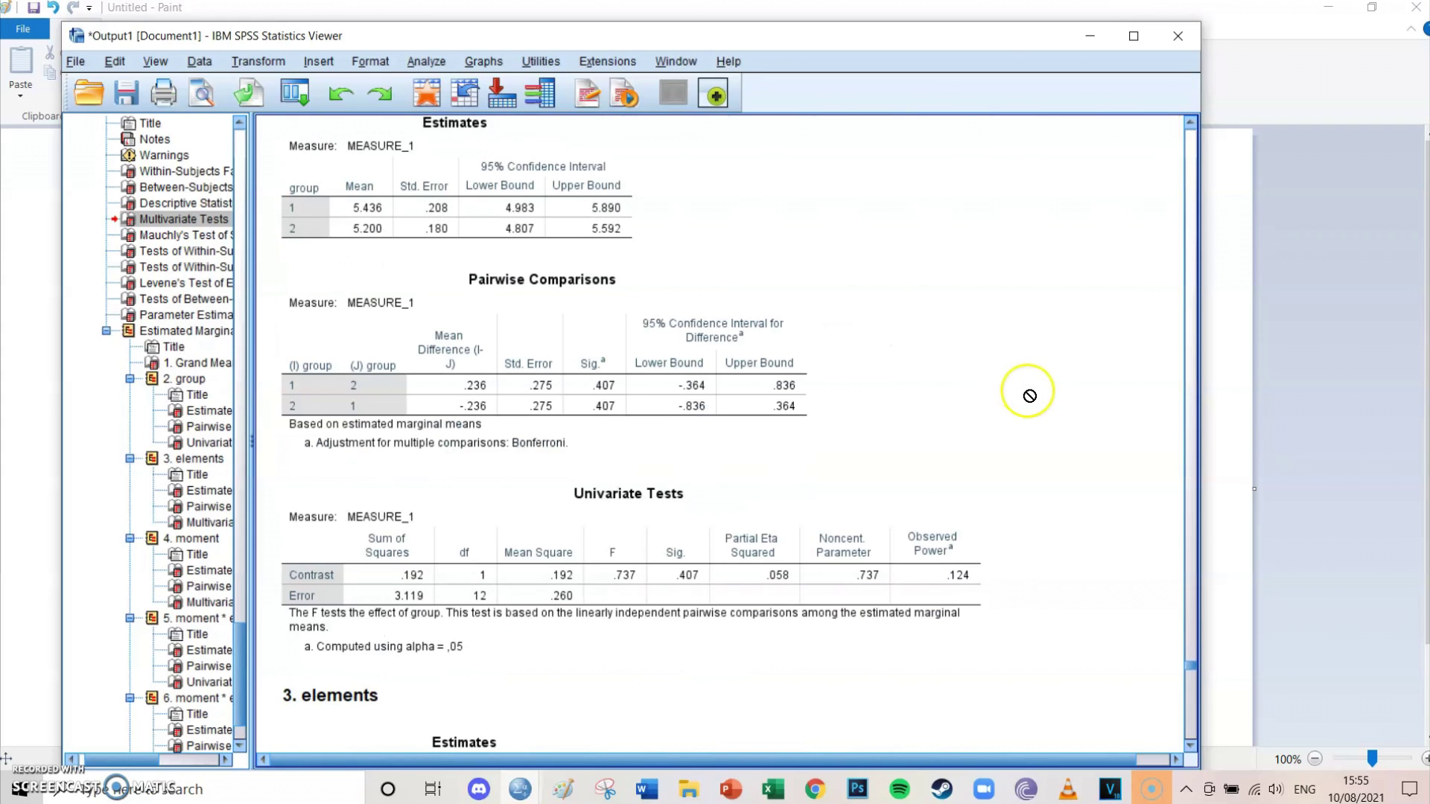